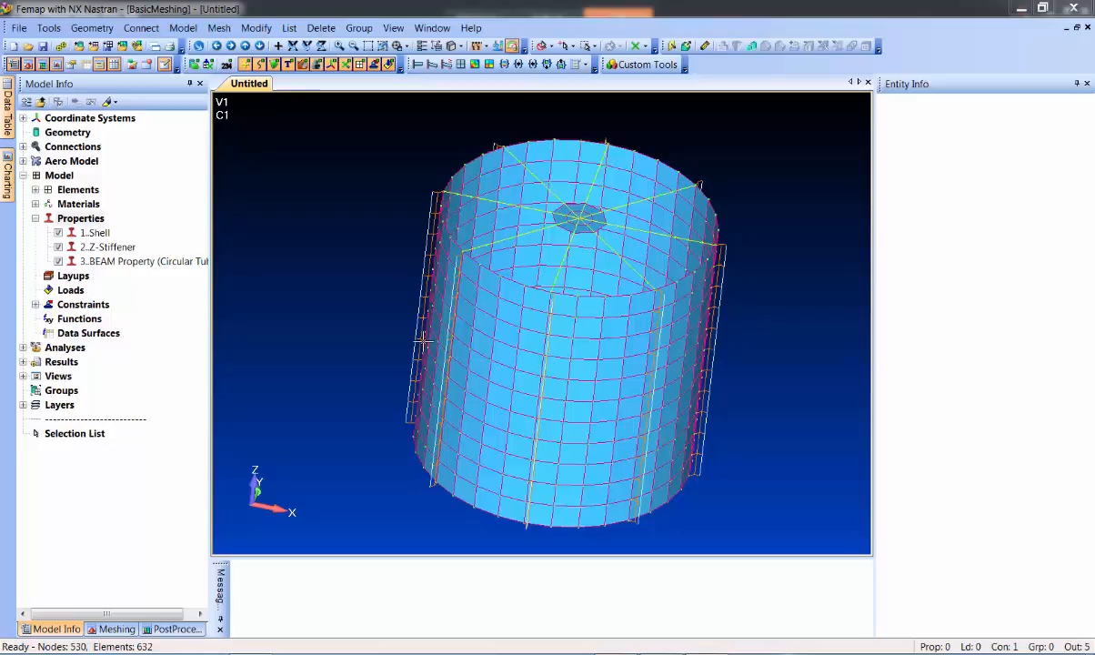
Step: Start a new 2D orthotropic material and title it IM6
middle_drag(377, 297, 387, 363)
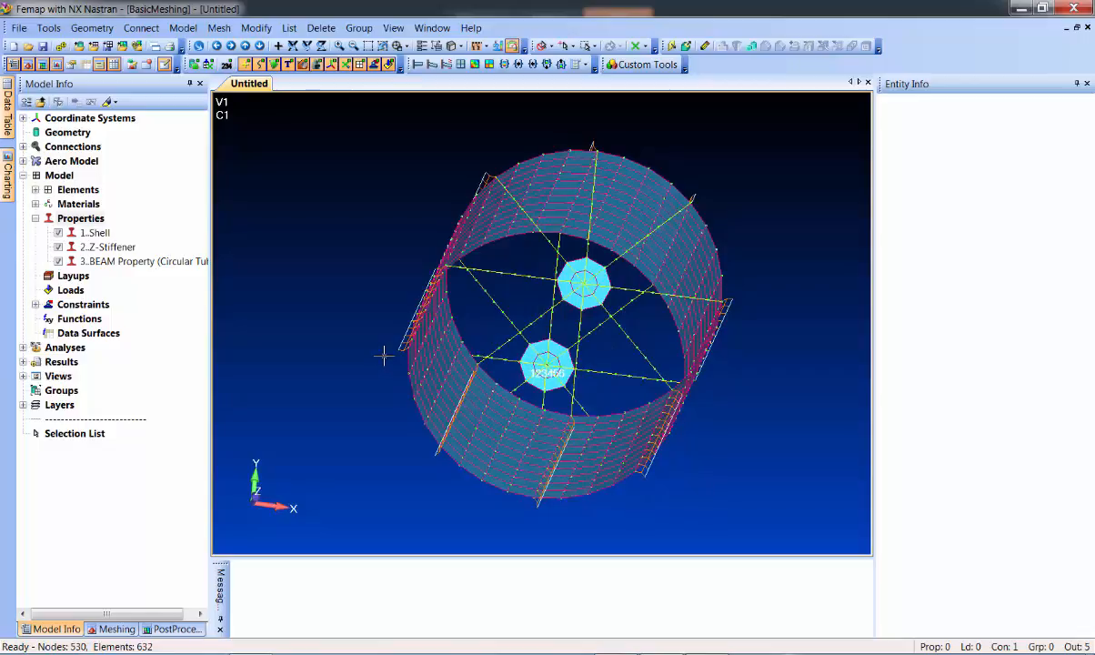
right_click(86, 204)
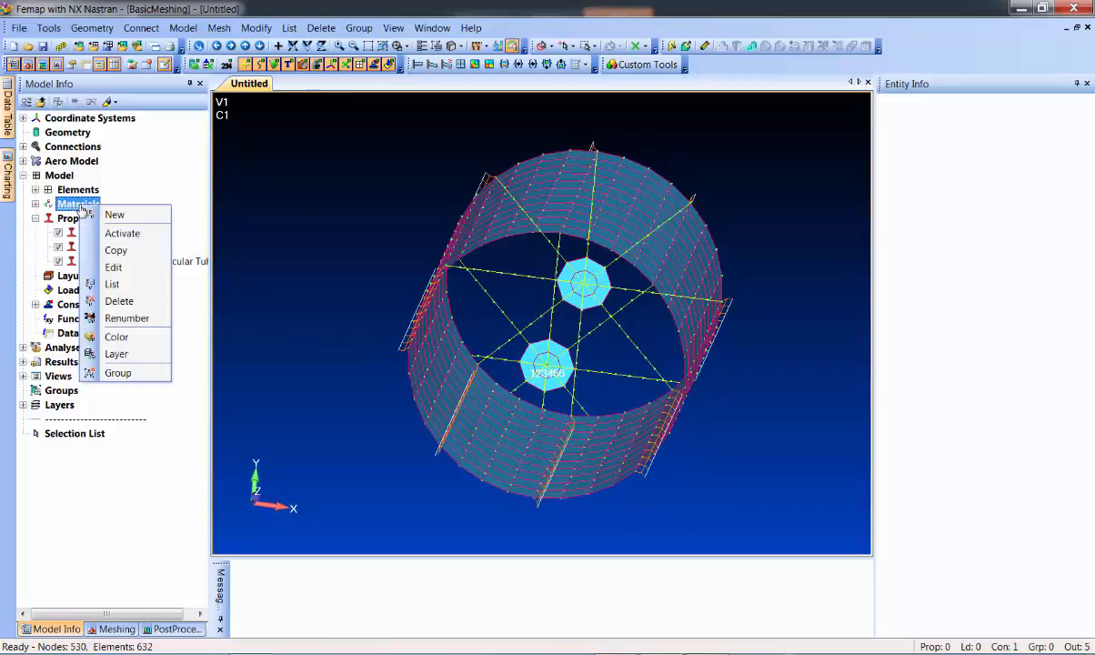
click(109, 215)
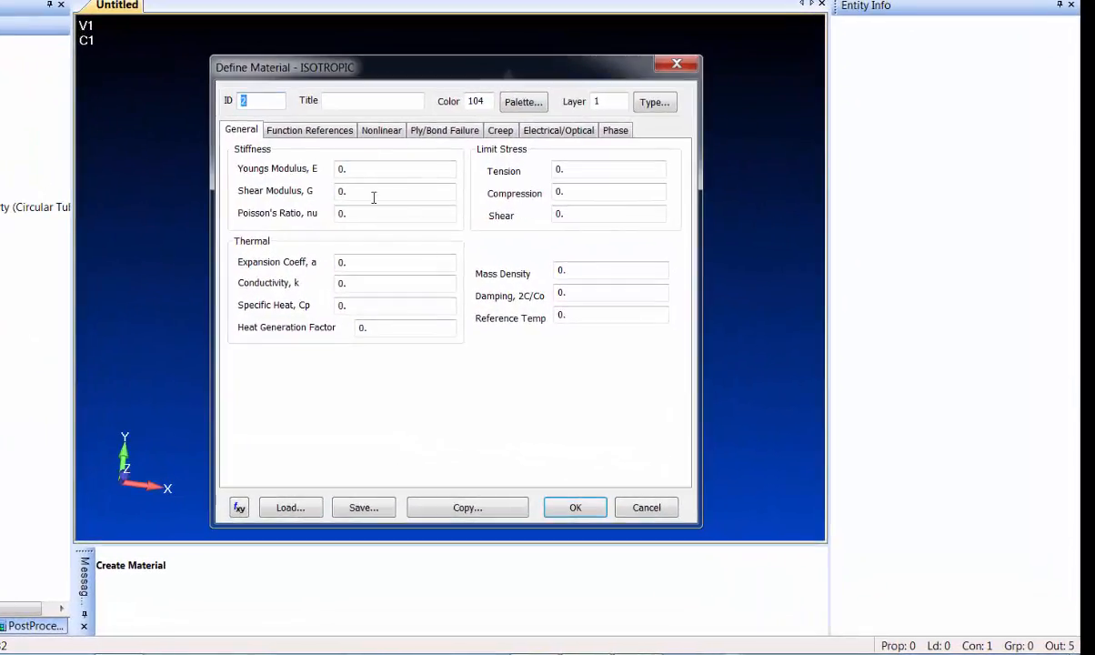
click(654, 102)
click(953, 452)
click(938, 631)
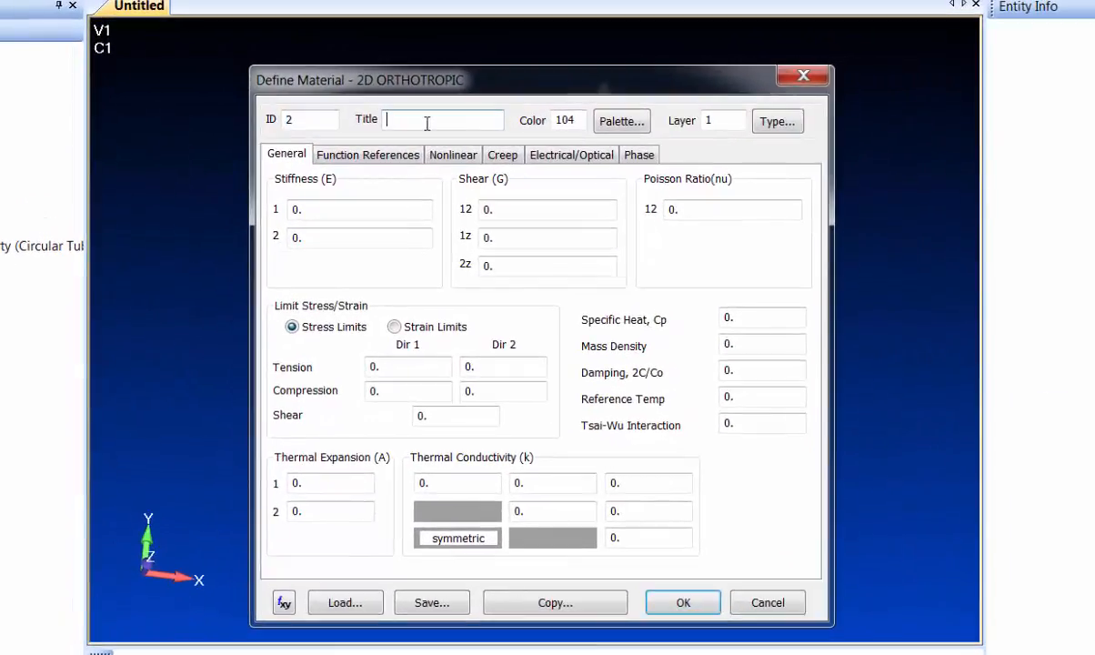
text(6)
Step: Set the IM6 material's stiffness to 23E6 in direction 1 and 1.29E6 in direction 2
key(Tab)
key(Tab)
key(Tab)
key(Tab)
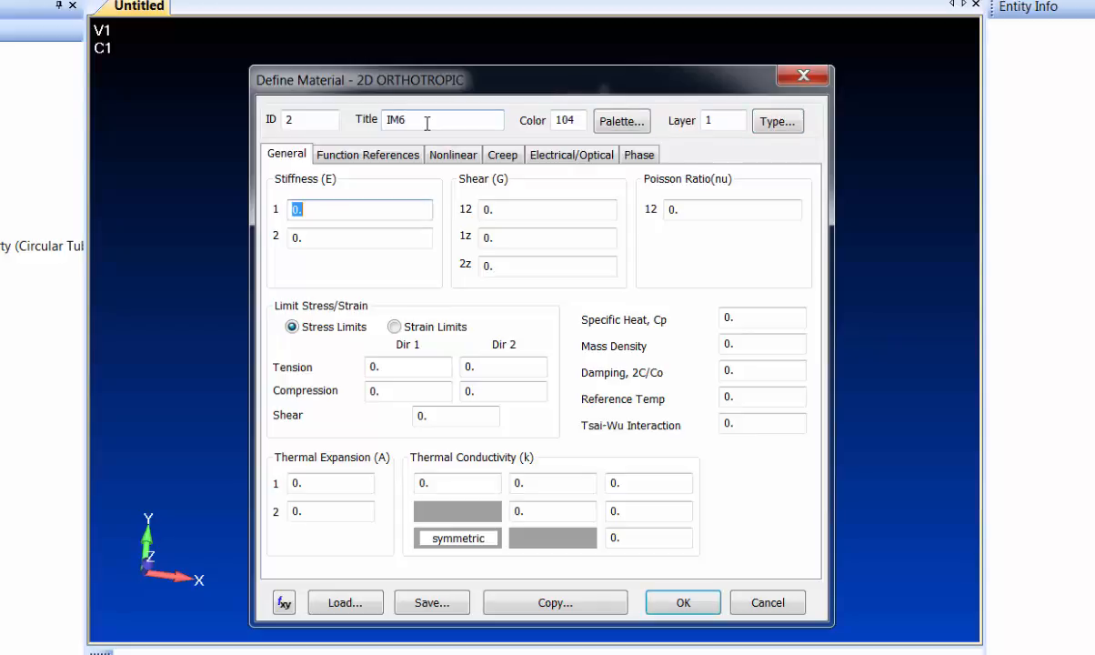
text(23E6)
key(Tab)
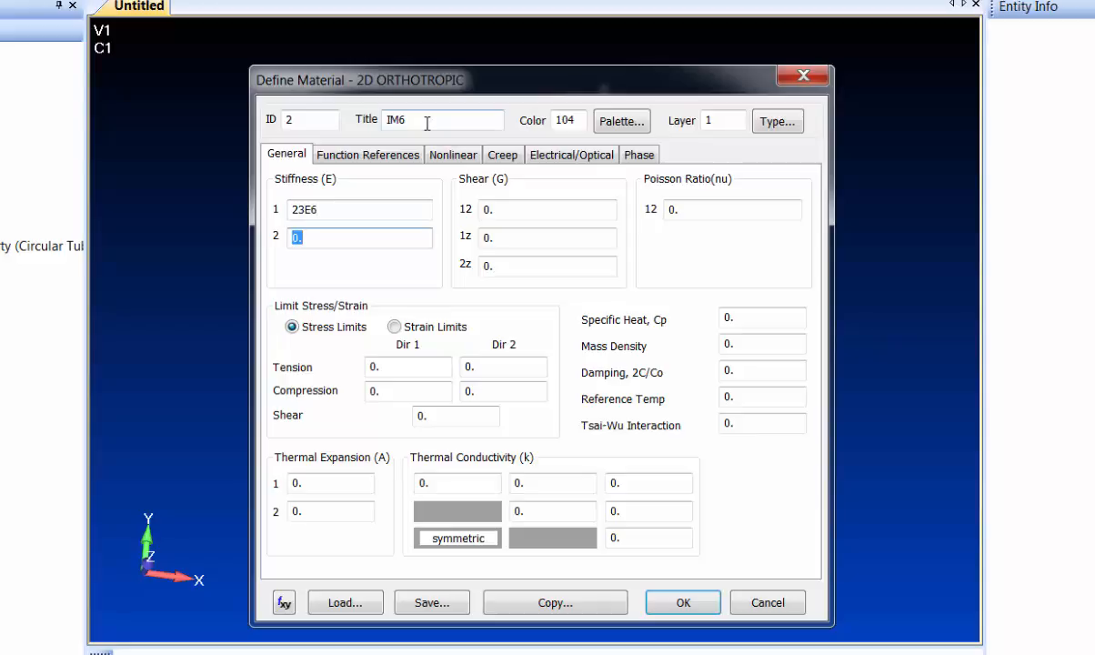
text(1.29E6)
key(Tab)
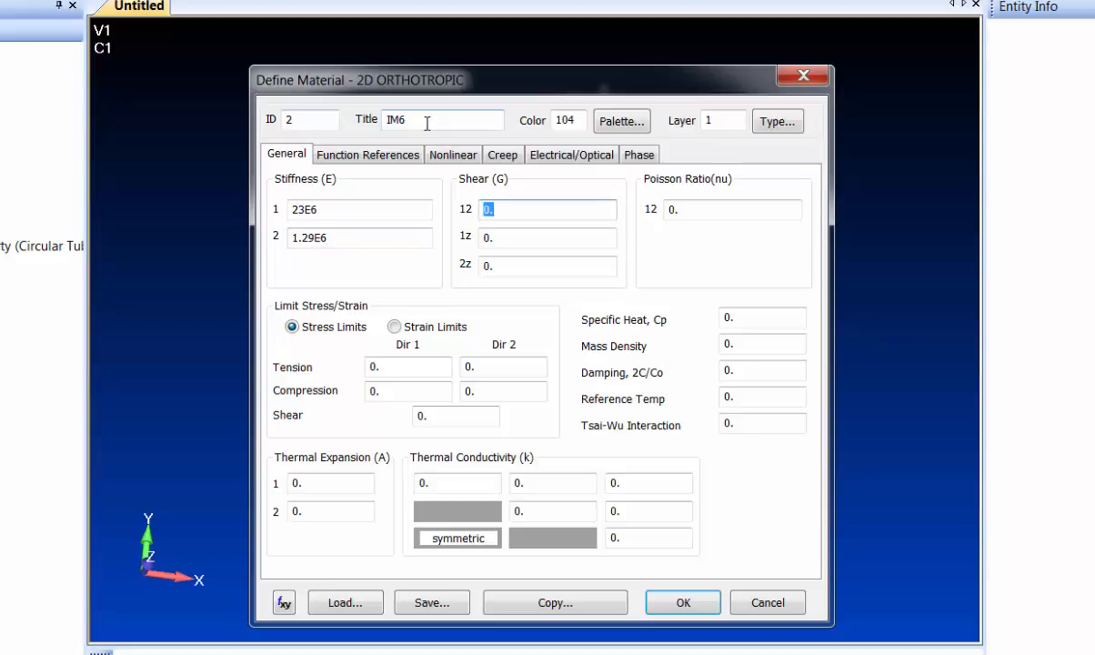
Step: Set the material's shear moduli to 630000 for 12 and 500000 for 1z and 2z, with a Poisson ratio of .37
text(6)
key(Tab)
key(Tab)
key(Tab)
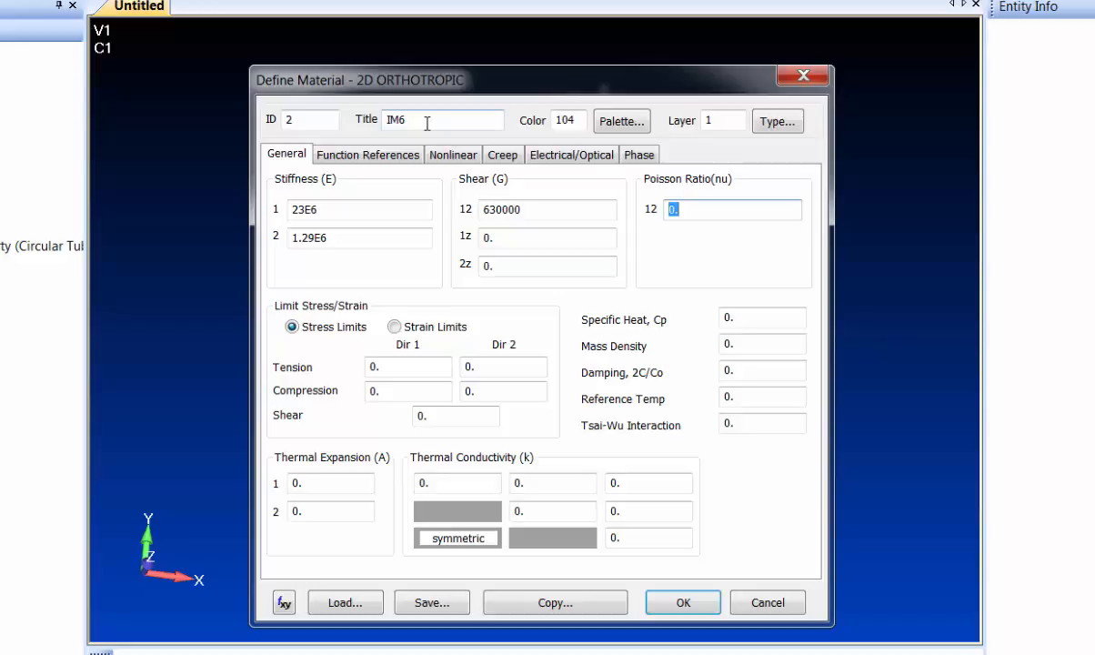
key(shift+Tab)
key(shift+Tab)
text(5000)
key(Tab)
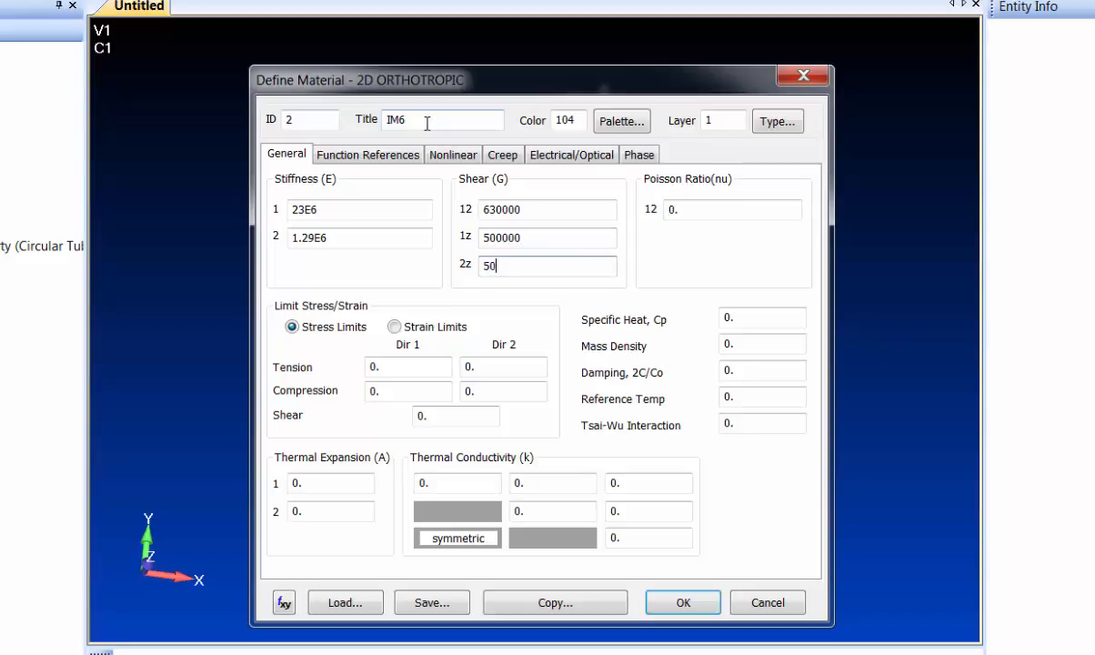
key(Tab)
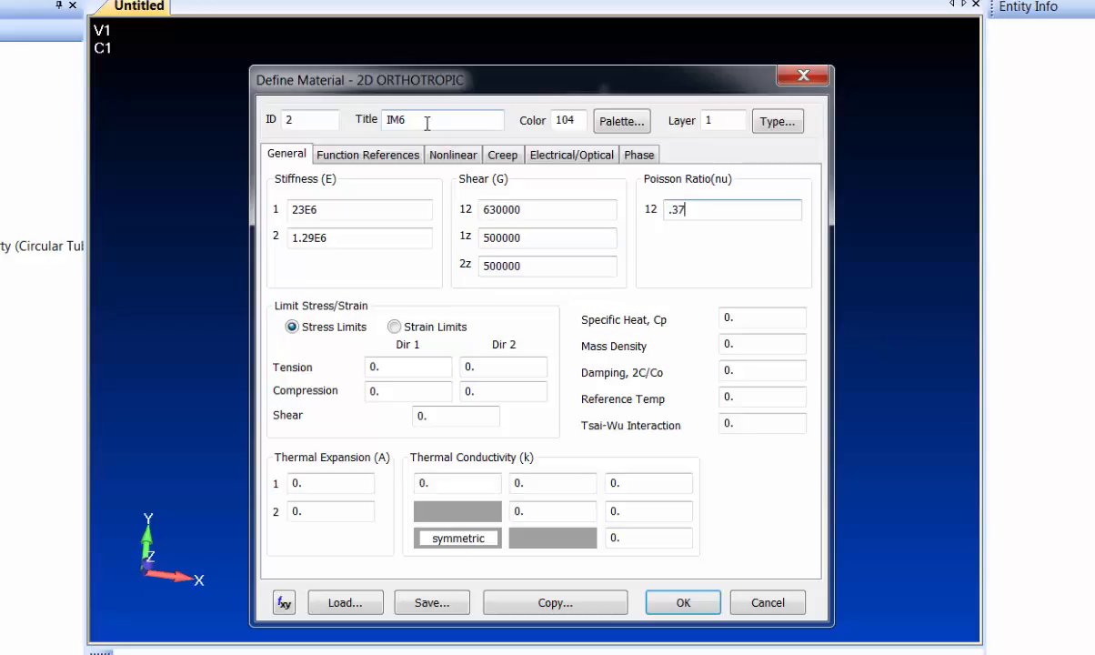
Step: Set the material's tension stress limits to 343000 in direction 1 and 7200 in direction 2
double_click(373, 365)
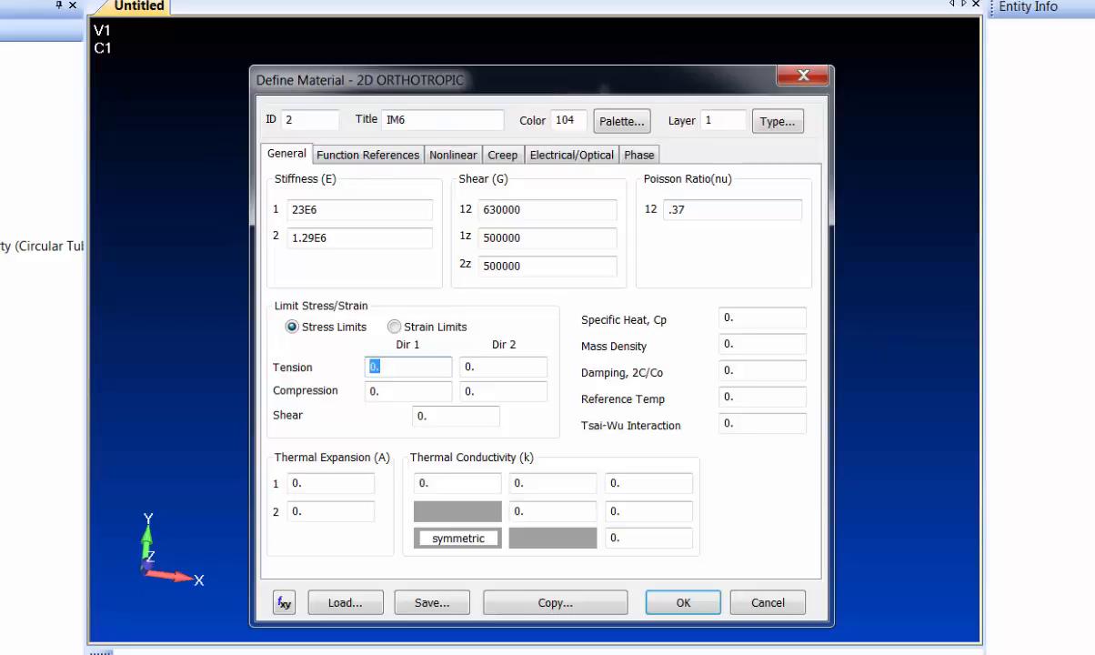
text(343000)
key(Tab)
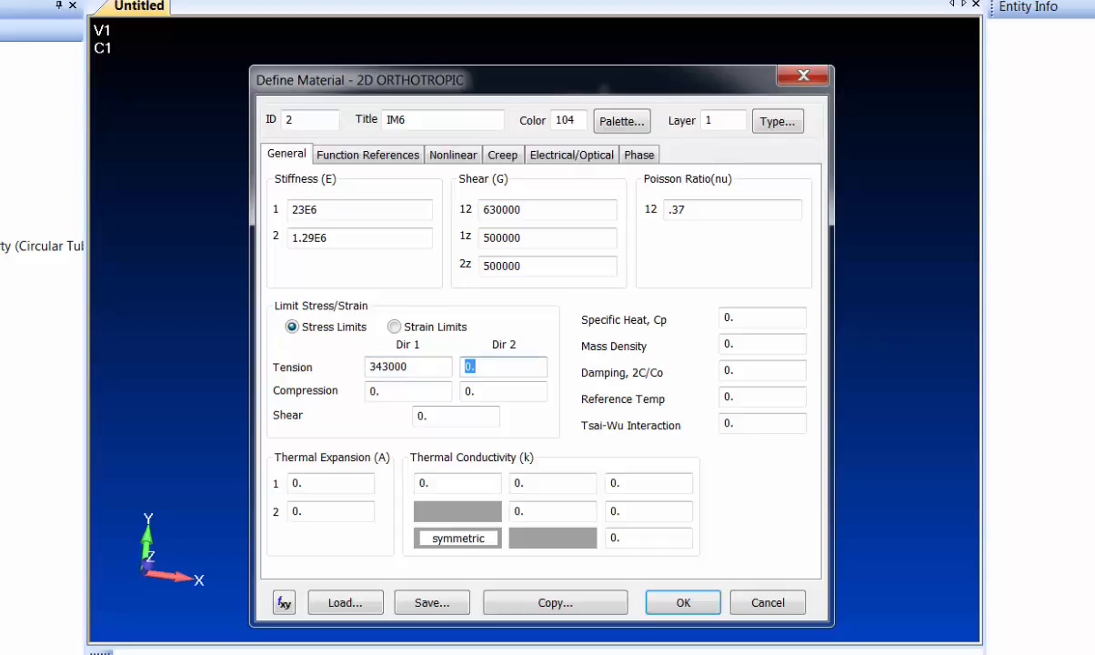
key(shift+Tab)
key(Tab)
text(7200)
key(Tab)
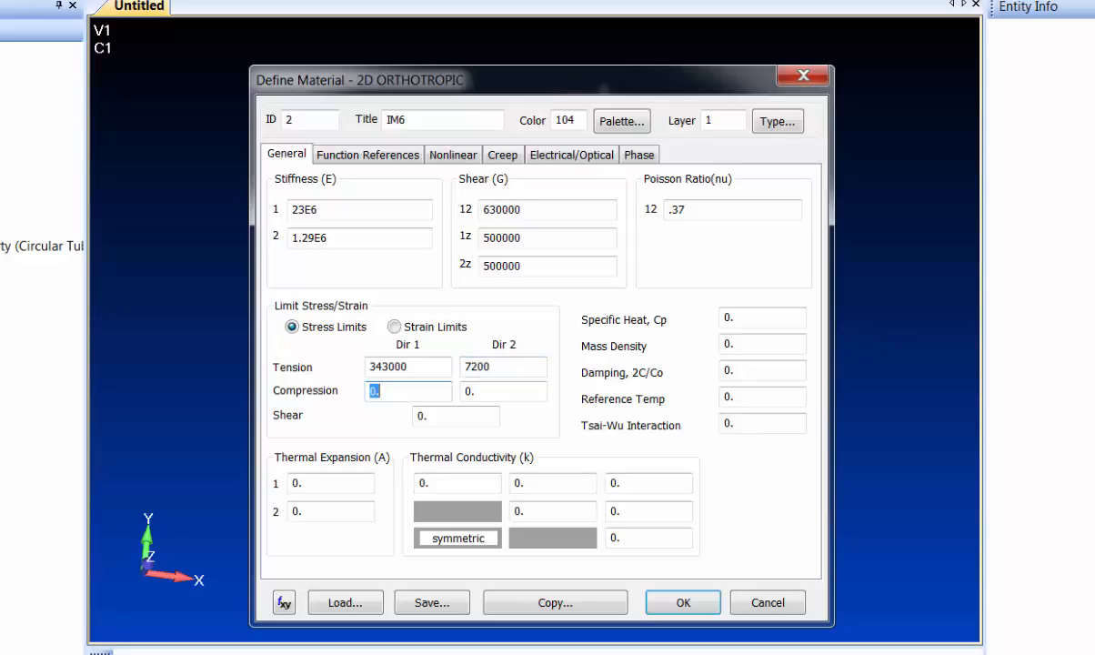
Step: Set the compression stress limits to 203000 in direction 1 and 37400 in direction 2, and the shear limit to 20200
text(203000)
key(Tab)
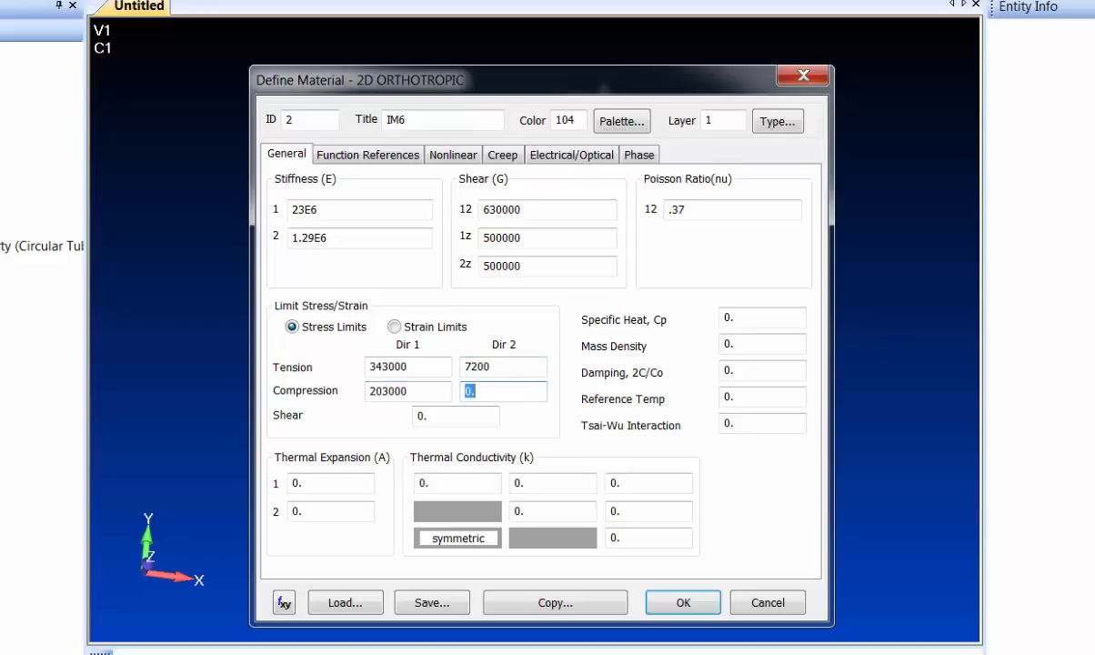
text(37400)
key(Tab)
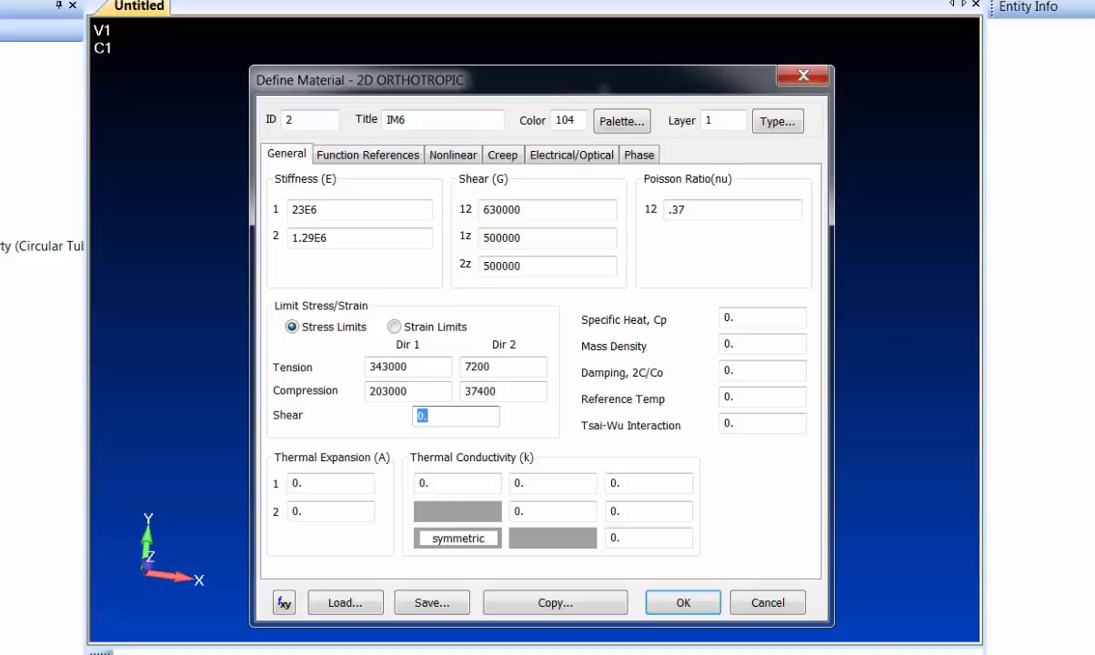
text(20200)
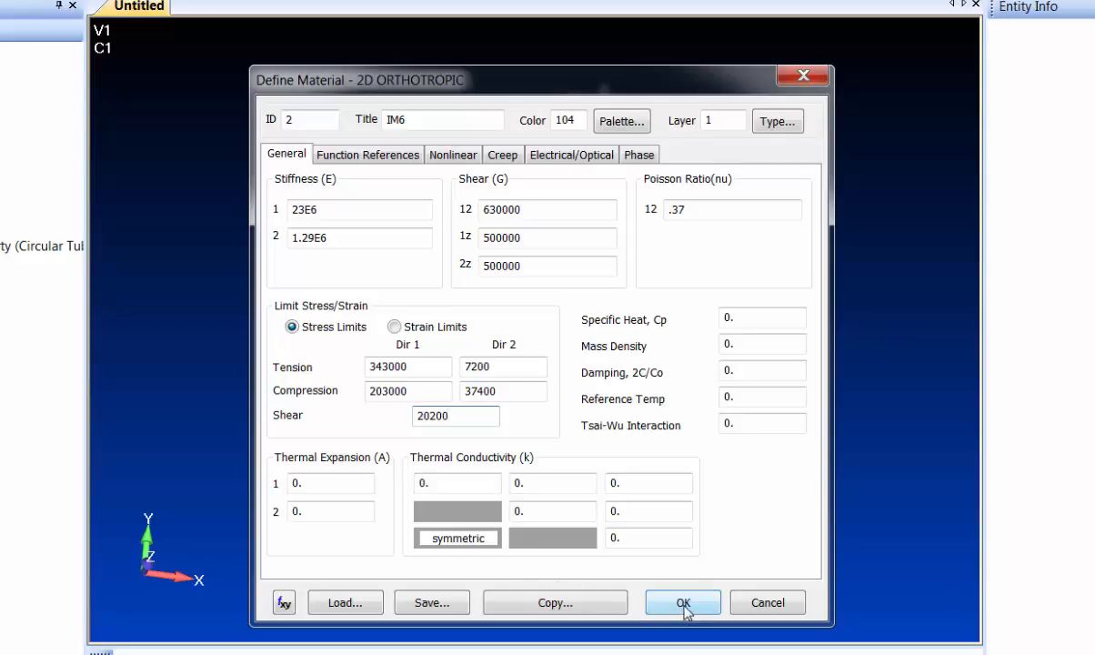
Step: Set the mass density to .05/386 and create the material, ending material definition without adding another
click(748, 347)
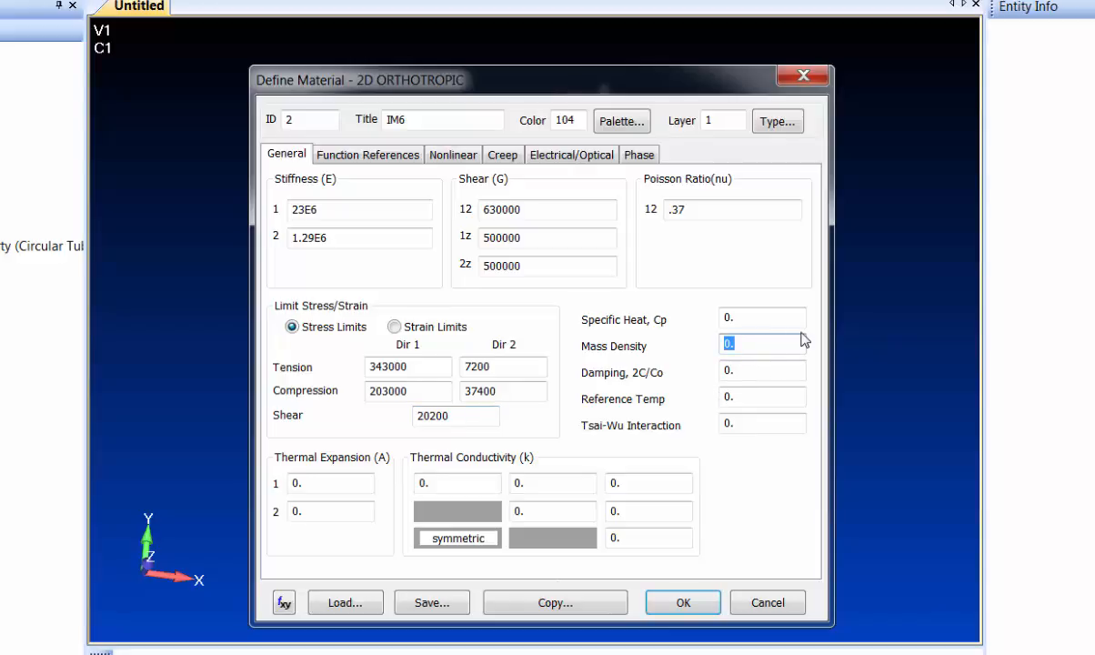
text(.05/386)
click(681, 603)
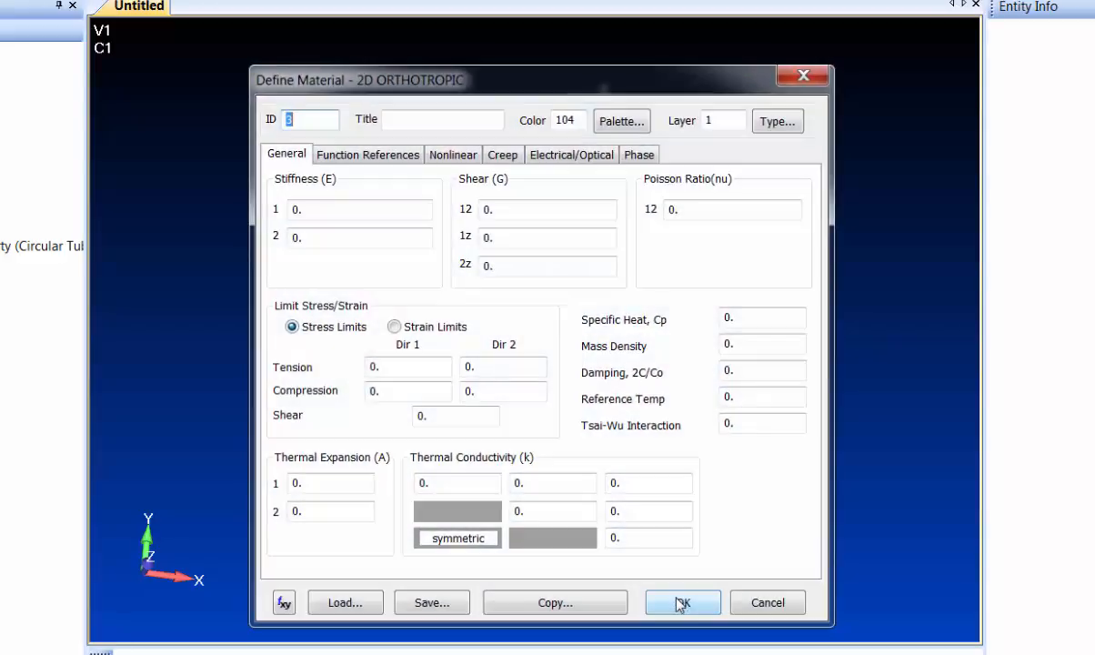
click(777, 602)
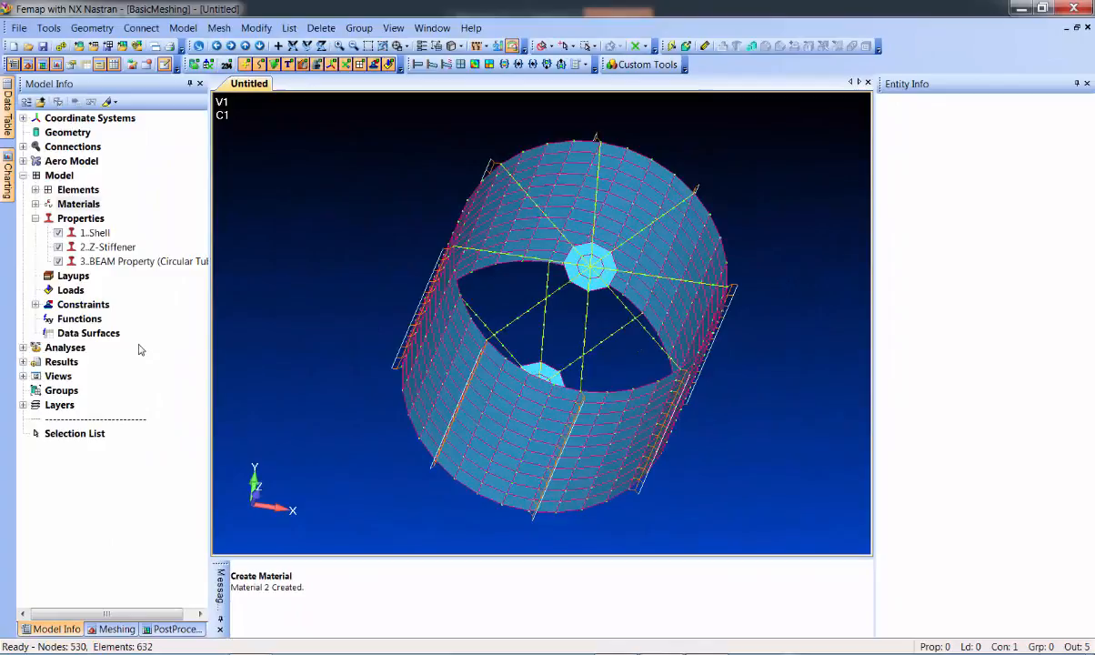
Step: Start a new layup using the IM6 material with a ply thickness of .005
middle_drag(377, 405, 352, 362)
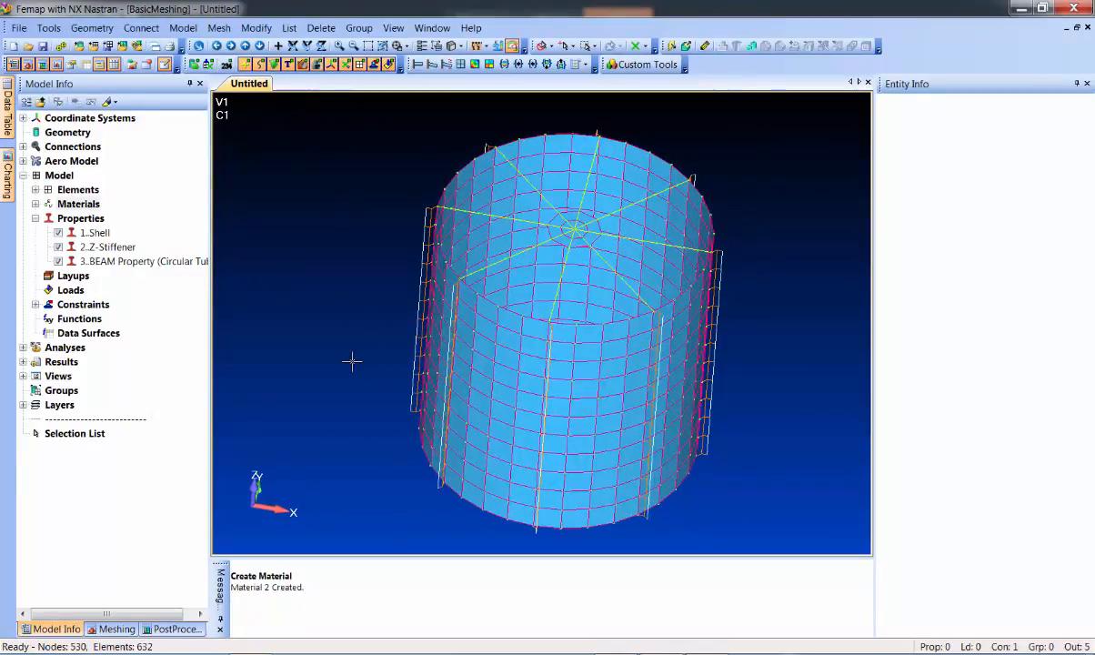
right_click(73, 276)
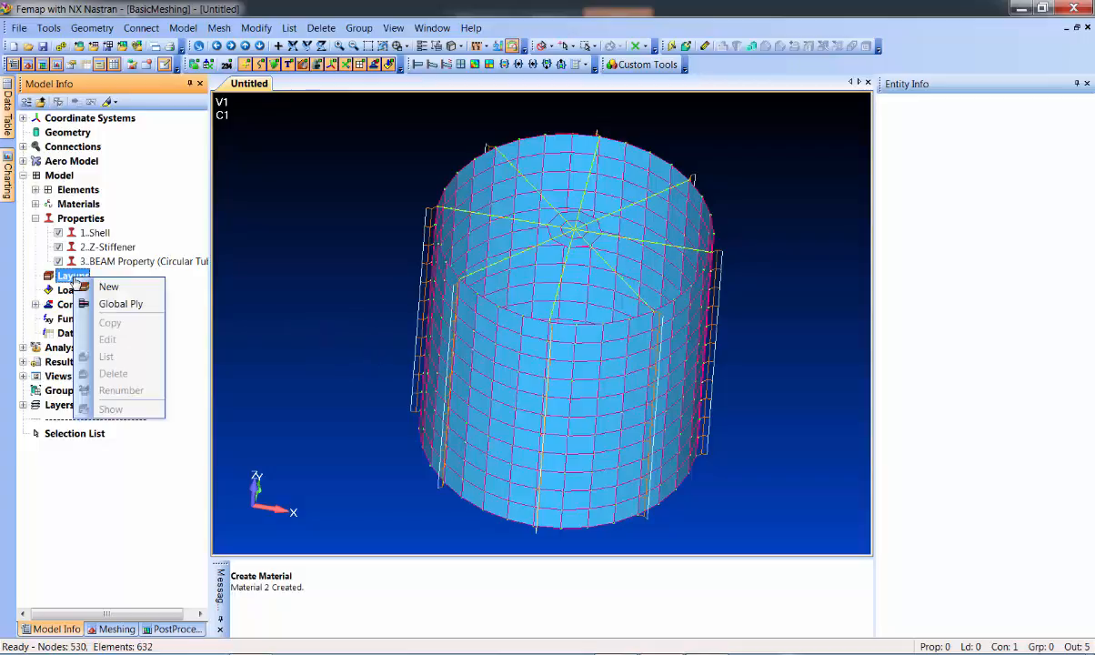
click(109, 287)
click(529, 397)
scroll(531, 396, down, 2)
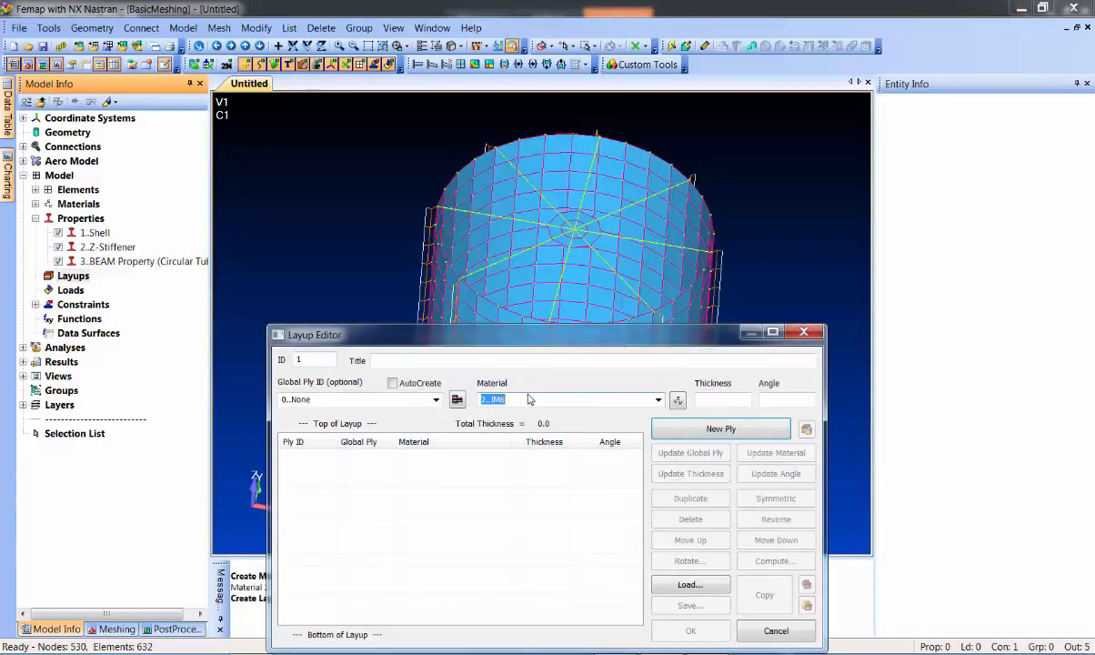
click(719, 398)
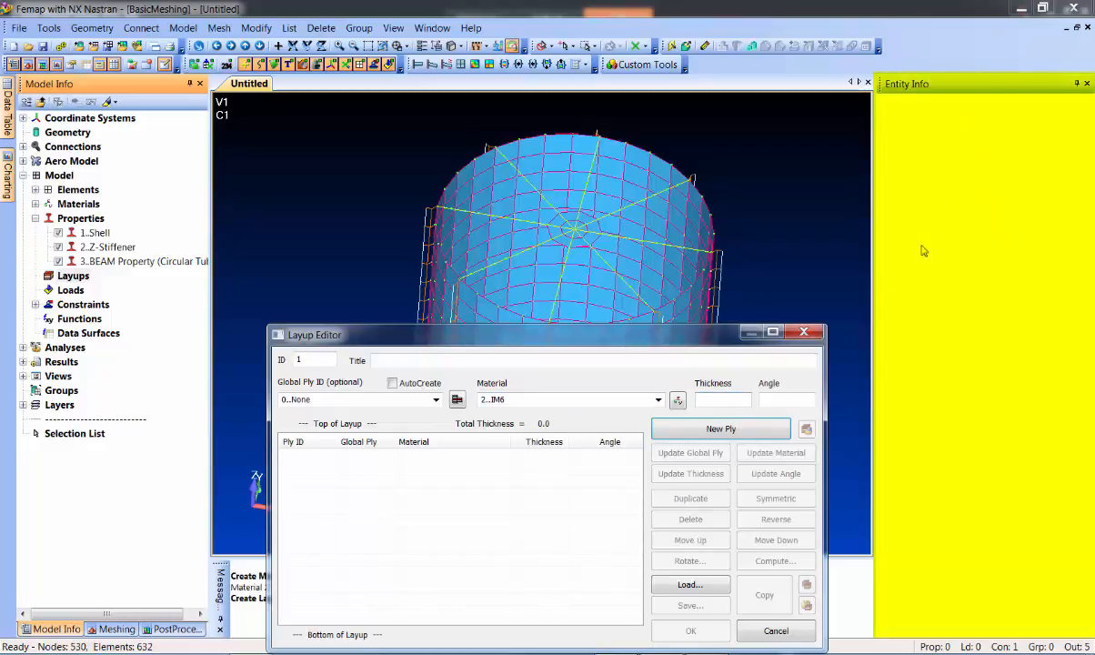
drag(669, 337, 562, 214)
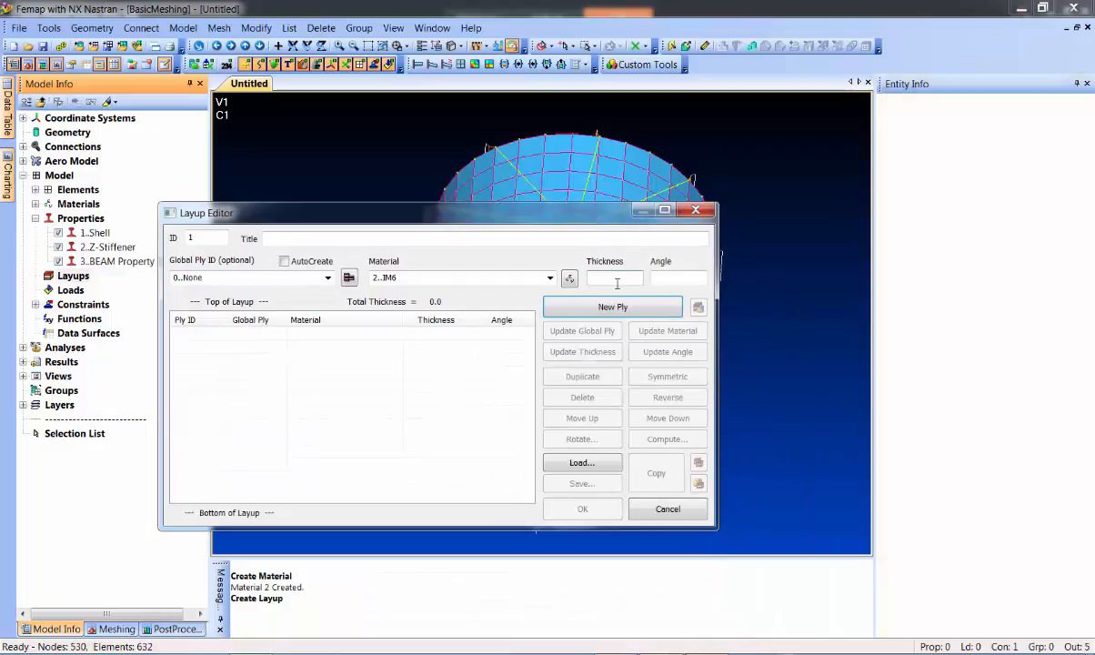
text(.005)
key(Tab)
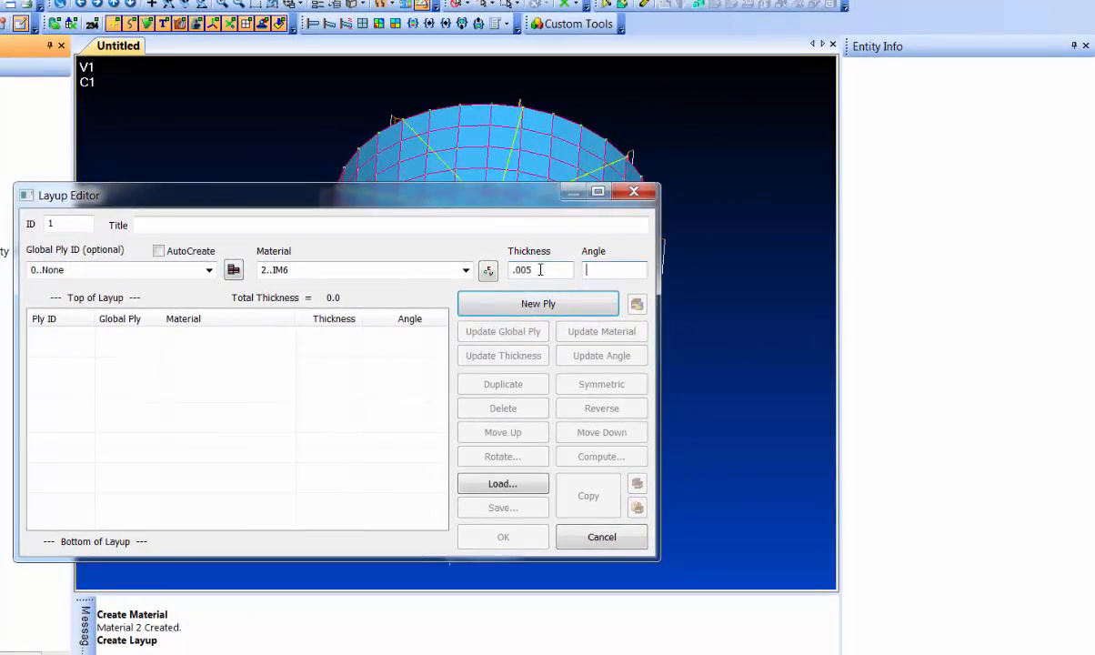
Step: Add four plies to the layup at angles of 45, -45, 0 and 90 degrees
text(45)
key(Return)
text(-45)
key(Return)
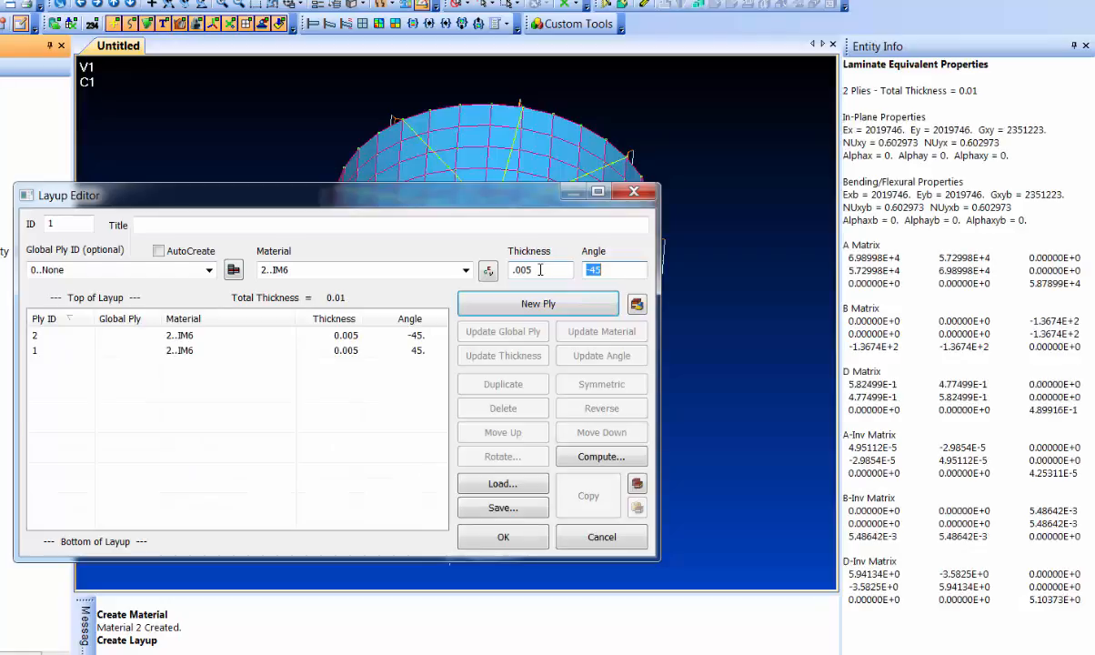
text(0)
key(Return)
text(90)
key(Return)
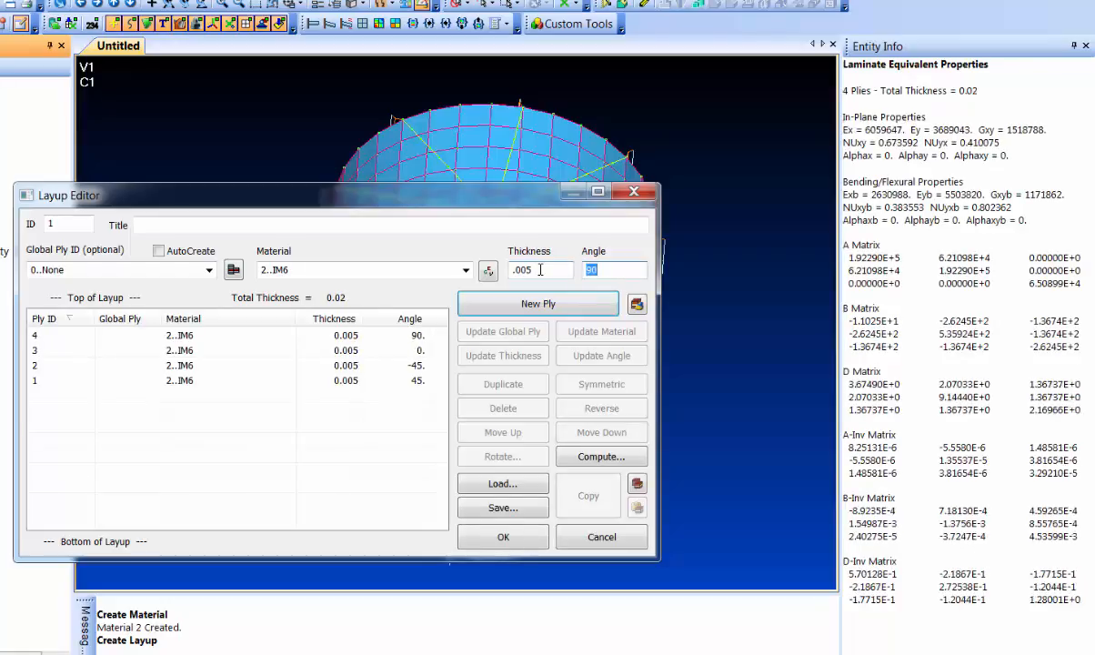
Step: Reverse the order of all four plies and mirror them into a symmetric layup
click(209, 334)
key(ctrl+a)
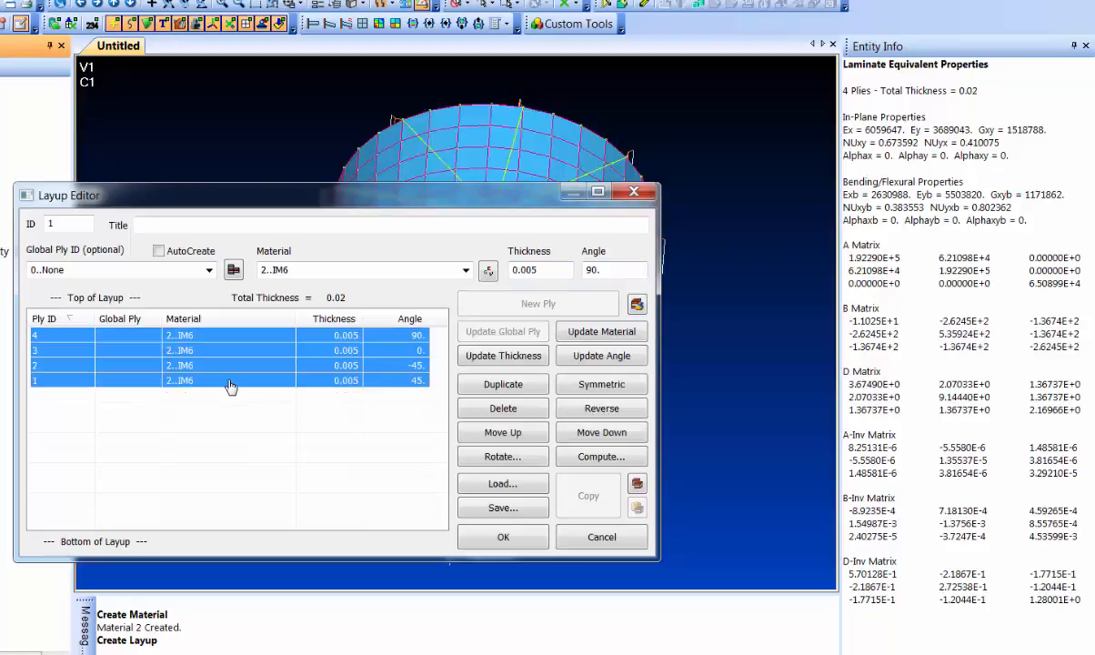
click(589, 411)
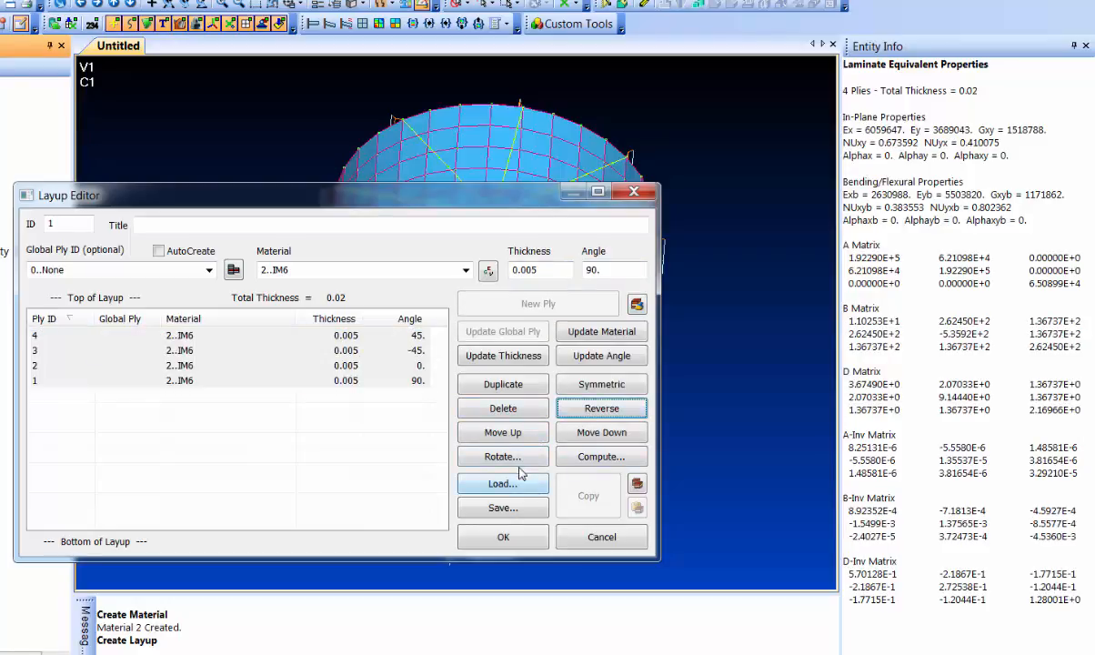
click(597, 384)
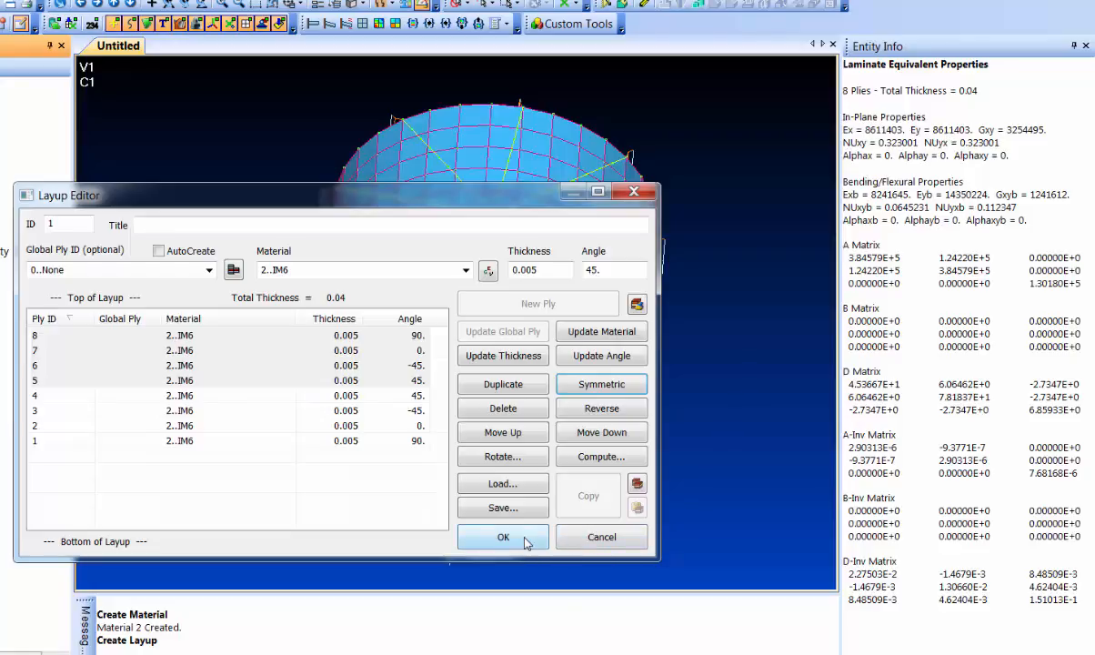
Step: Title the layup 8 Ply and save it, ending layup creation without adding another
click(240, 225)
text(8 Ply)
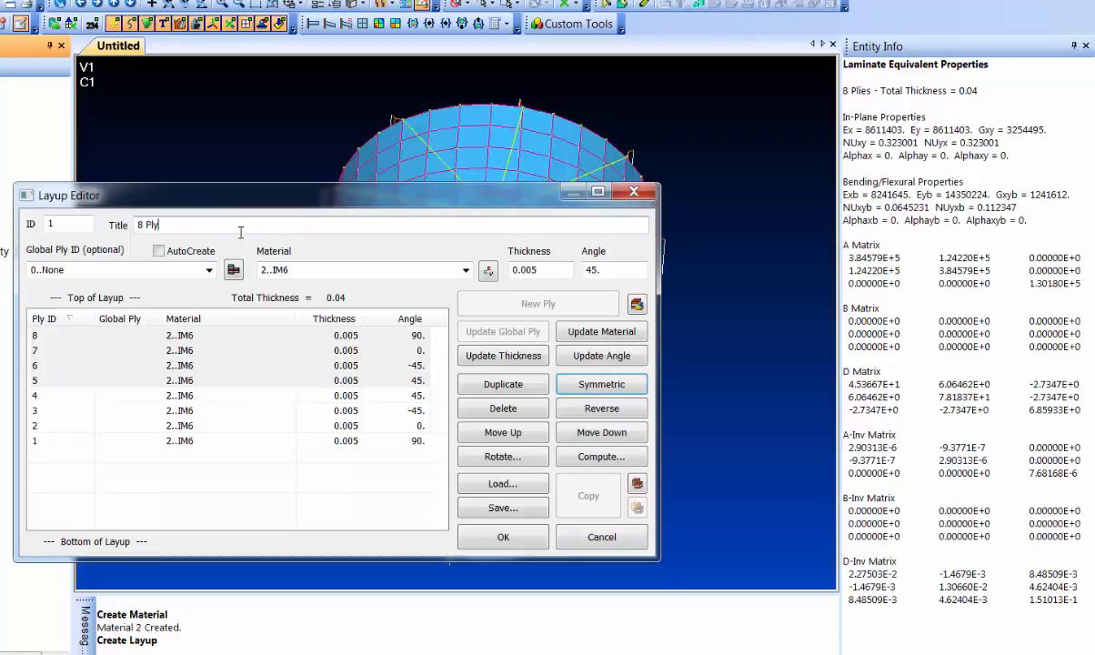
click(503, 536)
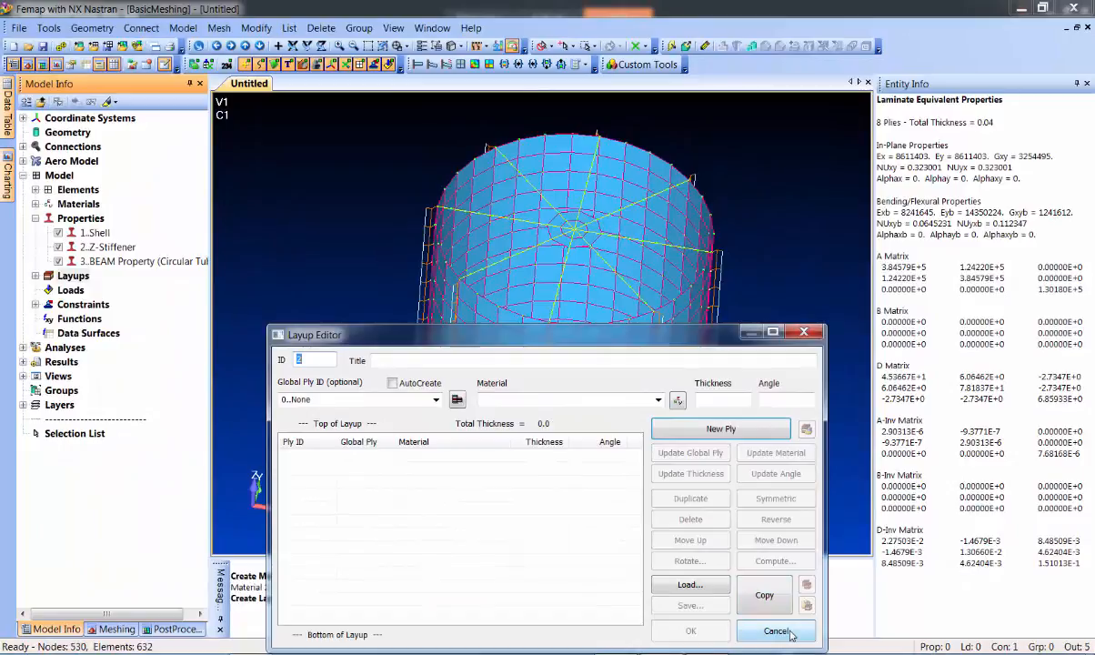
click(776, 631)
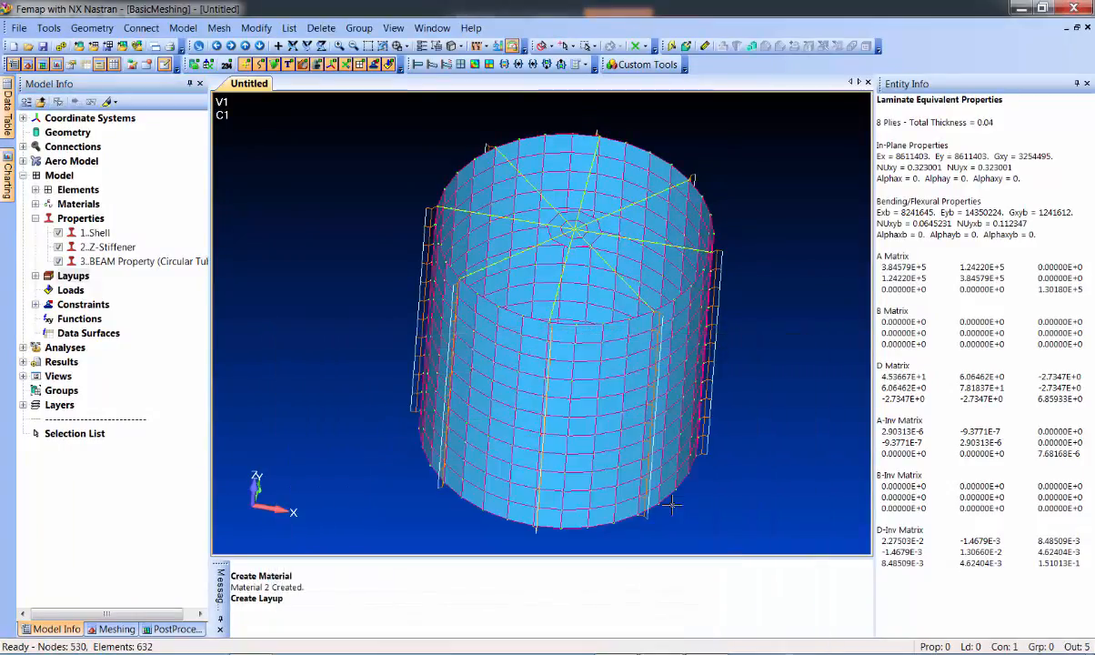
Step: Start a new property with the Laminate plate element type
right_click(76, 219)
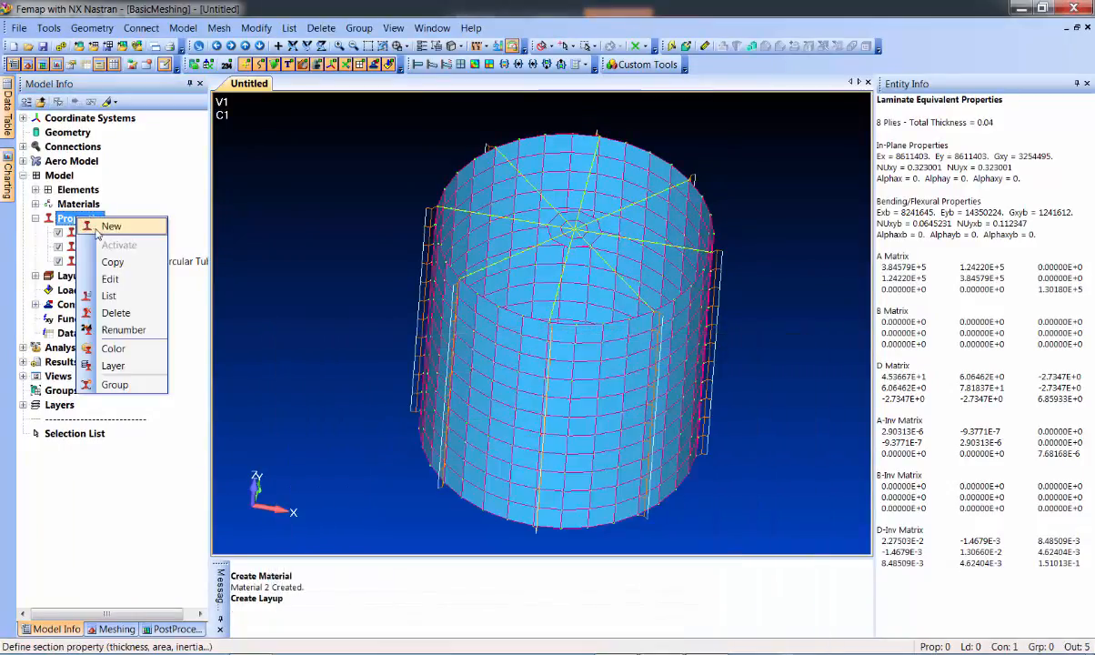
click(105, 227)
click(662, 233)
click(1024, 380)
click(1050, 614)
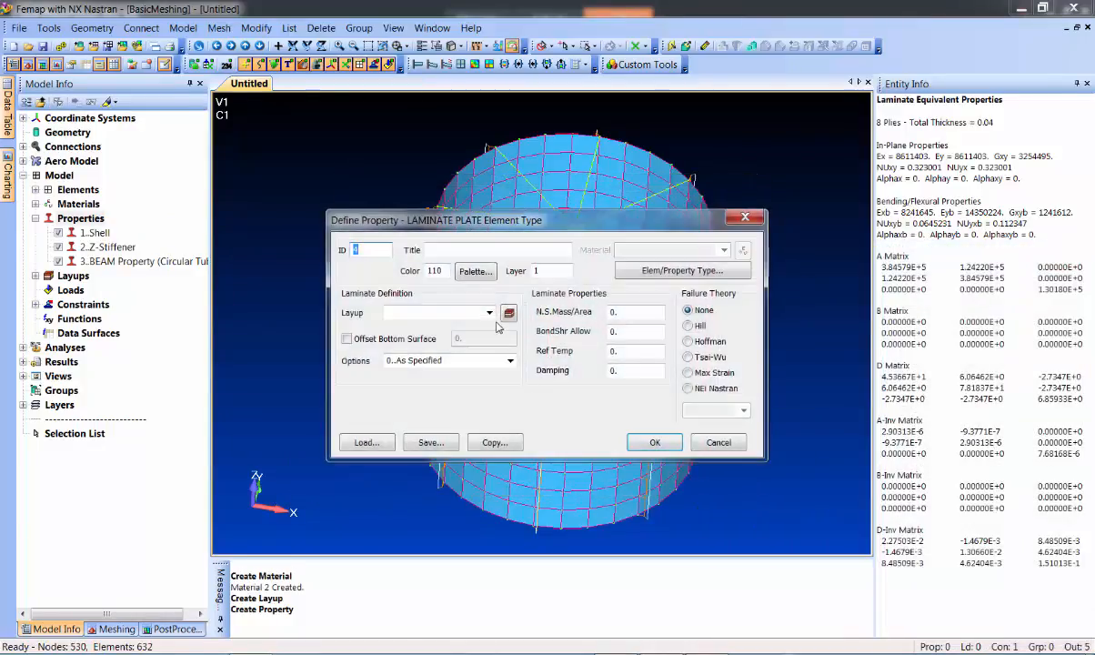
Step: Assign the 8 Ply layup to the laminate plate property and title the property 8 Ply Property
click(489, 312)
click(475, 328)
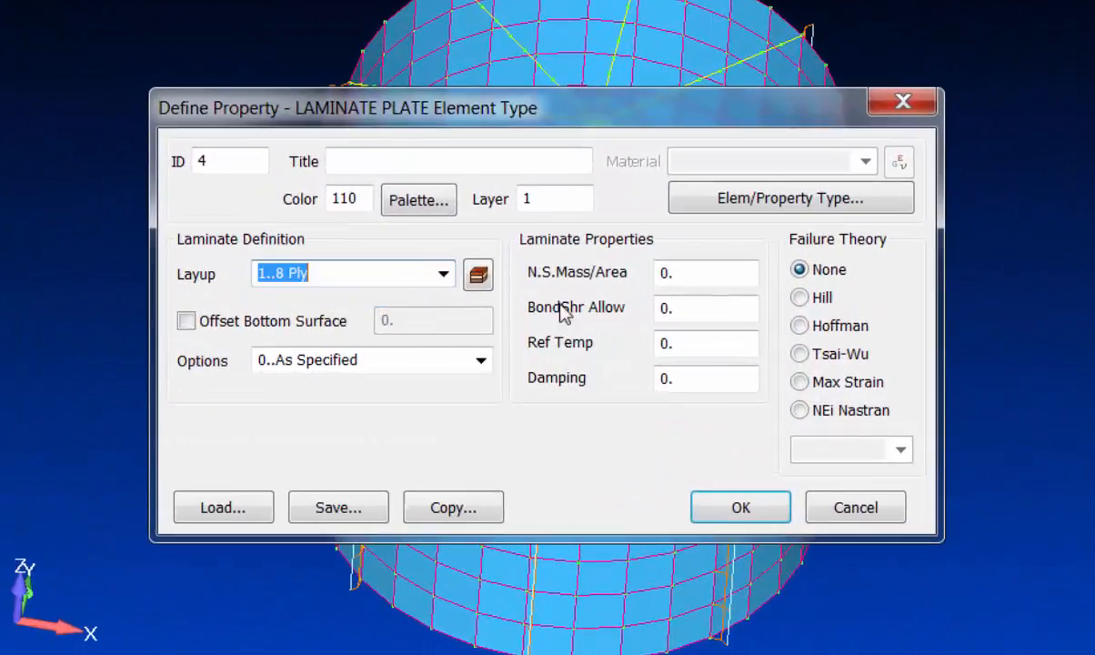
click(442, 160)
text(*)
key(BackSpace)
key(BackSpace)
text(8 Ply Property)
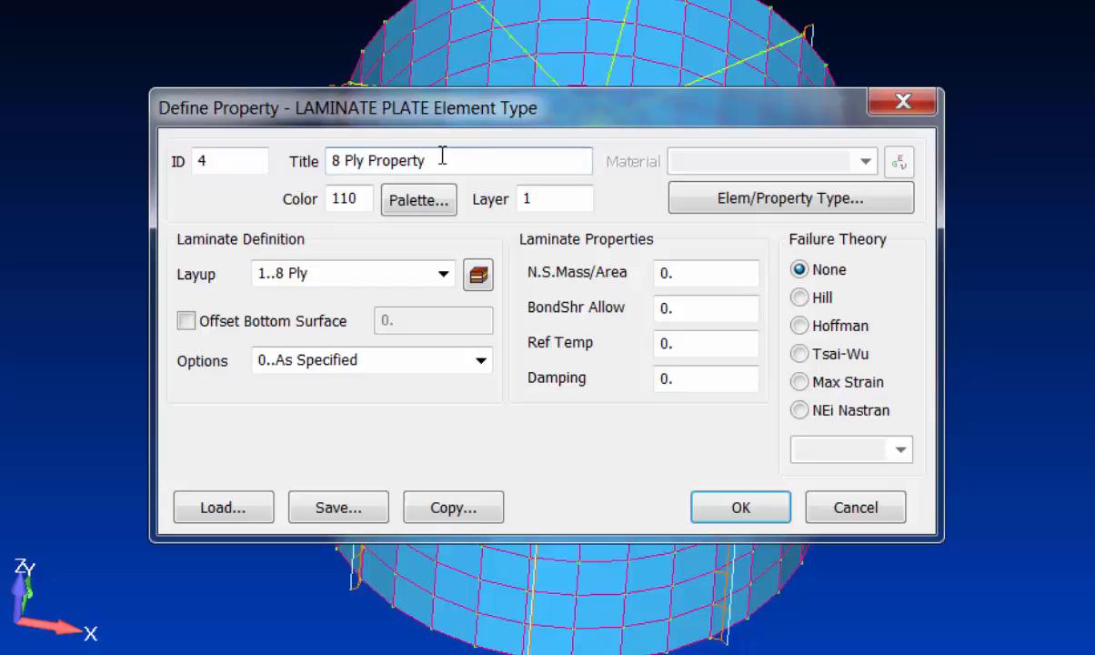
Step: Set the bond shear allowable to 5000 with the Hill failure theory and save the property without creating another
click(703, 308)
text(5000)
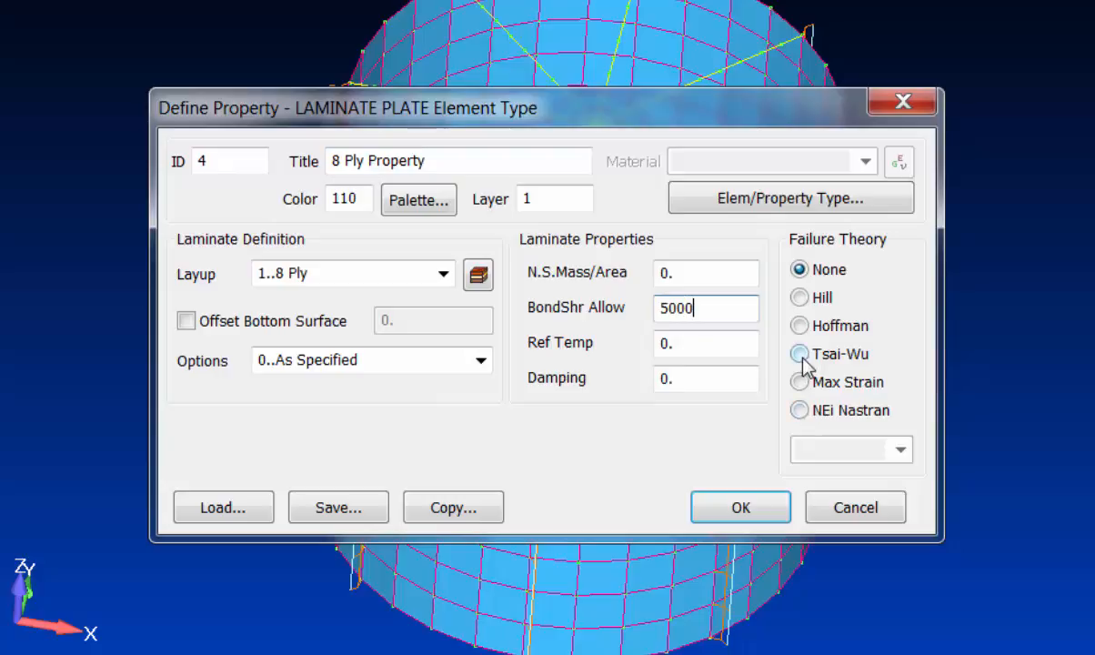
click(800, 298)
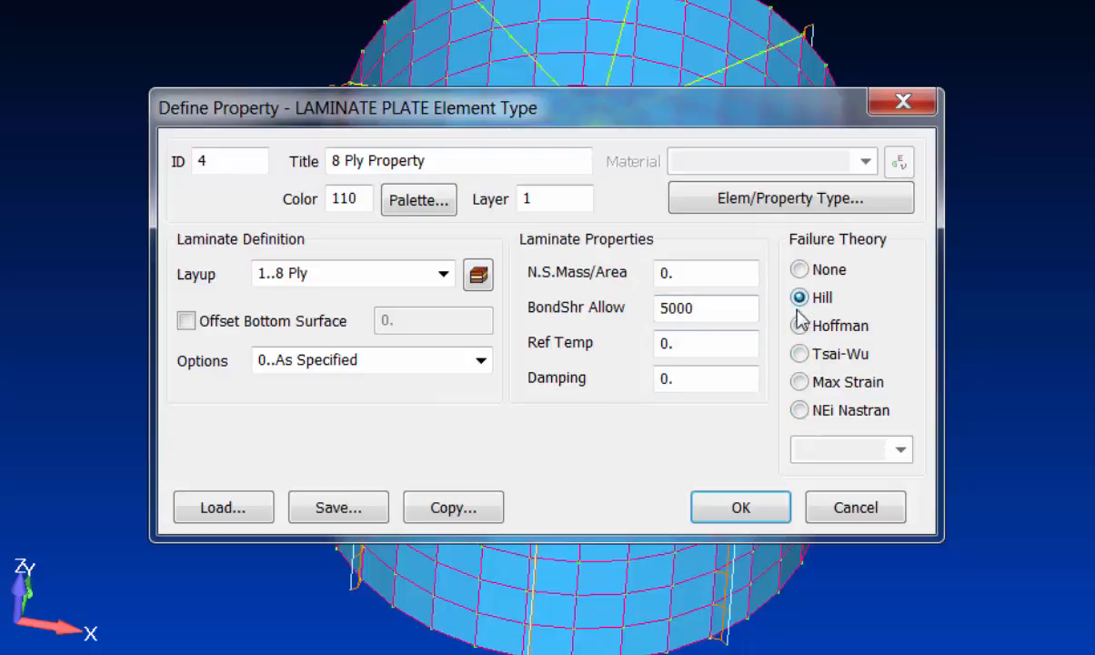
click(739, 507)
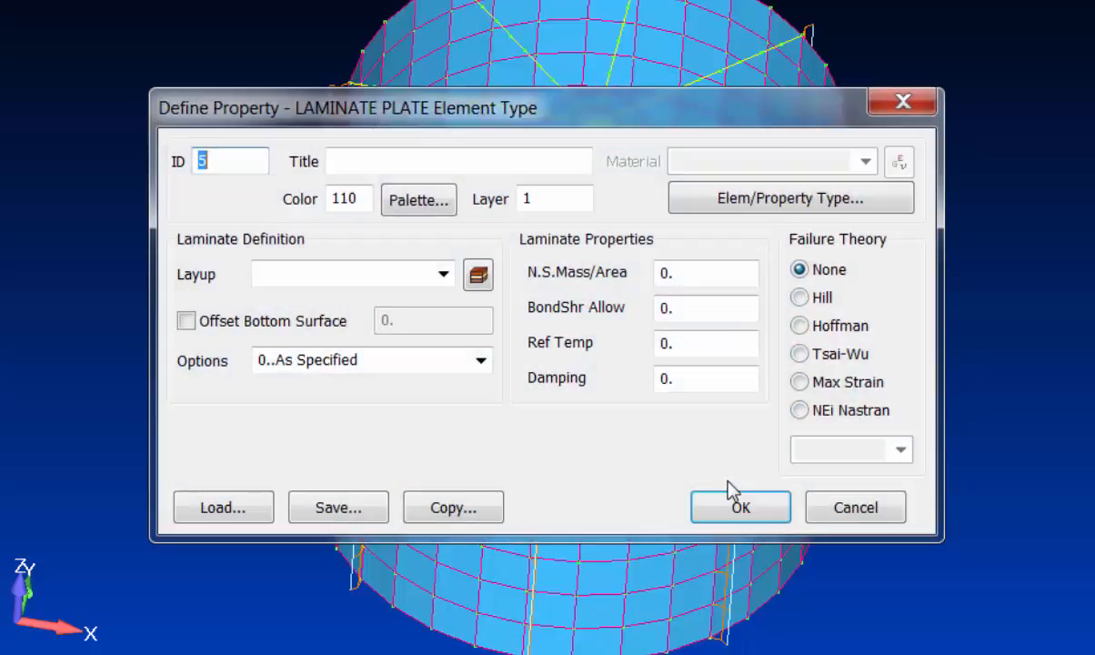
click(855, 507)
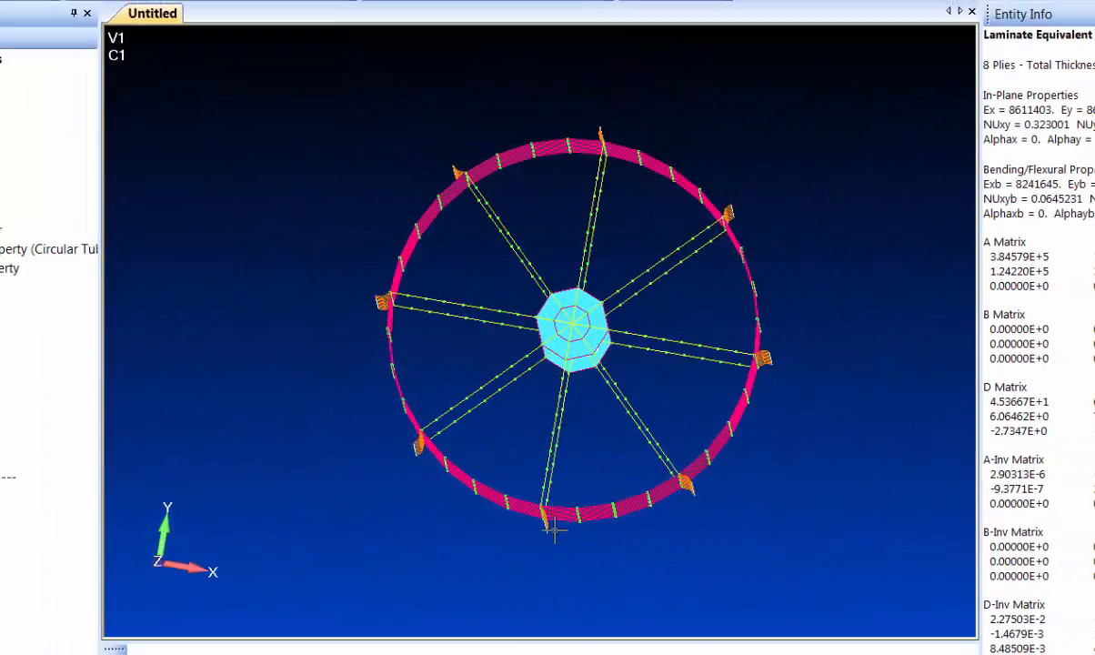
Step: Duplicate the 8 Ply layup in the model tree
middle_drag(557, 526, 643, 455)
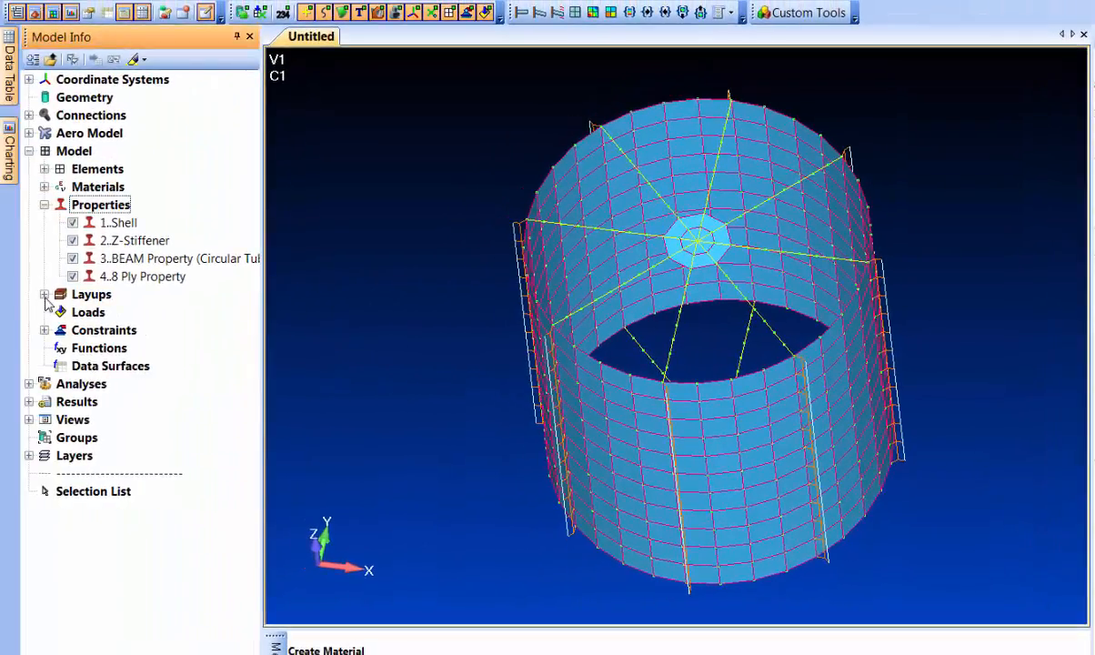
click(44, 294)
click(104, 312)
right_click(104, 312)
click(141, 364)
click(127, 330)
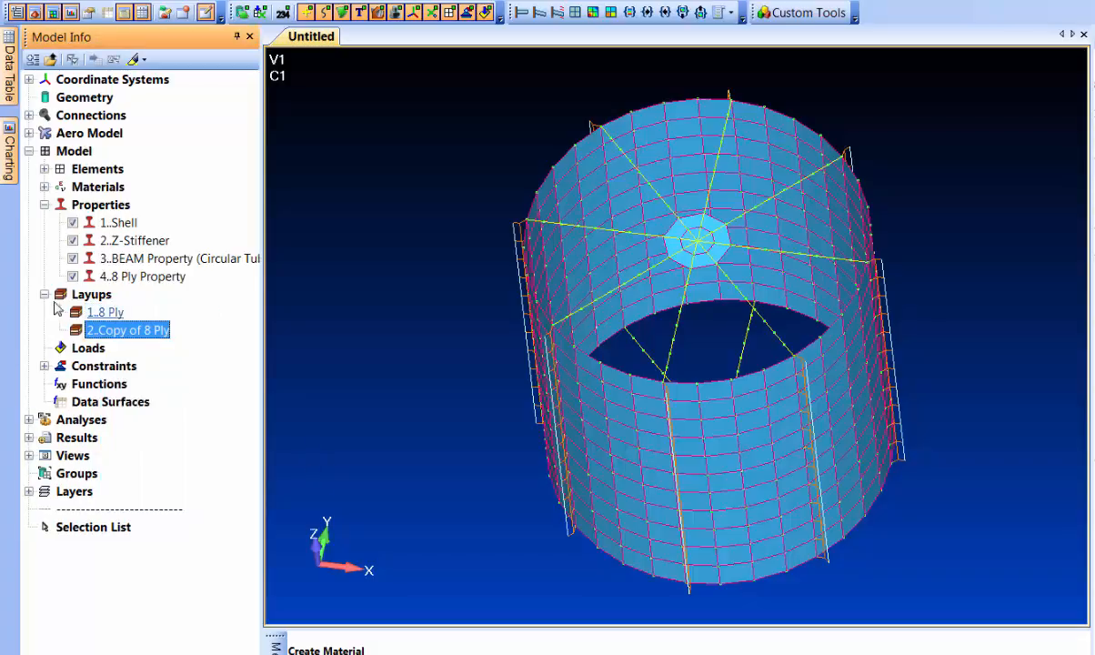
Step: Open the copied layup for editing and retitle it 12 Ply
right_click(136, 332)
click(174, 405)
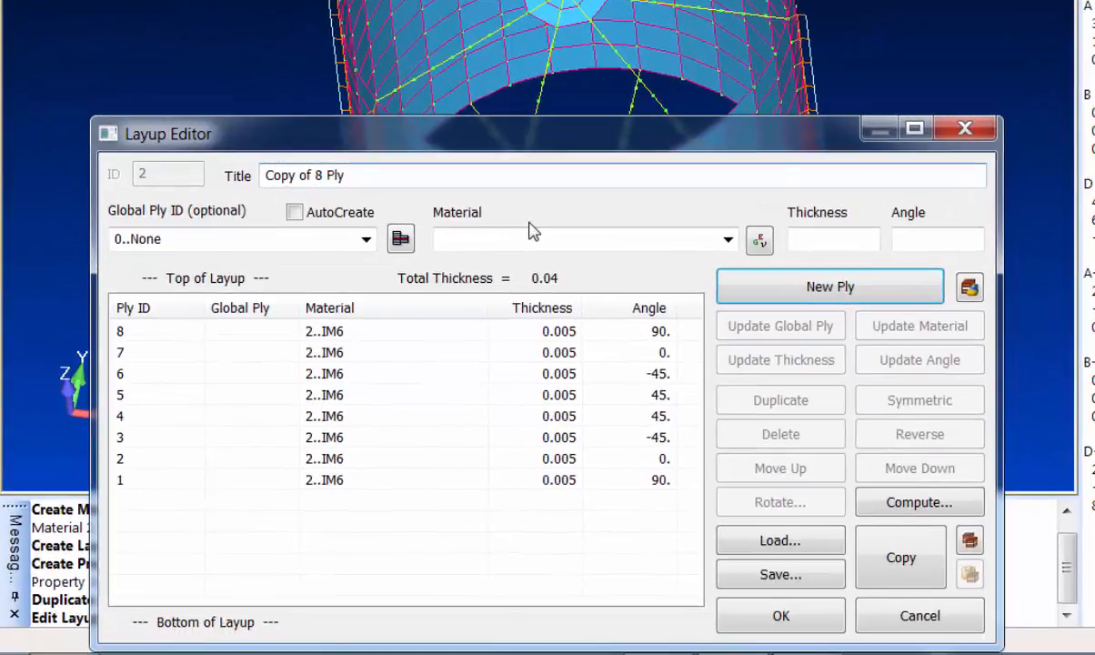
key(ctrl+a)
text(12)
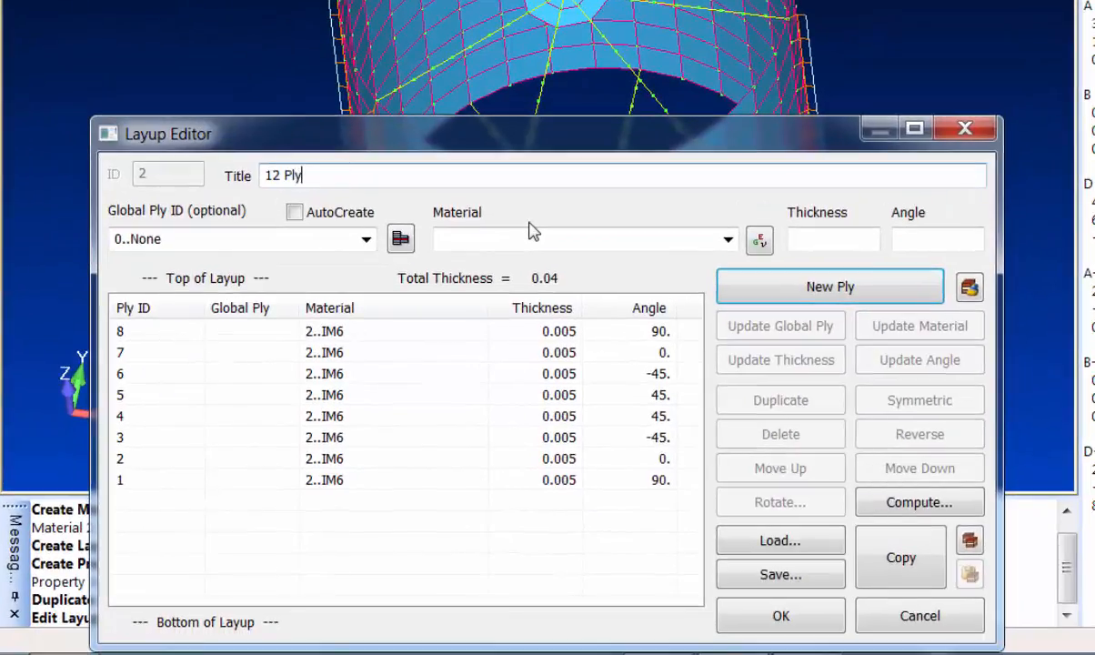
Step: Insert two IM6 plies, 0.005 thick, at 0 and 45 degrees in the middle of the 12 Ply layup
click(427, 394)
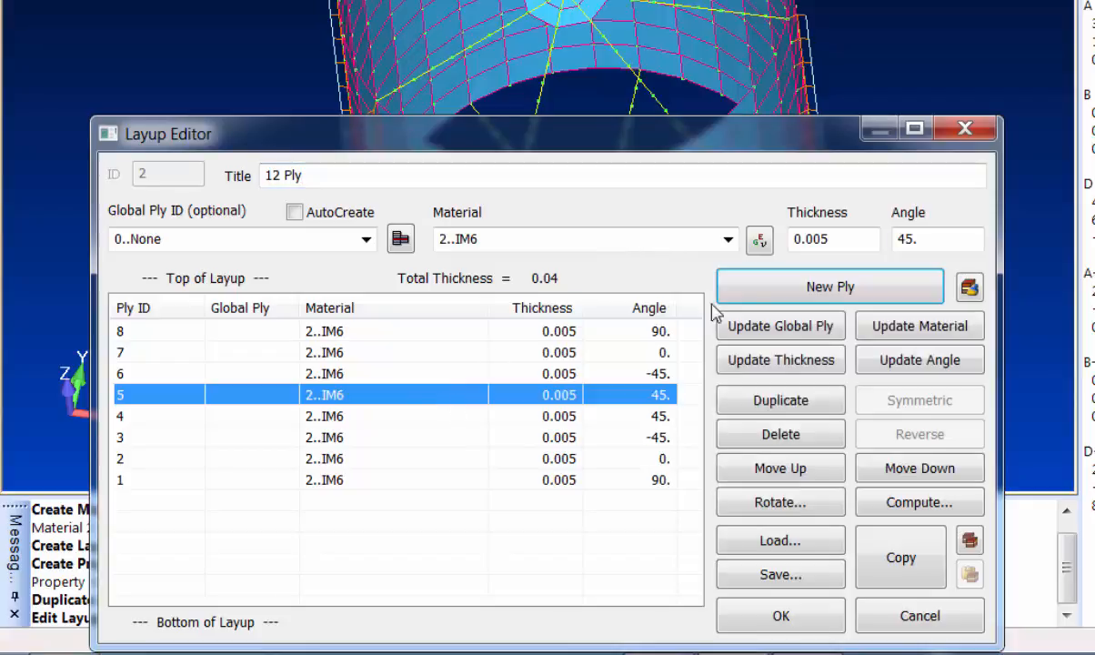
double_click(954, 239)
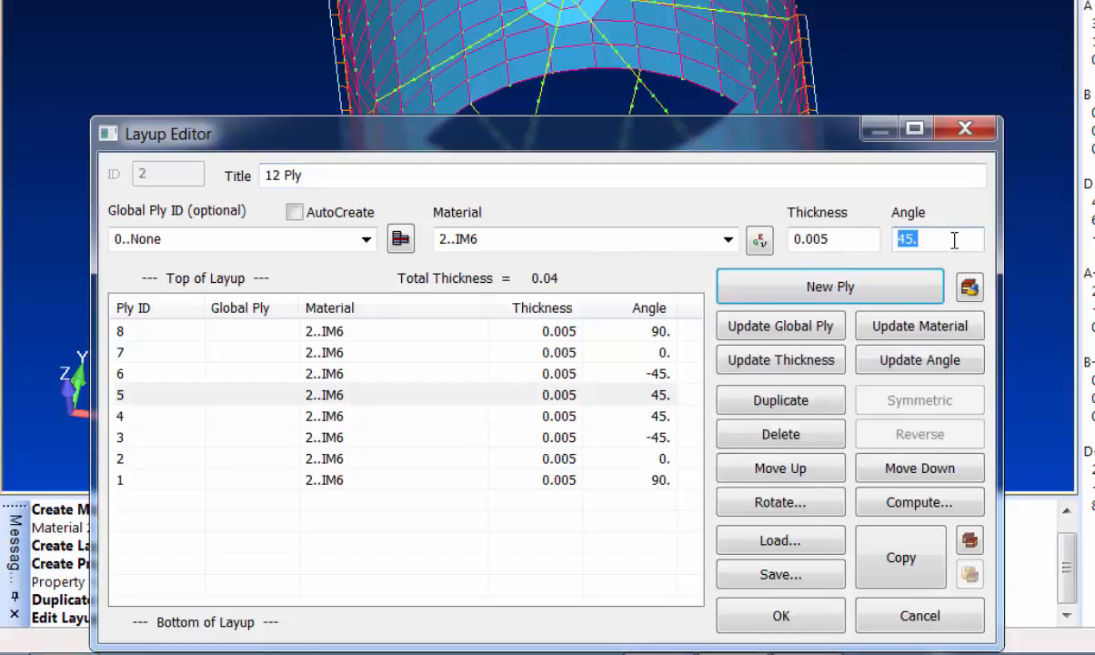
click(855, 290)
click(854, 289)
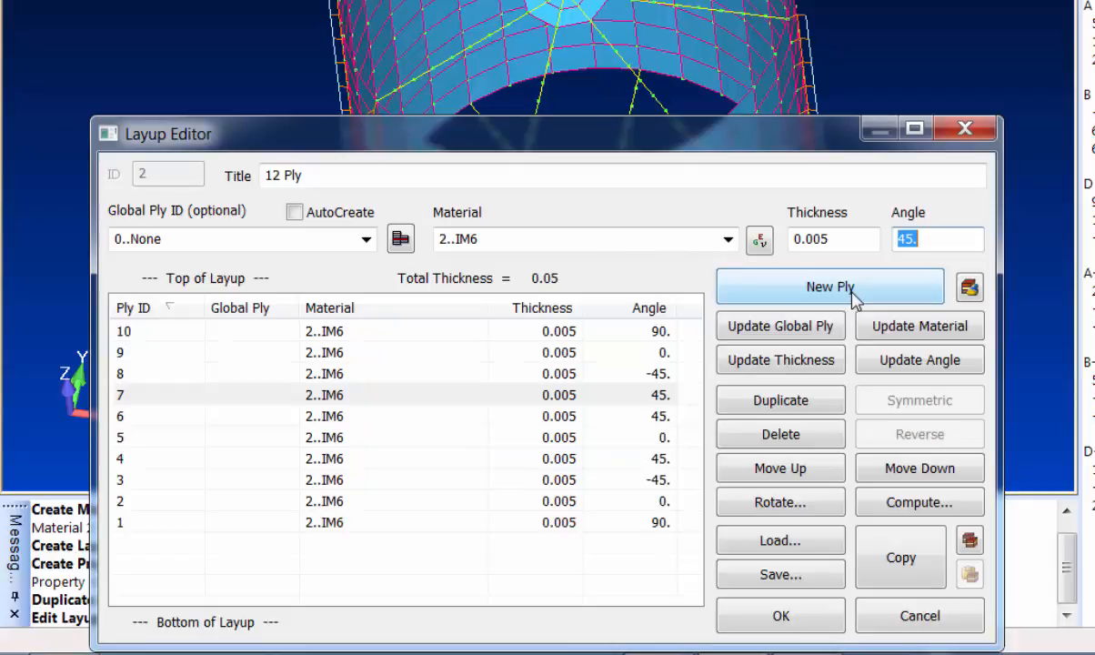
Step: Move the 0-degree ply 9 down four positions, next to the other 0-degree ply in the middle of the layup
click(635, 355)
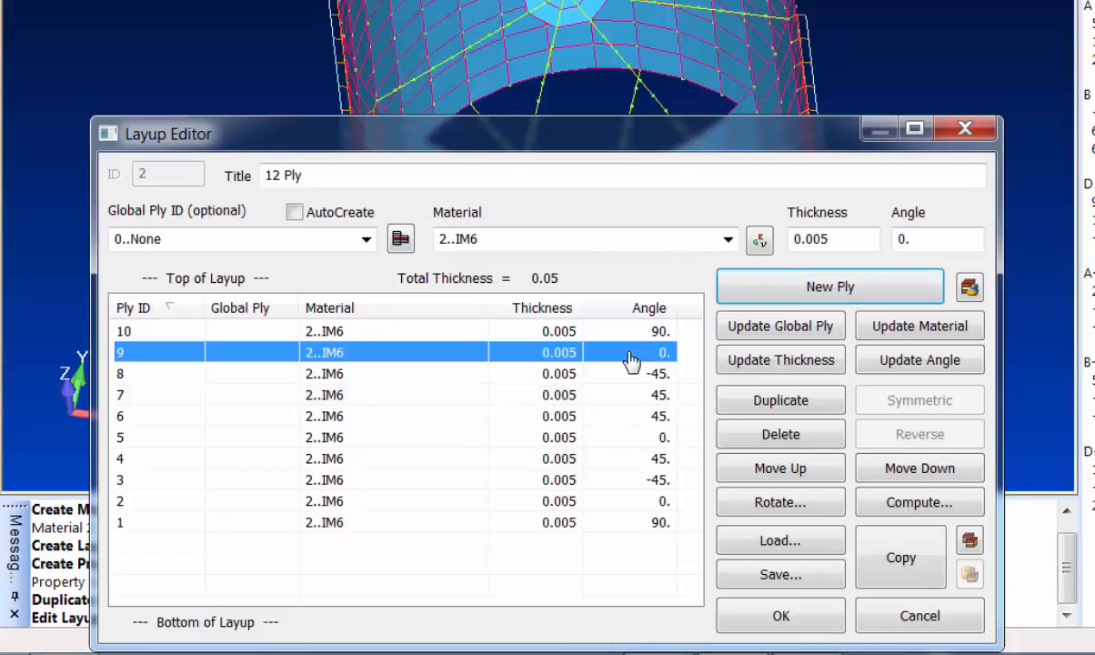
click(924, 473)
click(924, 473)
click(924, 472)
click(924, 473)
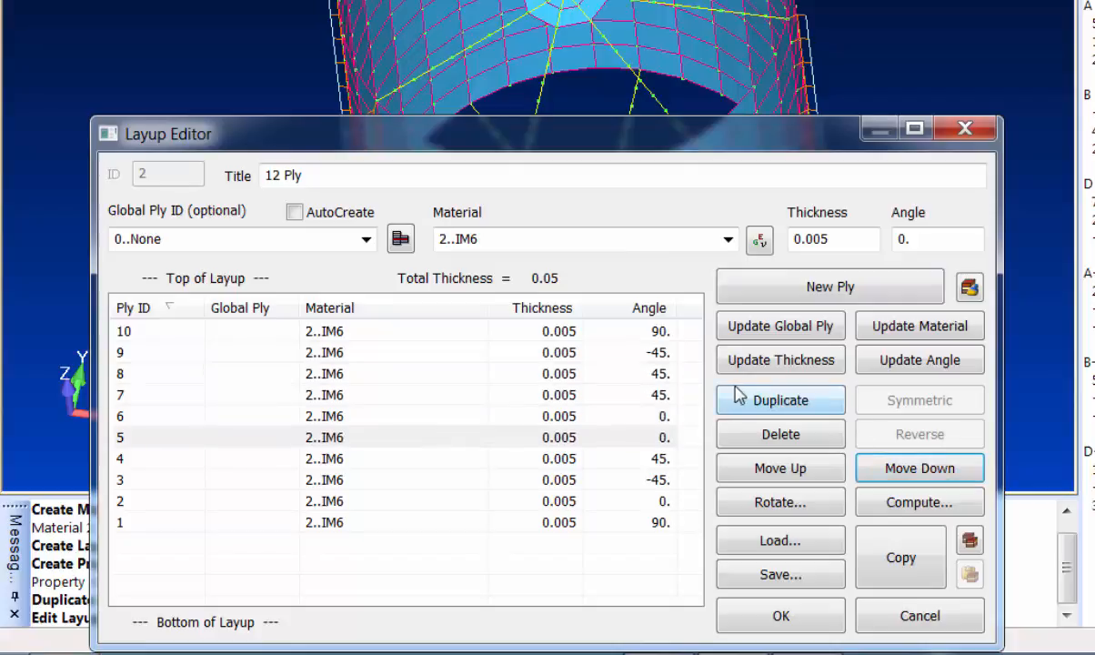
Step: Duplicate the two middle 0-degree plies, move the copies down to positions 7 and 8, and save the layup
click(604, 416)
shift+click(610, 438)
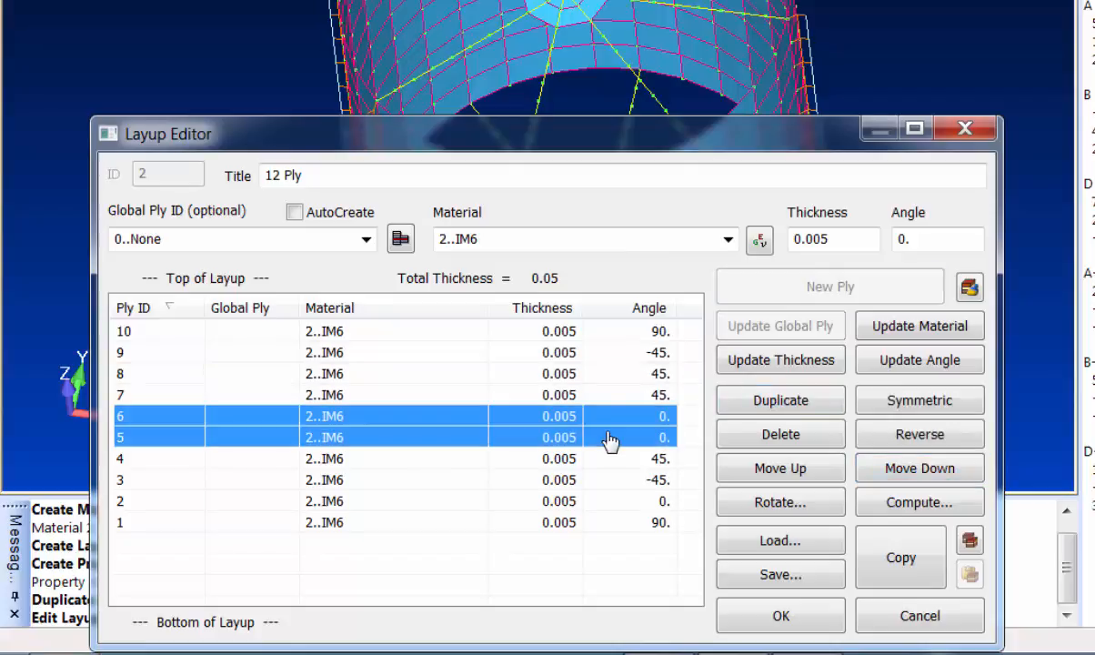
click(780, 405)
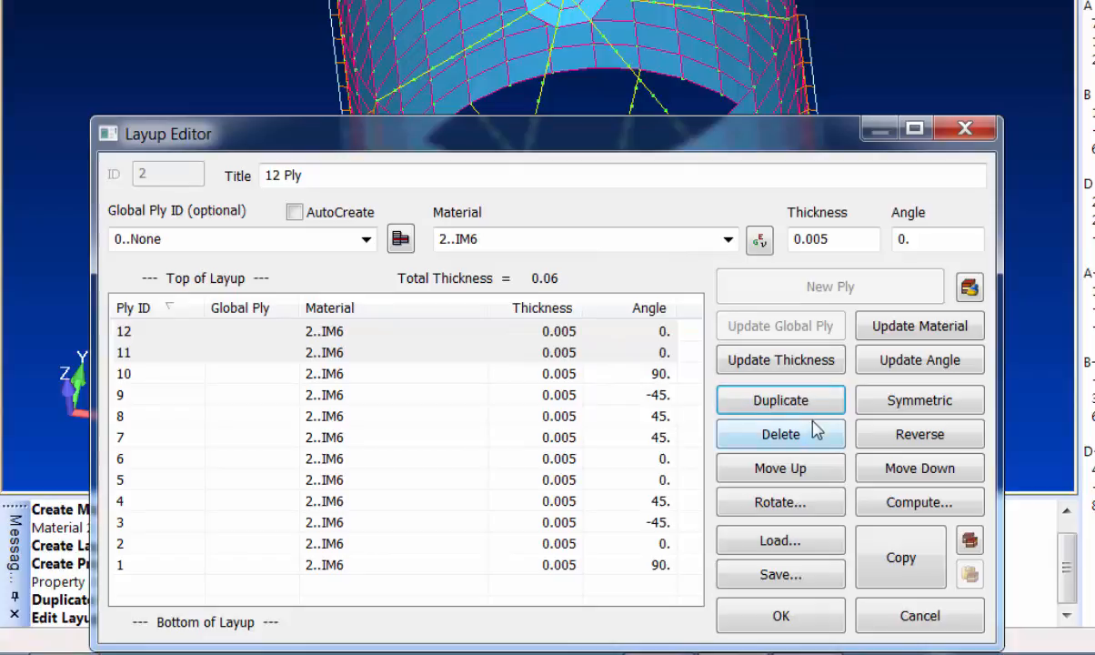
click(892, 481)
click(896, 479)
click(896, 479)
click(898, 480)
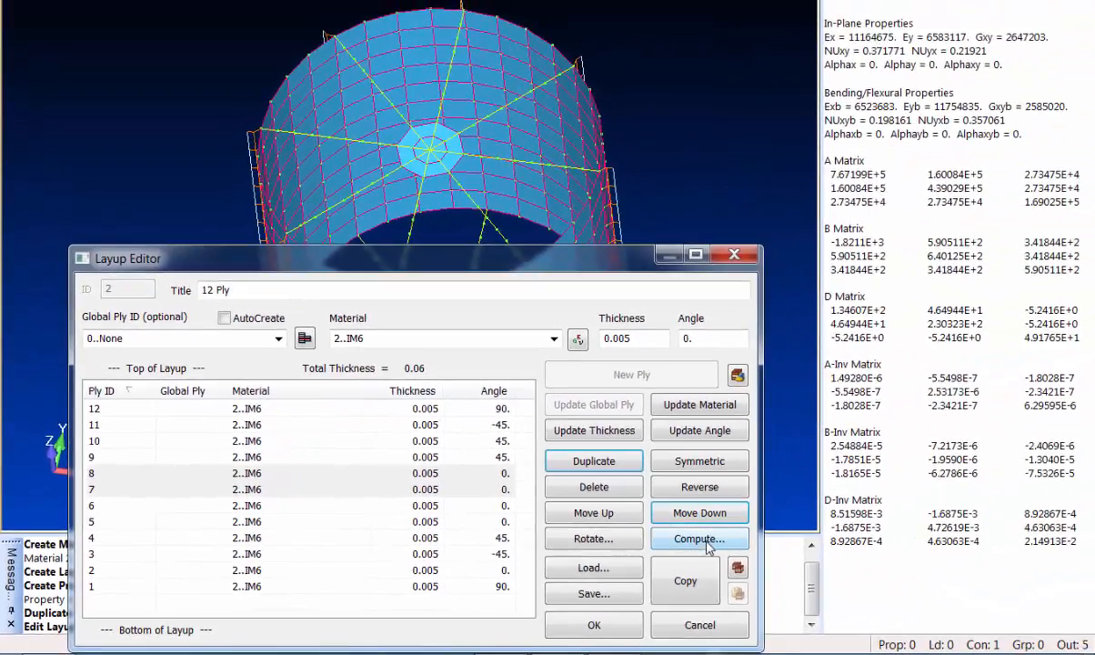
click(594, 624)
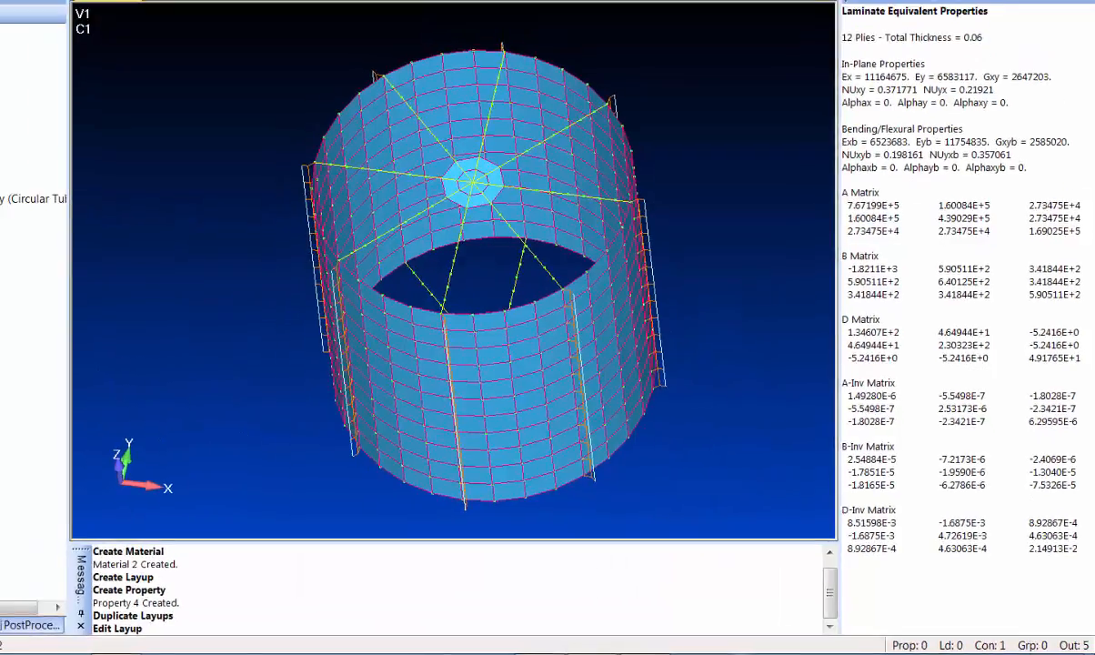
Step: Duplicate the 8 Ply Property, then give the copy the 12 Ply layup and the title 12 Ply
right_click(114, 275)
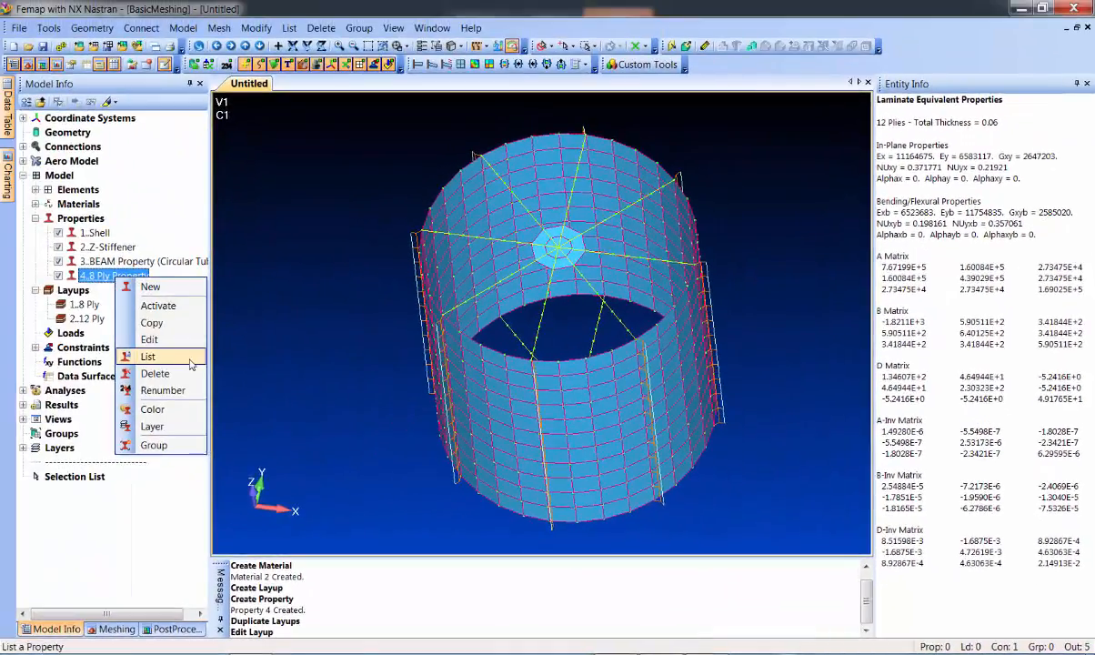
click(152, 323)
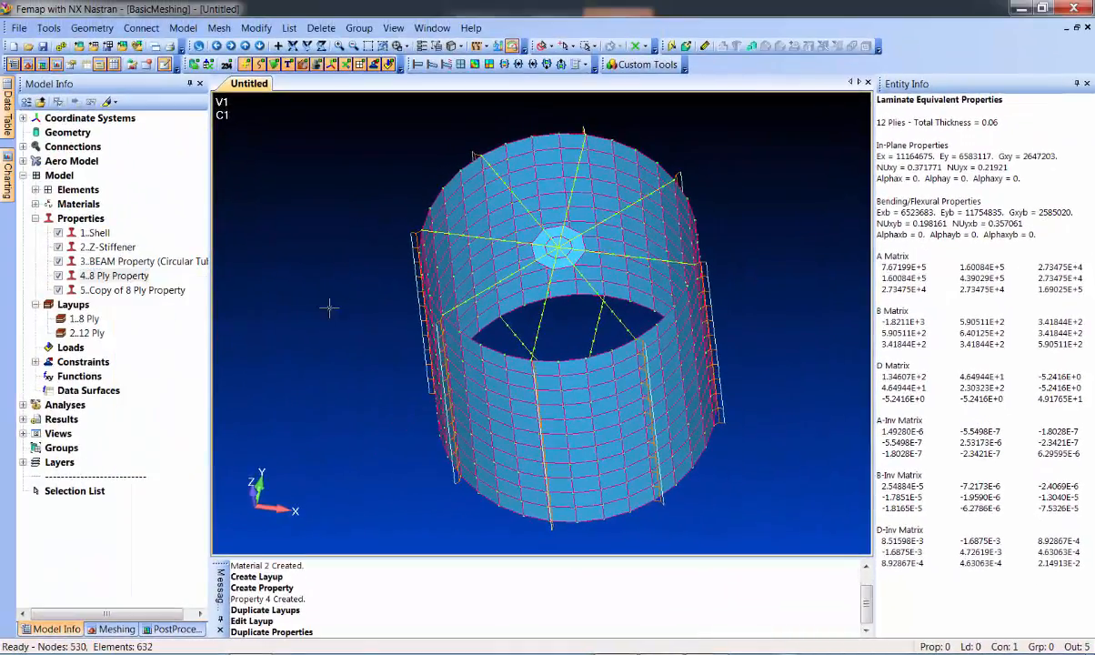
right_click(135, 290)
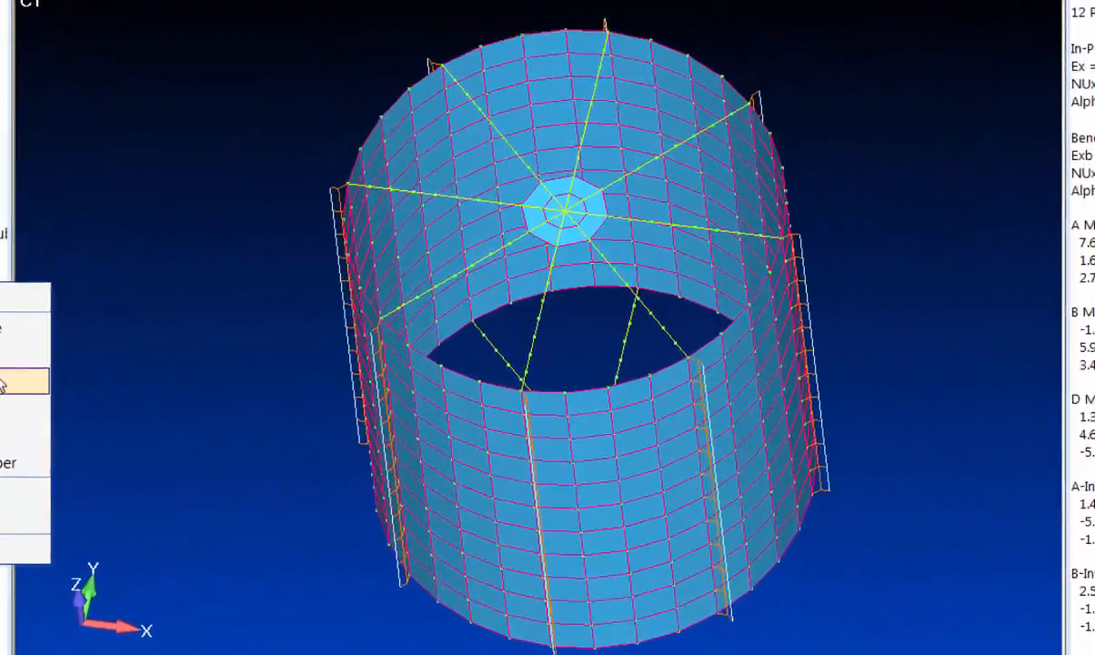
click(173, 352)
click(429, 316)
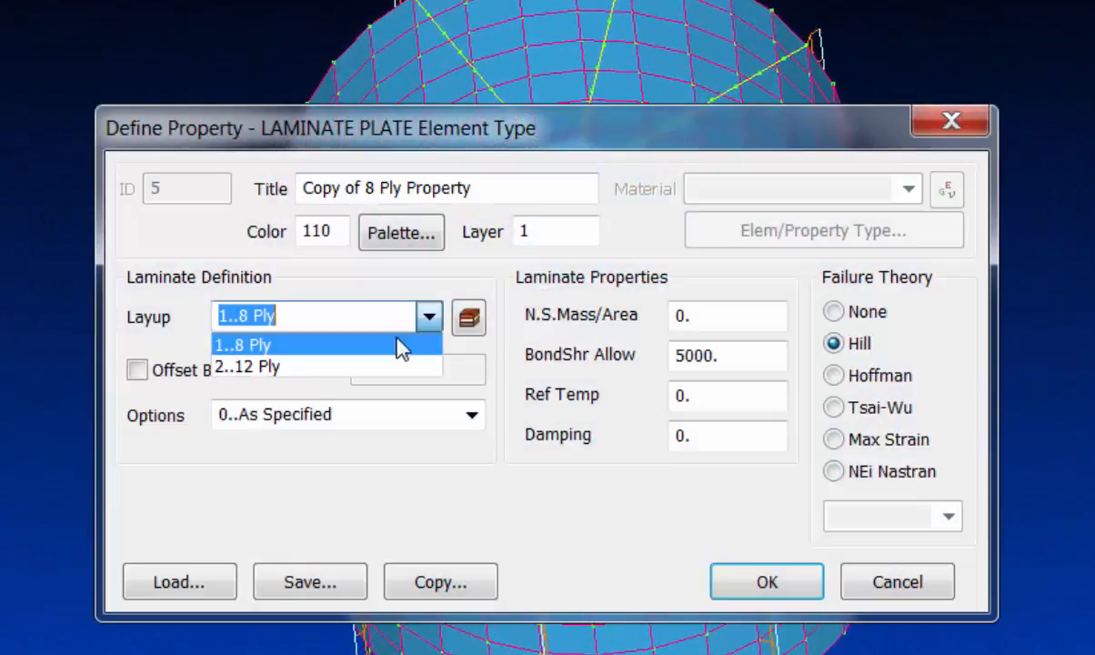
click(391, 366)
drag(466, 187, 97, 214)
text(12)
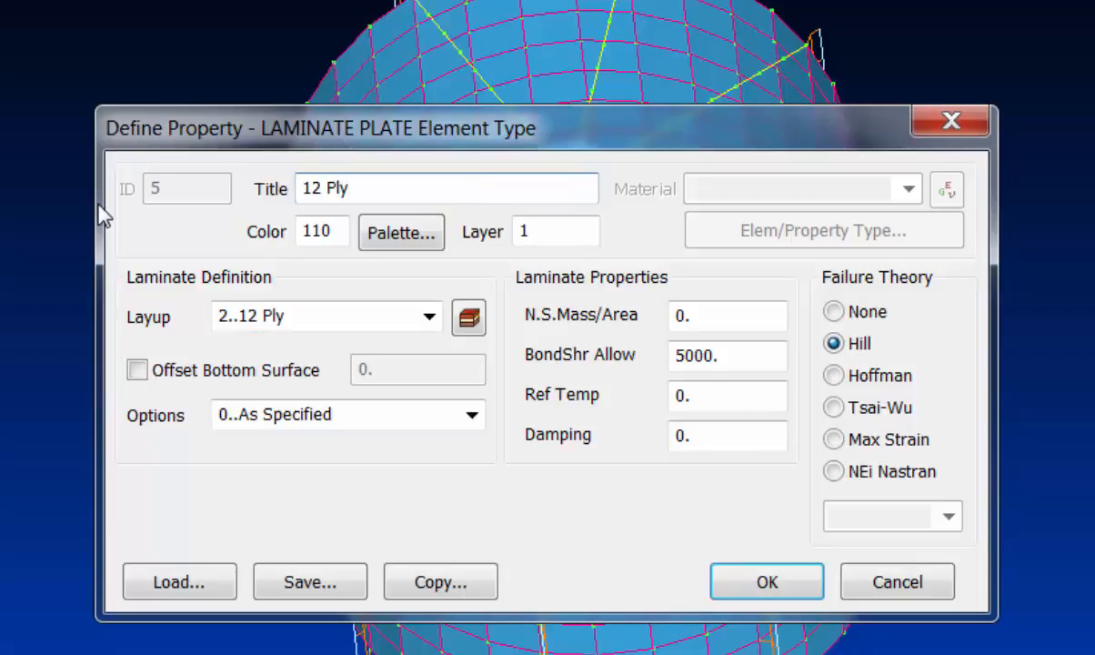
text( Ply)
click(759, 583)
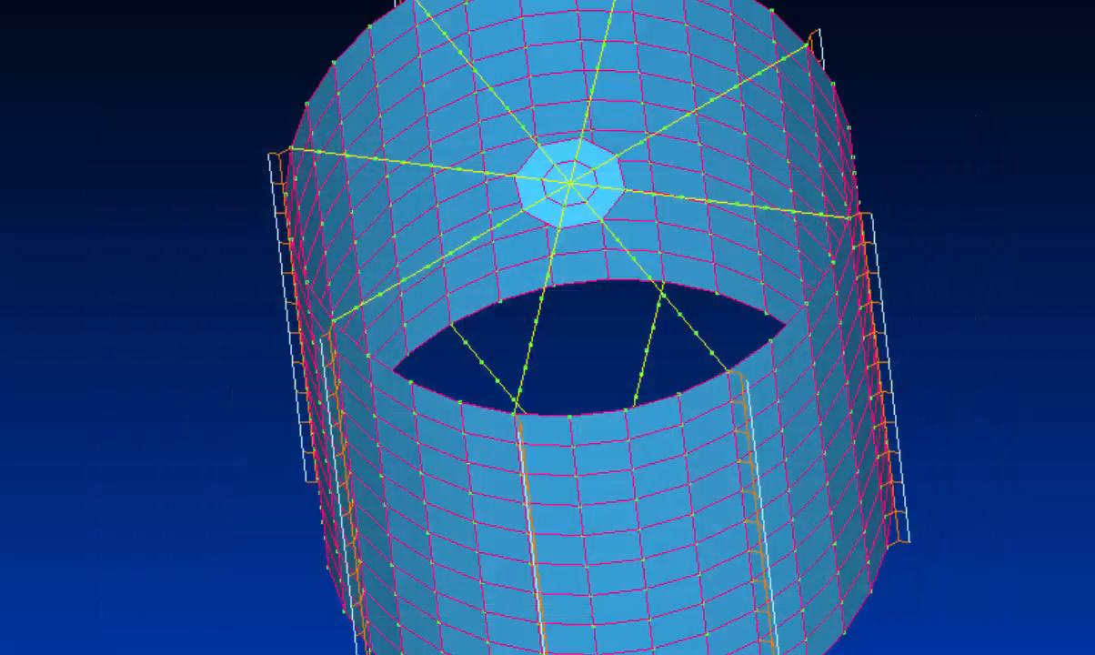
Step: Start a mesh deletion and polygon-select the model's elements, leaving out the lowest spoke and the shell section around it
middle_drag(473, 208, 473, 288)
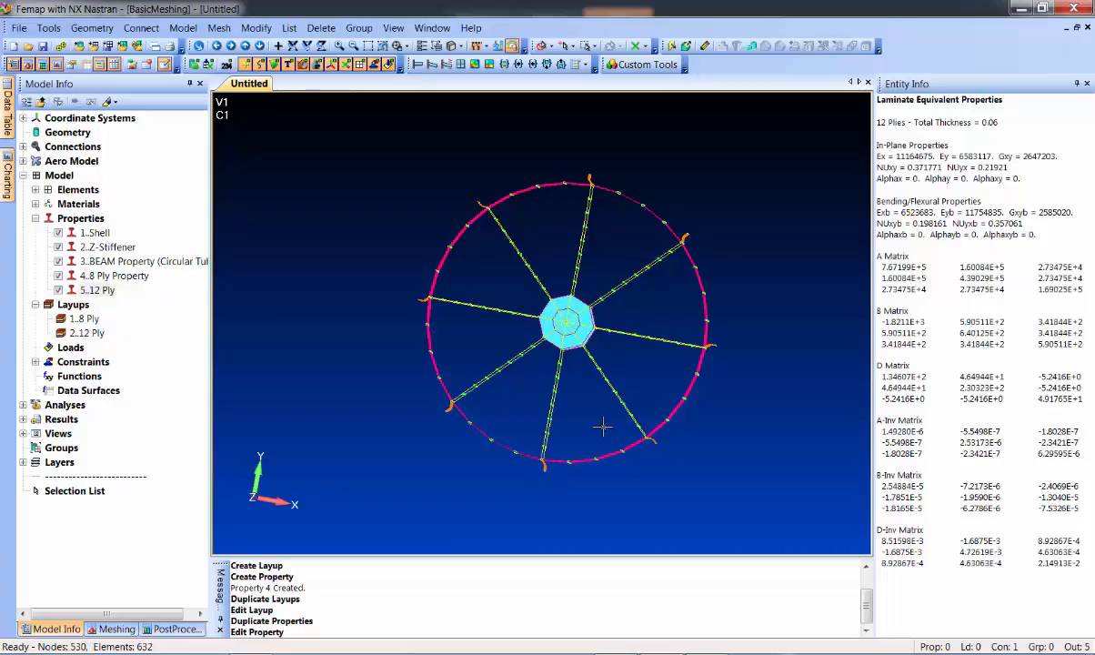
click(320, 27)
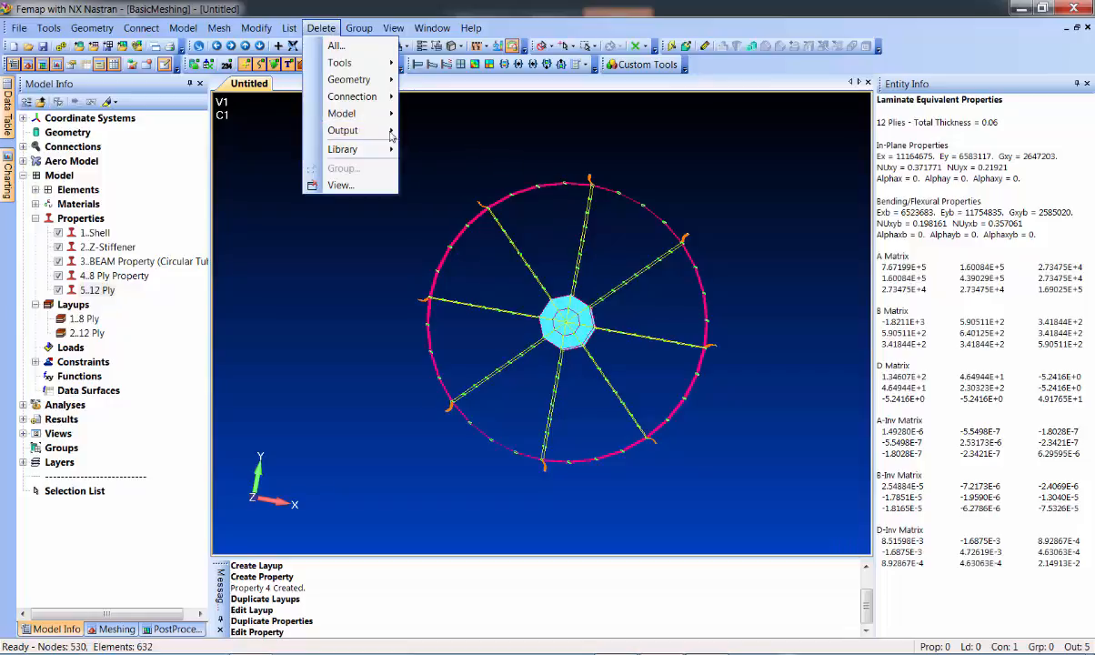
mouse_move(392, 112)
click(437, 131)
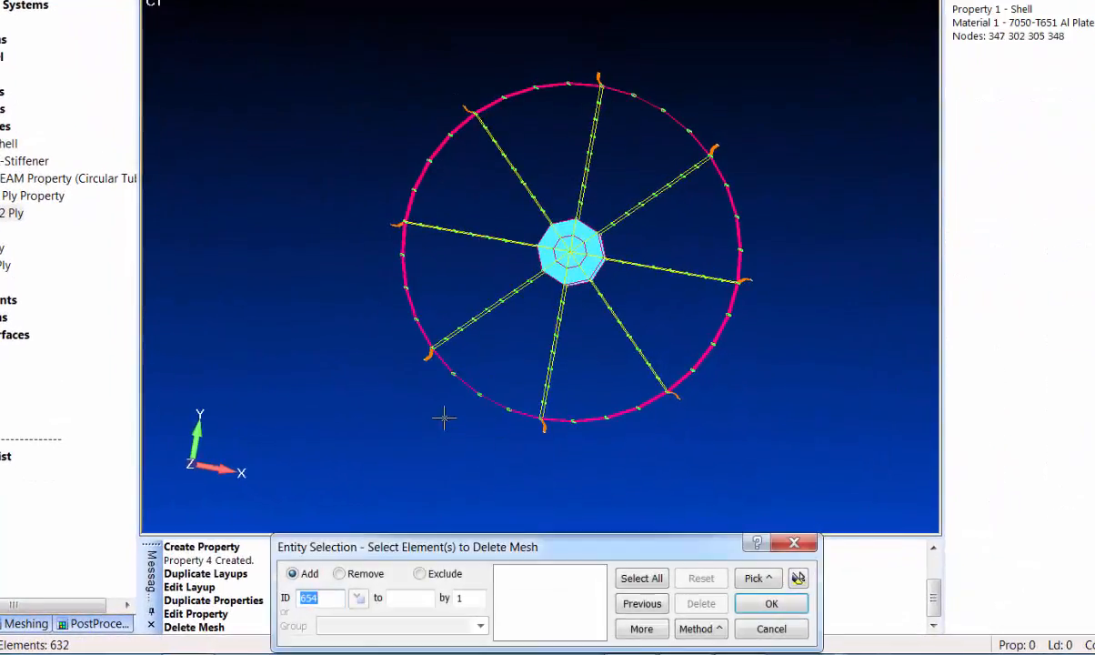
click(438, 391)
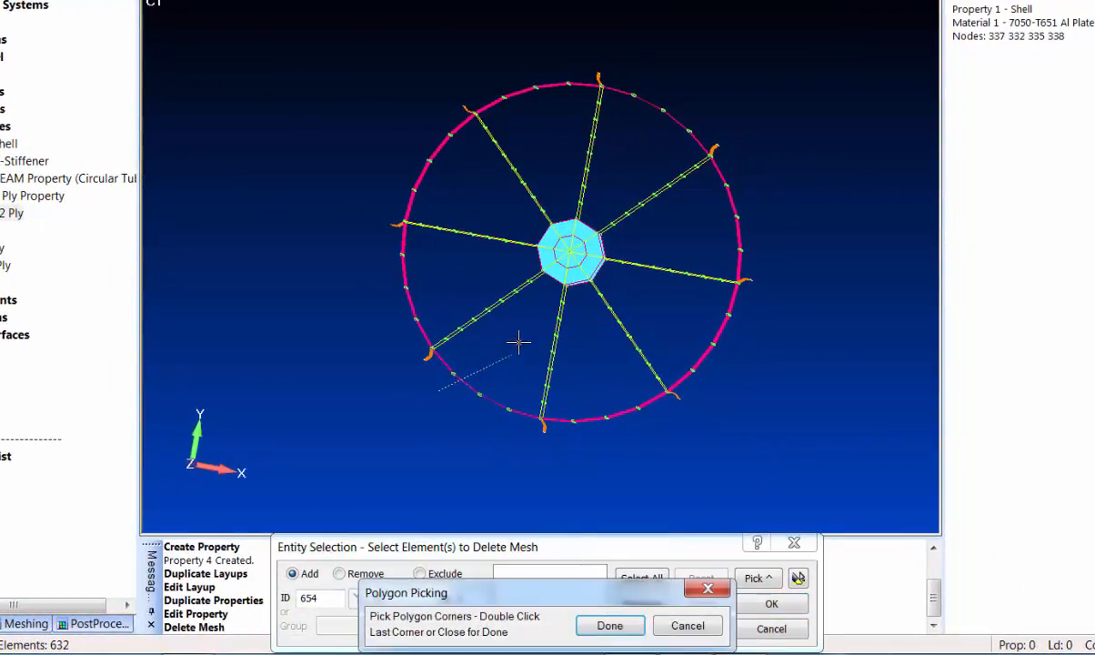
click(533, 316)
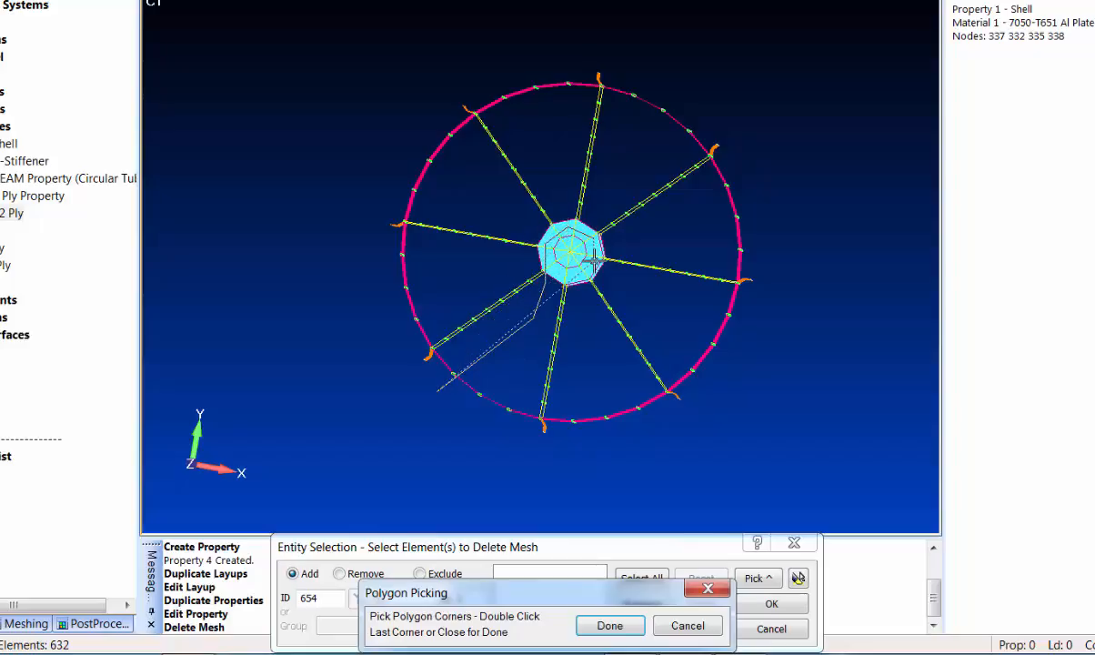
click(573, 276)
click(628, 420)
click(767, 420)
click(790, 165)
click(415, 29)
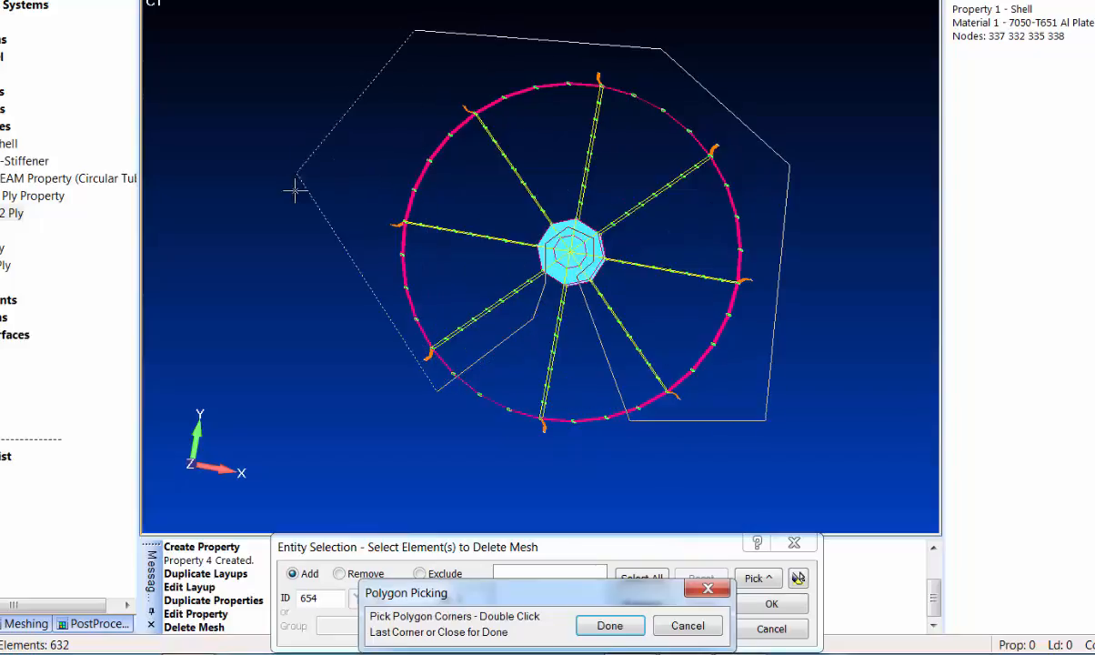
double_click(299, 193)
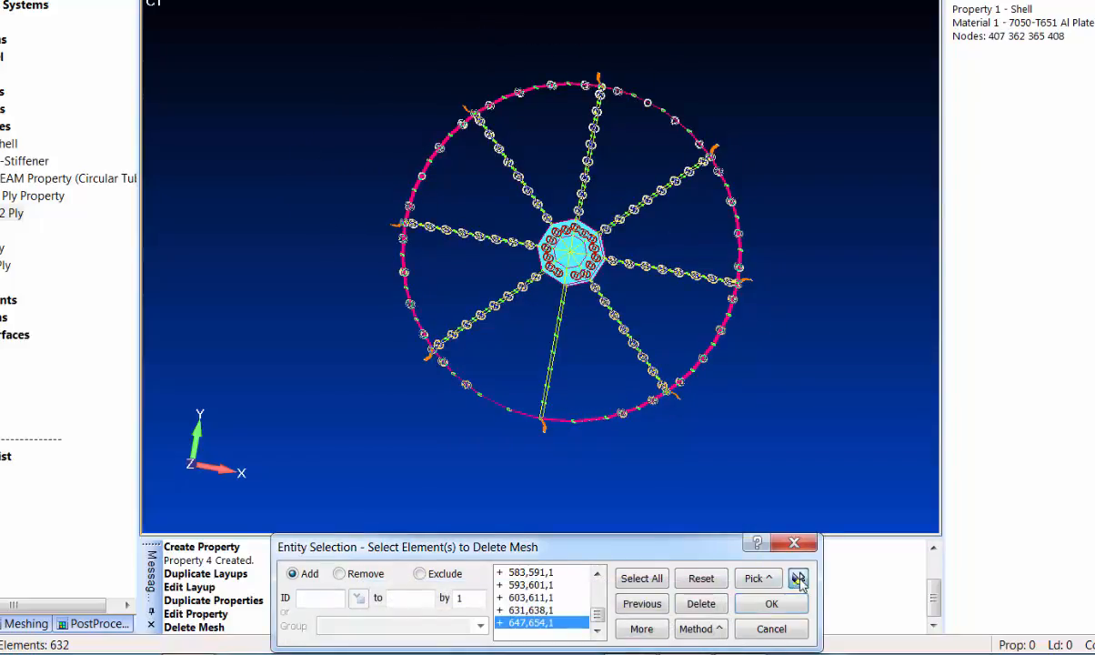
Step: Remove the four hub plate elements adjoining the lowest spoke from the deletion selection and preview the highlighted selection
click(799, 580)
mouse_move(523, 433)
middle_down()
mouse_move(544, 362)
mouse_move(518, 348)
mouse_move(480, 365)
mouse_move(520, 362)
mouse_move(490, 331)
middle_up()
middle_drag(496, 235, 508, 175)
click(341, 574)
click(554, 295)
click(559, 293)
click(582, 302)
click(582, 309)
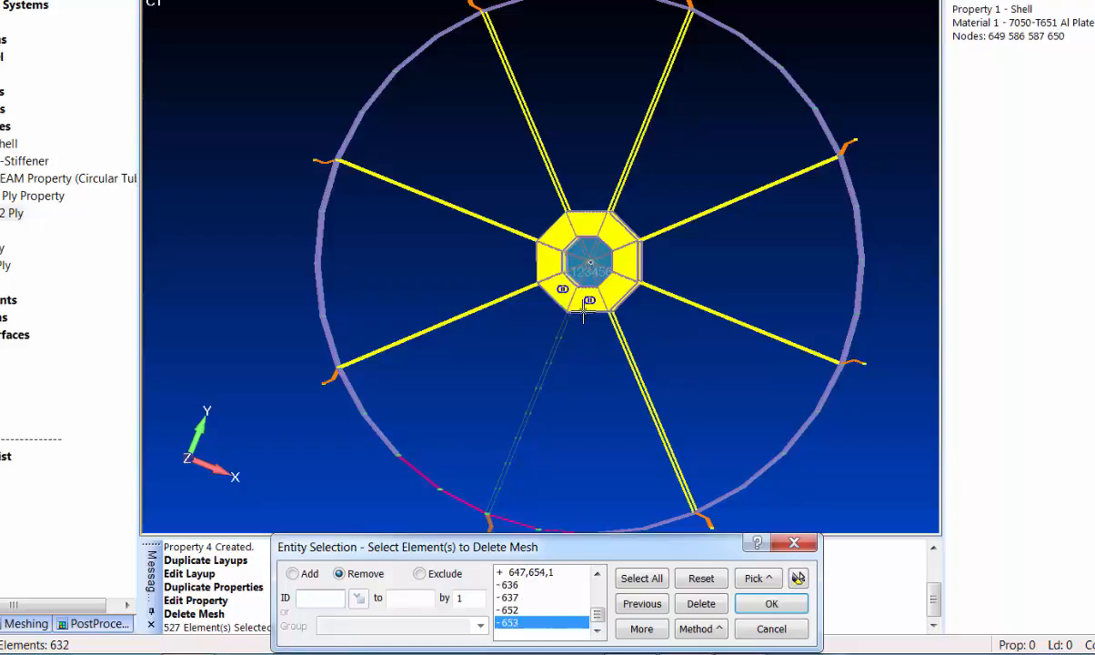
click(798, 578)
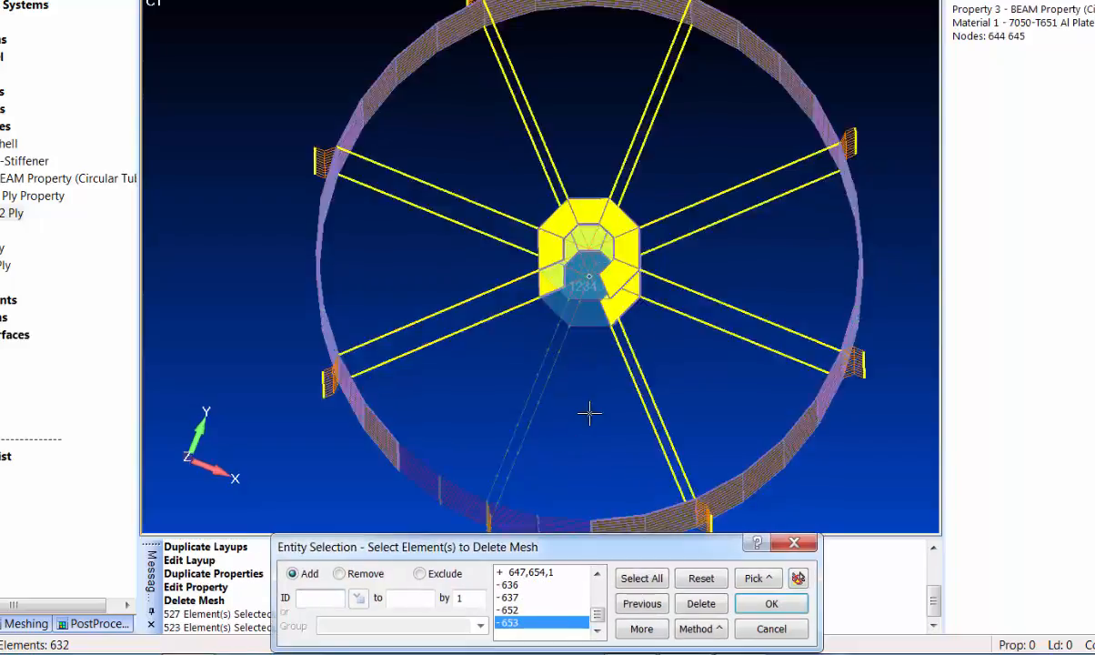
middle_drag(559, 372, 574, 328)
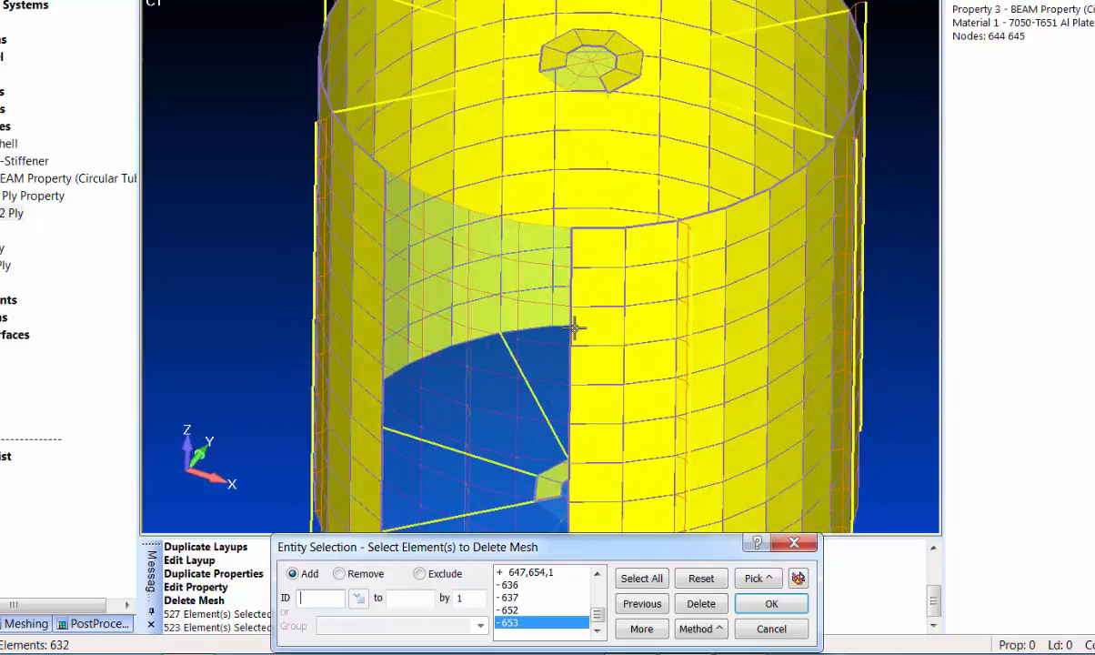
Step: Delete the selected elements from the mesh, keeping only the shell section, spokes and hub plates left out of the selection
click(778, 603)
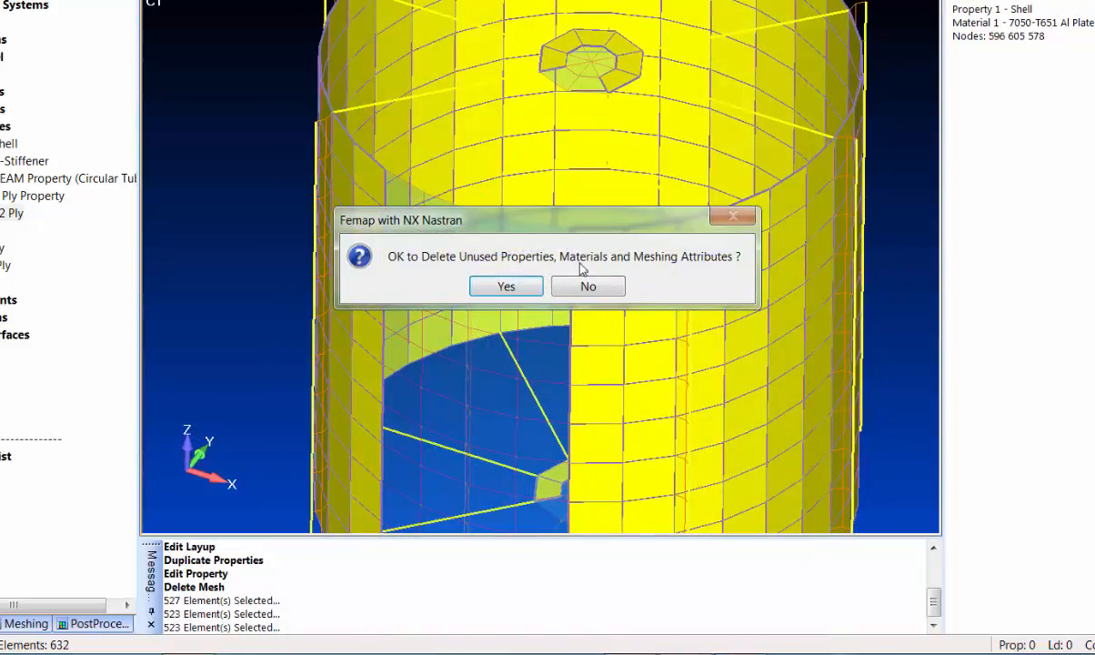
click(505, 286)
scroll(447, 321, down, 5)
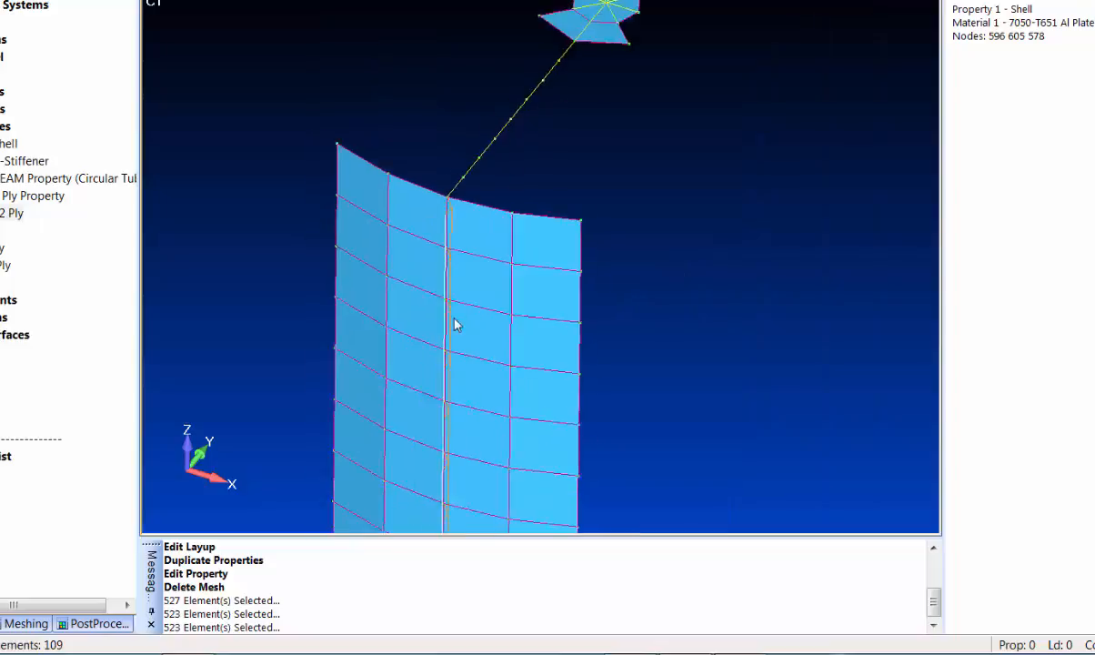
Step: Start another mesh deletion and select the upper hub's plate and beam elements that lie outside the kept spoke's wedge
middle_drag(563, 103, 538, 107)
click(262, 1)
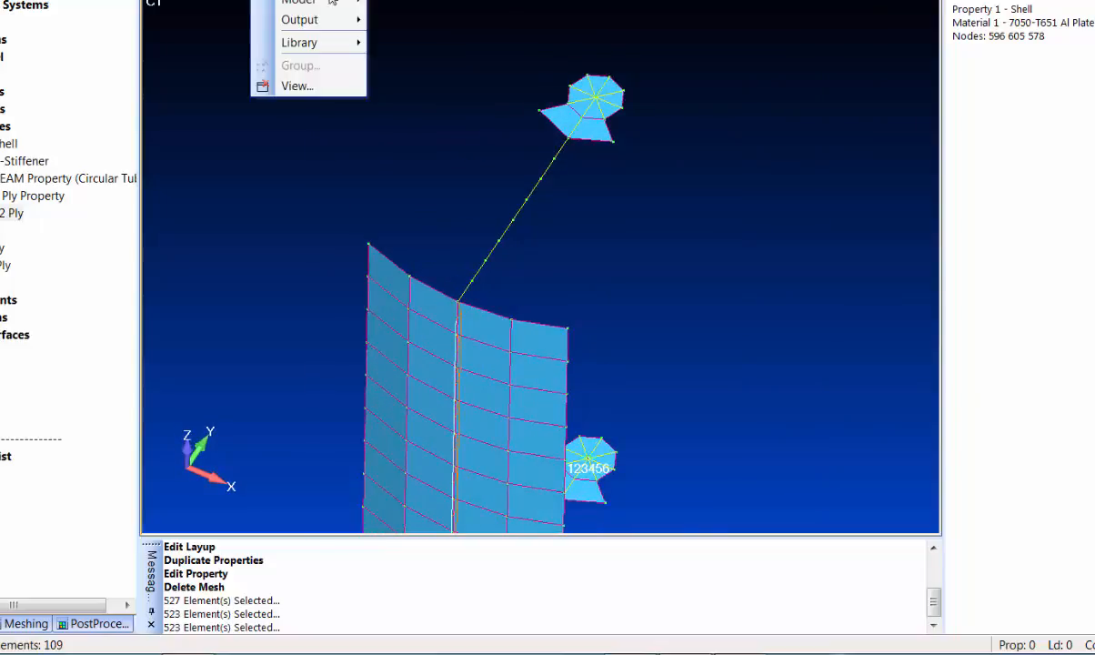
mouse_move(333, 1)
click(490, 23)
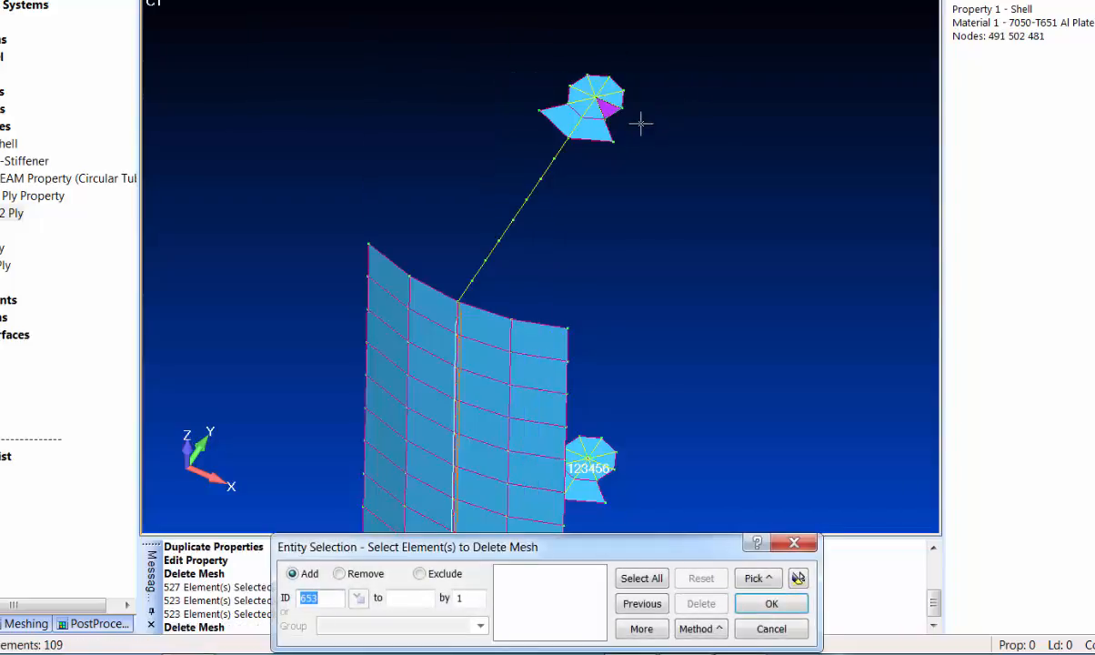
click(641, 120)
click(648, 100)
click(644, 75)
click(589, 46)
click(576, 54)
click(577, 61)
click(574, 63)
click(579, 54)
click(586, 49)
click(591, 54)
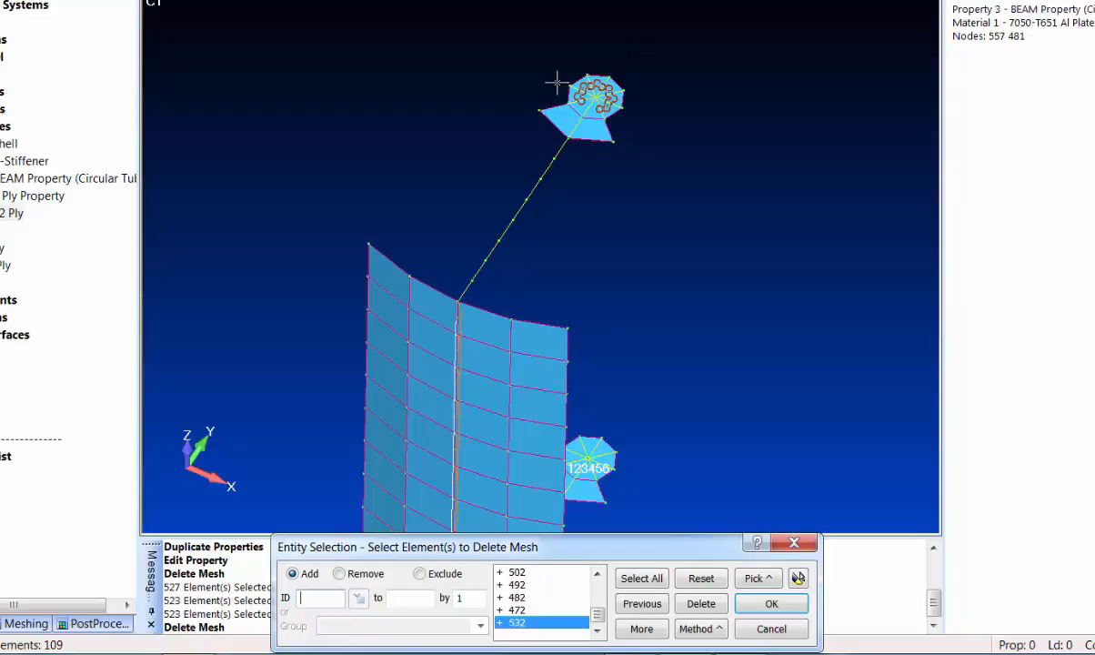
Step: Add the lower hub's elements outside the kept spoke's wedge to the selection, and delete the selected elements of both hubs
middle_drag(811, 457, 614, 244)
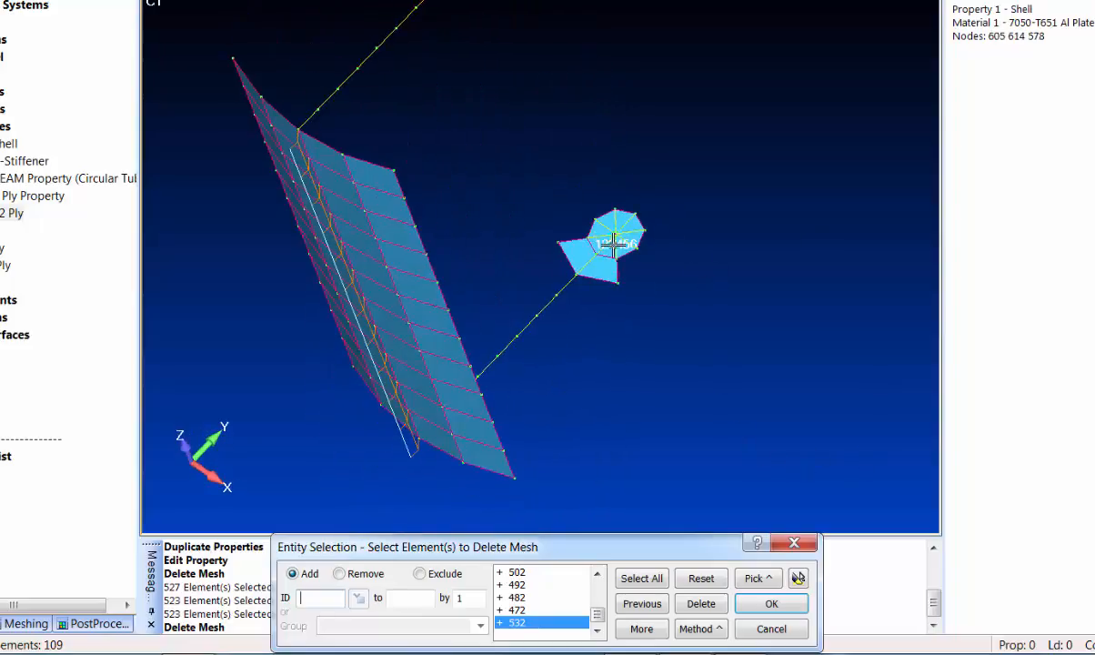
scroll(614, 244, up, 3)
click(646, 209)
click(657, 198)
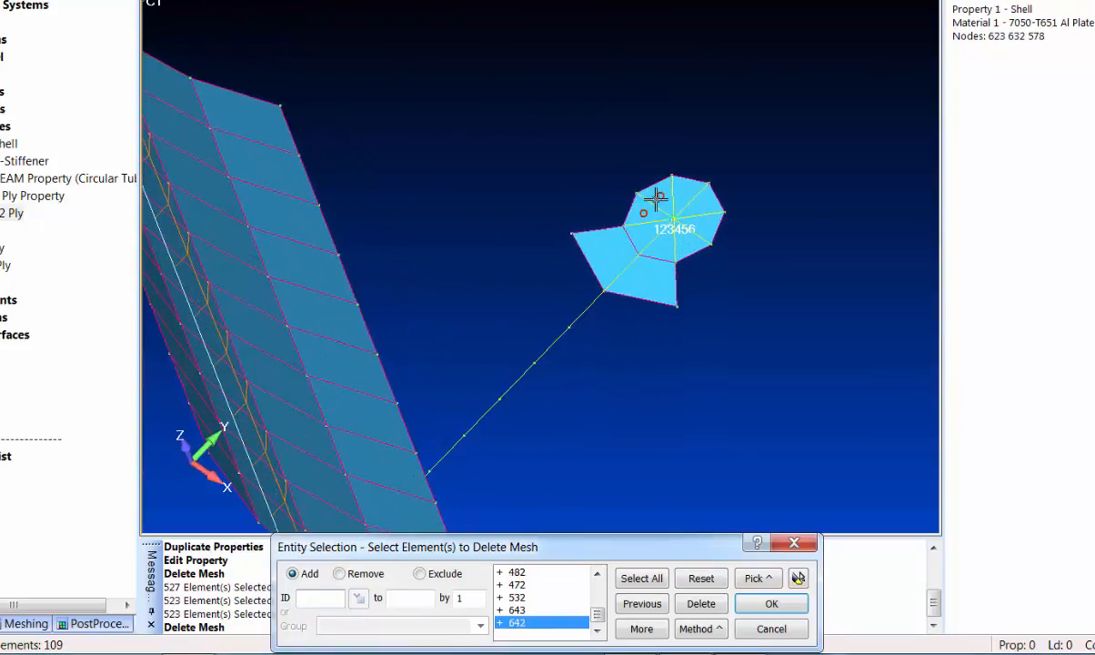
click(661, 196)
click(673, 196)
click(685, 194)
click(688, 200)
click(702, 206)
click(699, 215)
click(703, 225)
click(692, 232)
click(686, 241)
click(641, 221)
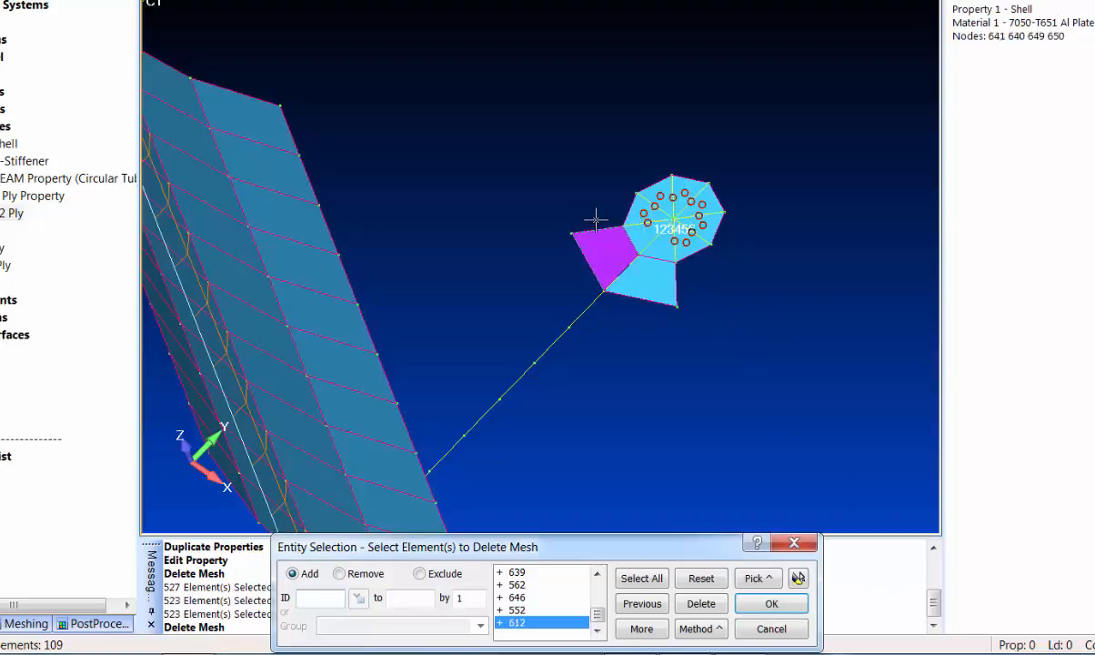
click(642, 277)
click(772, 603)
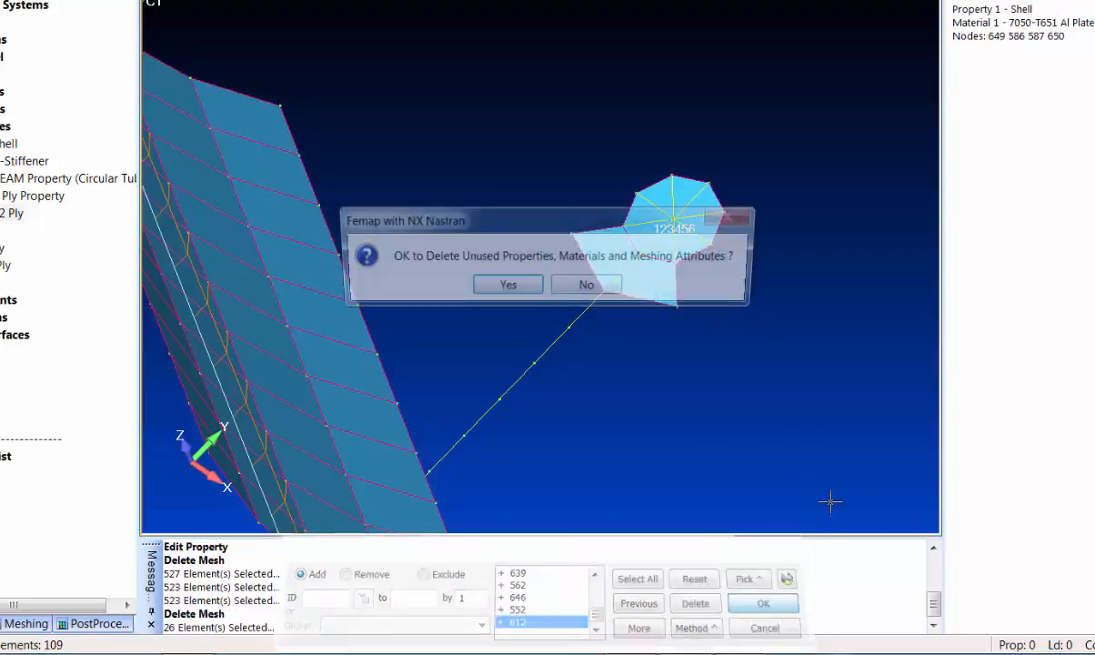
click(506, 286)
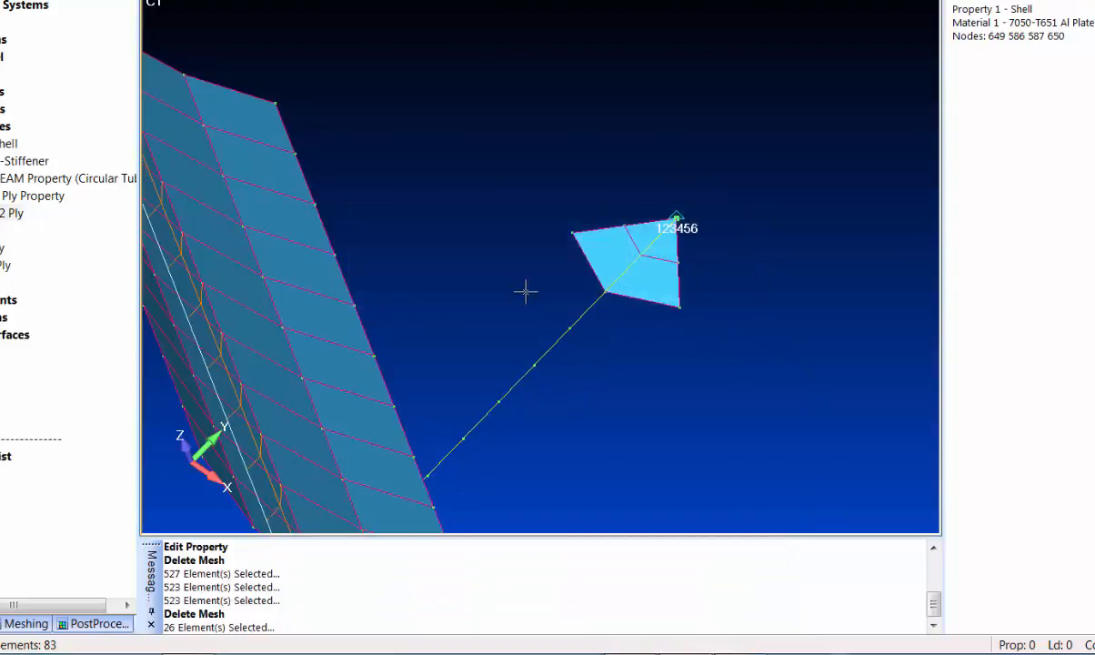
Step: Split the mesh edges of the shell columns on both sides of the stiffener, using 1 equal split for each
scroll(527, 291, down, 5)
middle_drag(437, 270, 537, 317)
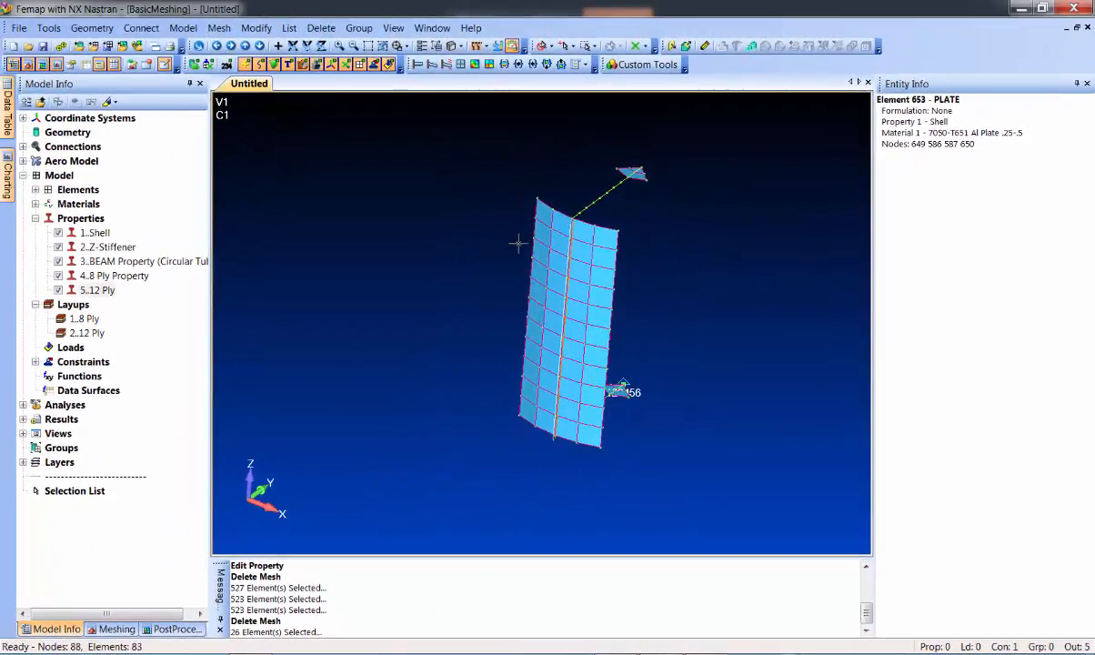
scroll(519, 264, up, 5)
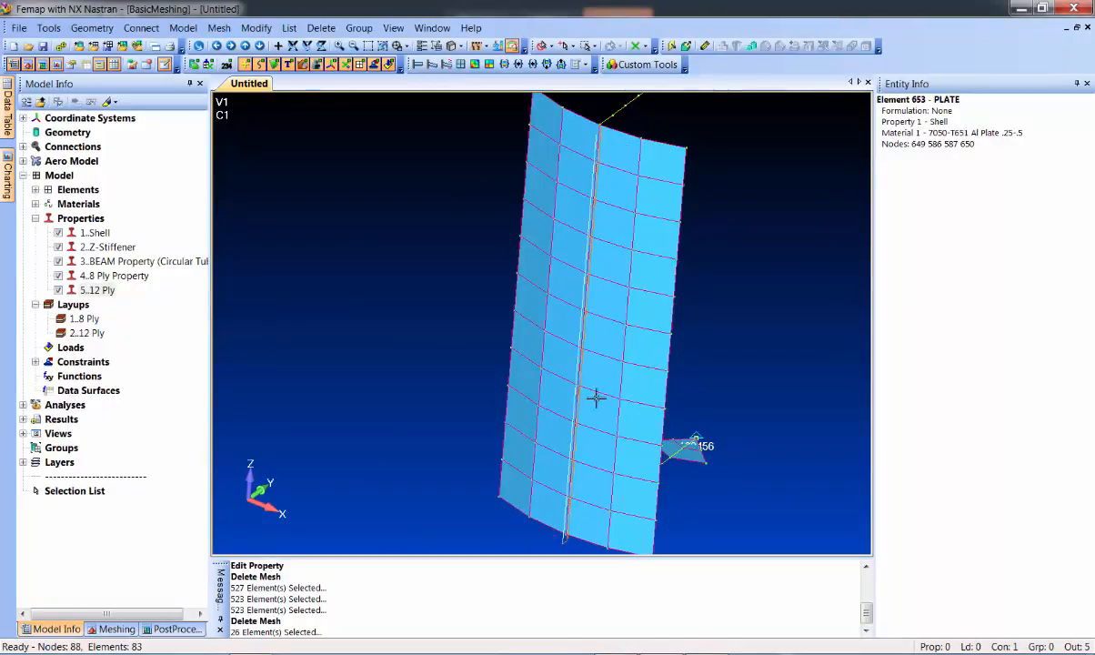
middle_drag(596, 397, 634, 185)
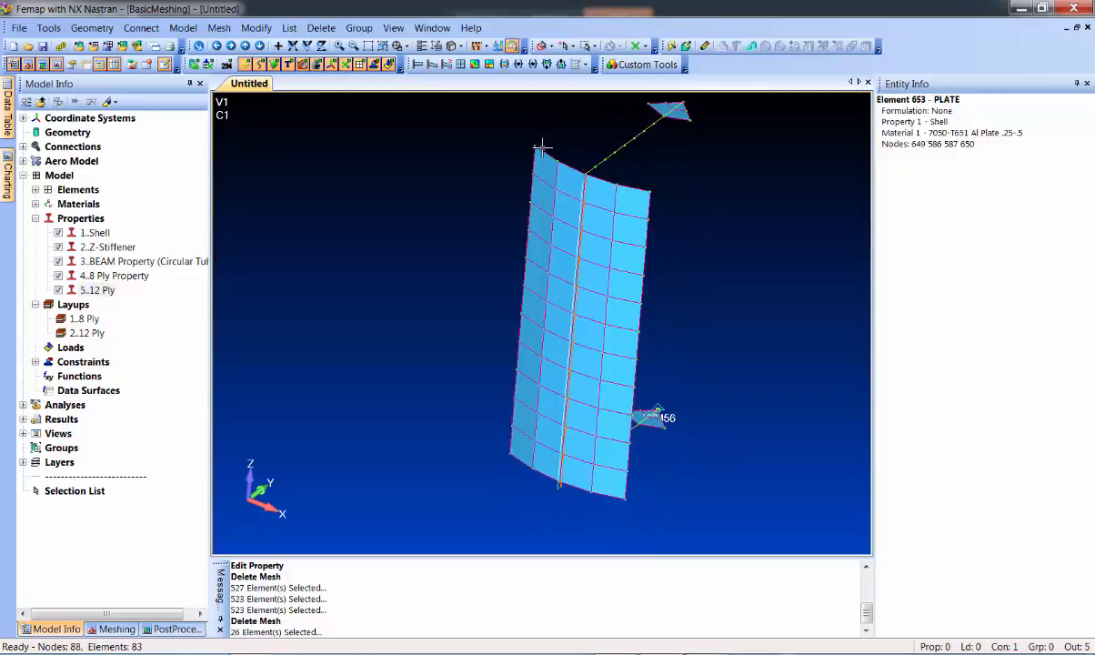
click(232, 31)
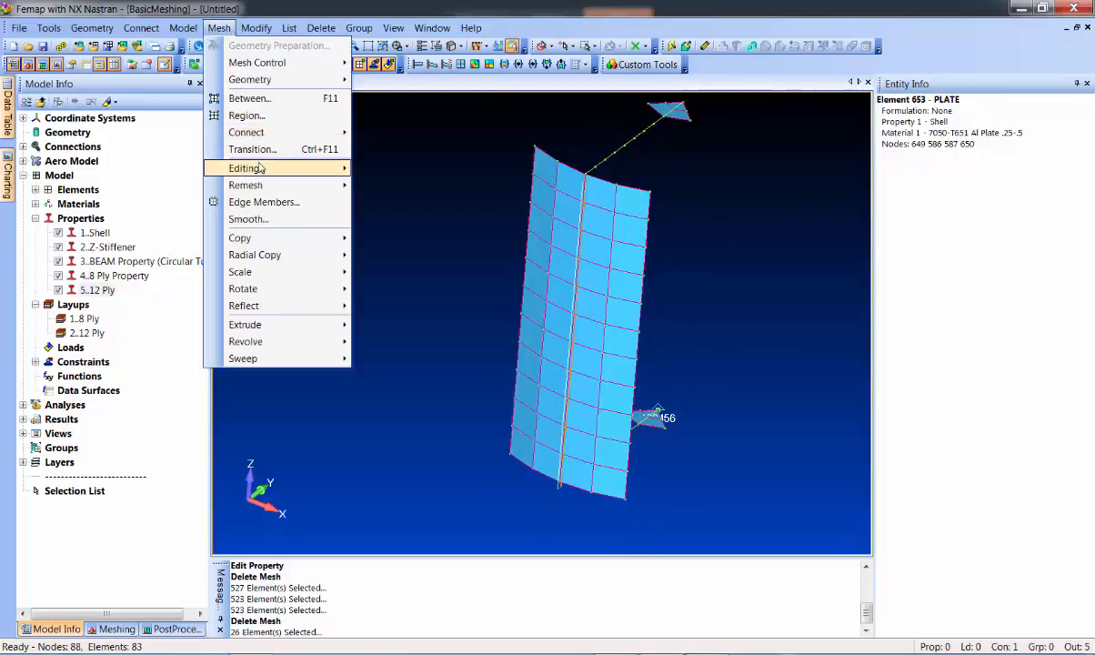
mouse_move(273, 168)
click(402, 206)
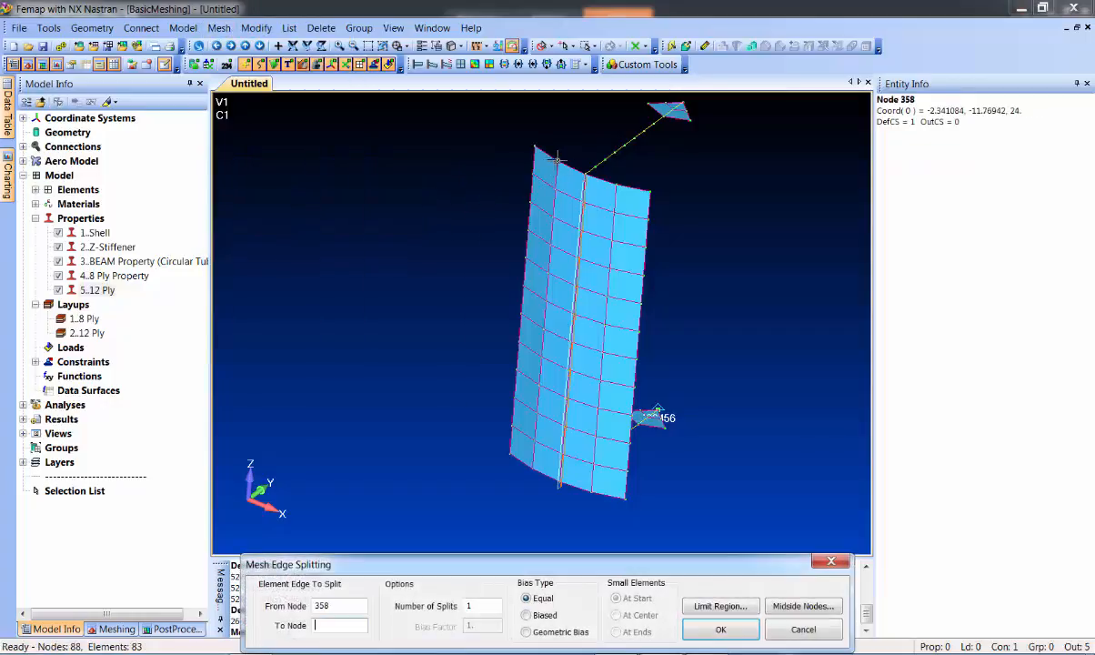
click(585, 175)
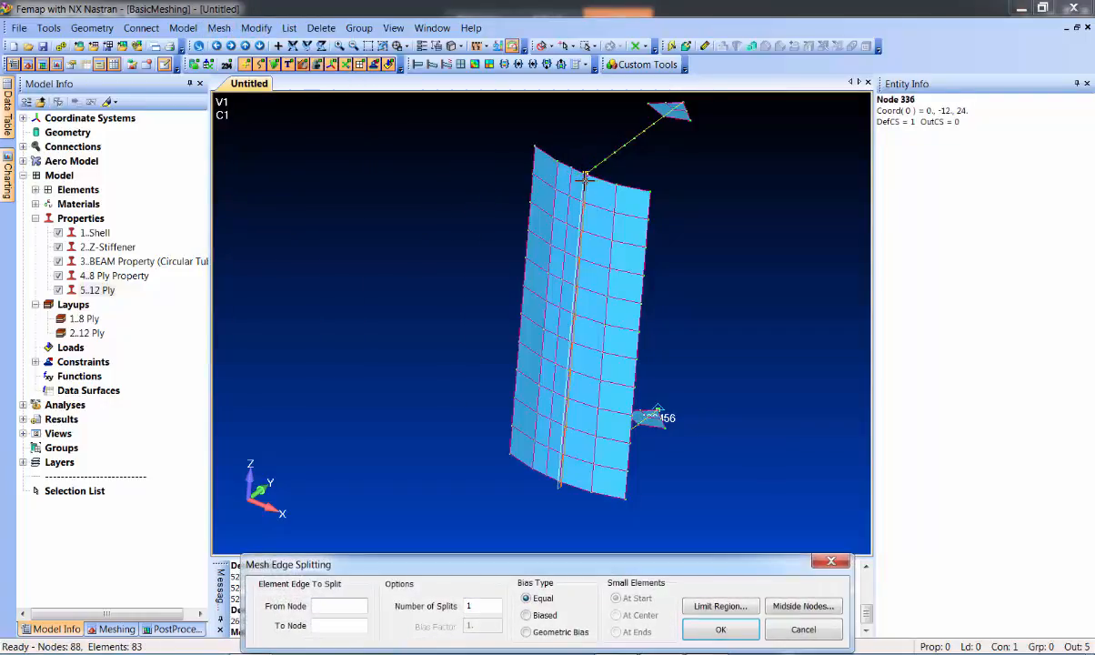
click(585, 176)
click(621, 194)
middle_drag(498, 296, 483, 328)
click(816, 635)
Step: Select the new mid-edge nodes on both sides of the stiffener for moving to a coordinate
middle_drag(692, 442, 547, 408)
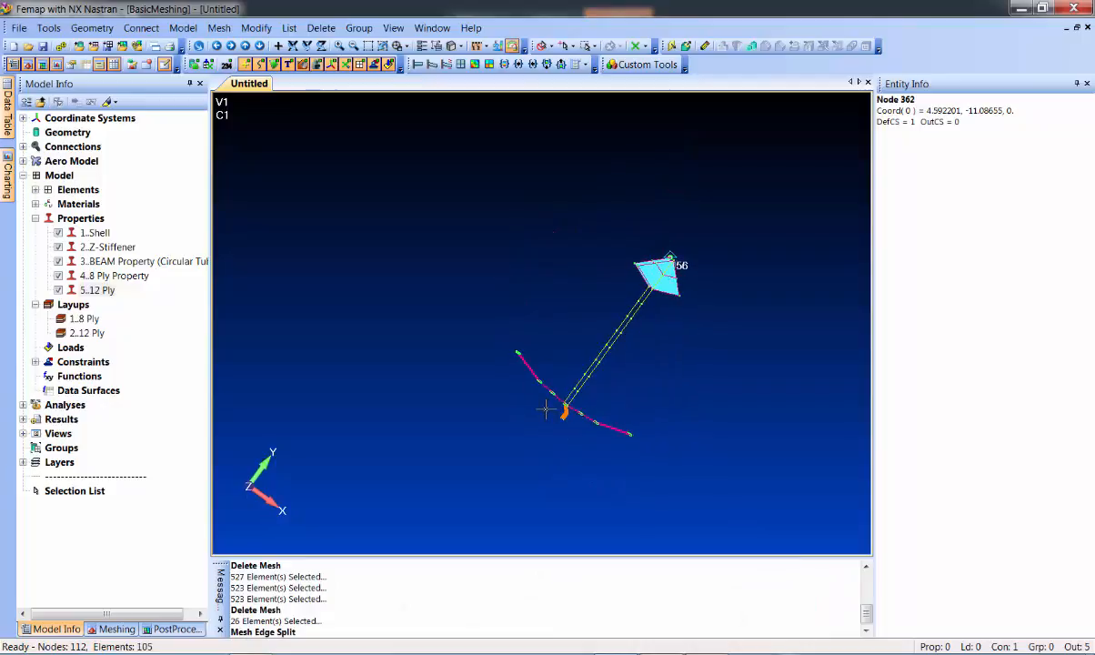
click(257, 27)
mouse_move(330, 166)
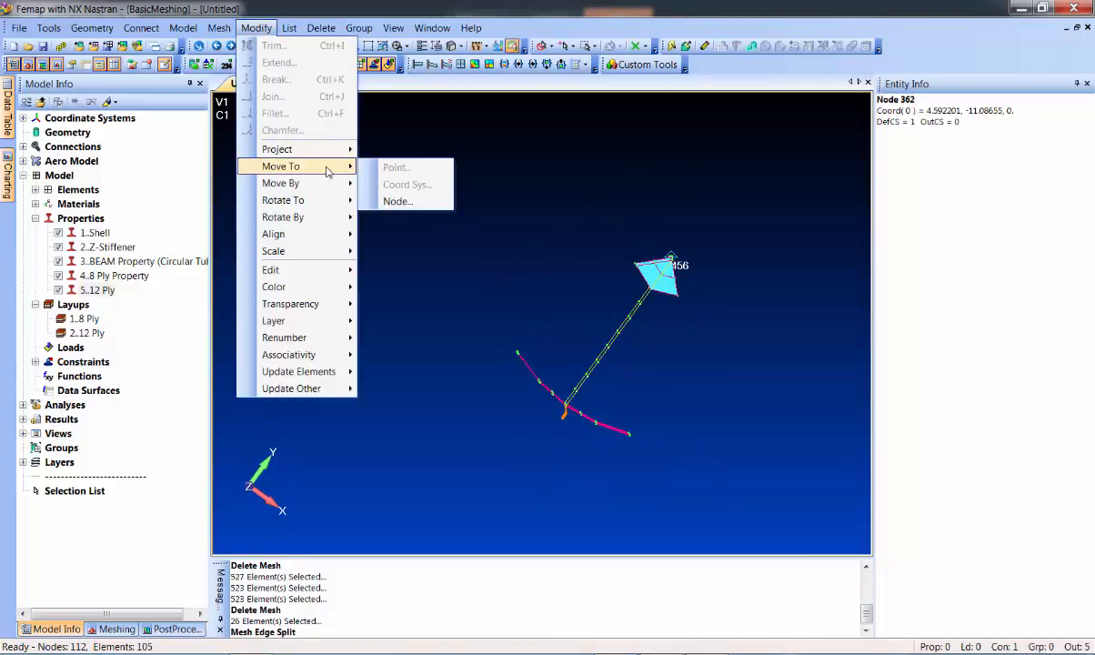
click(416, 200)
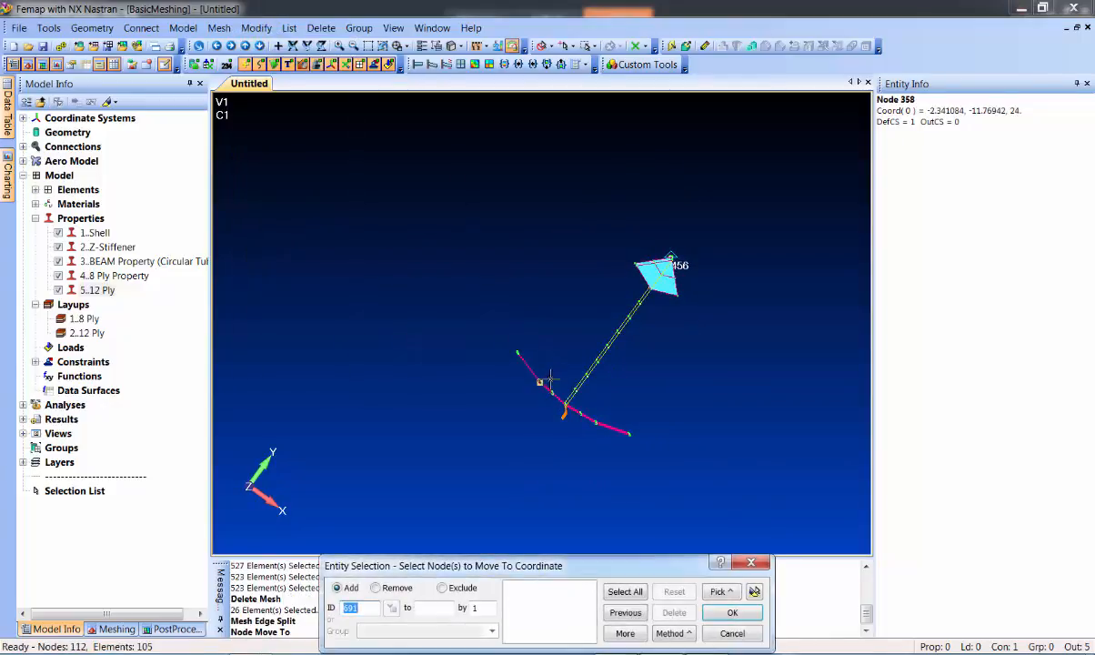
click(552, 392)
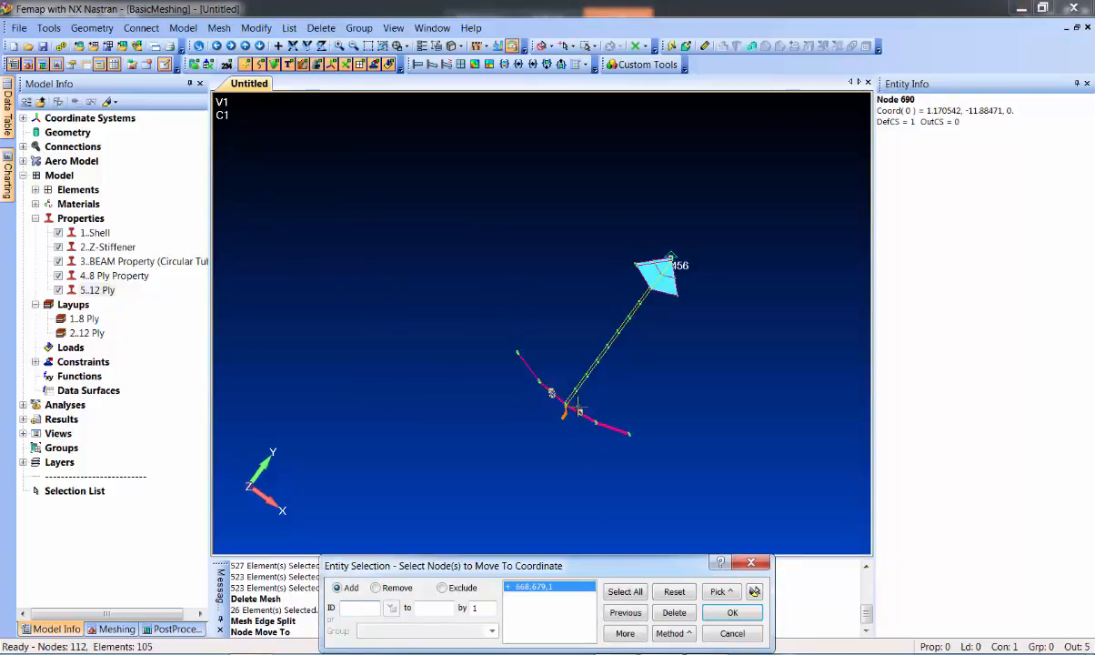
click(579, 415)
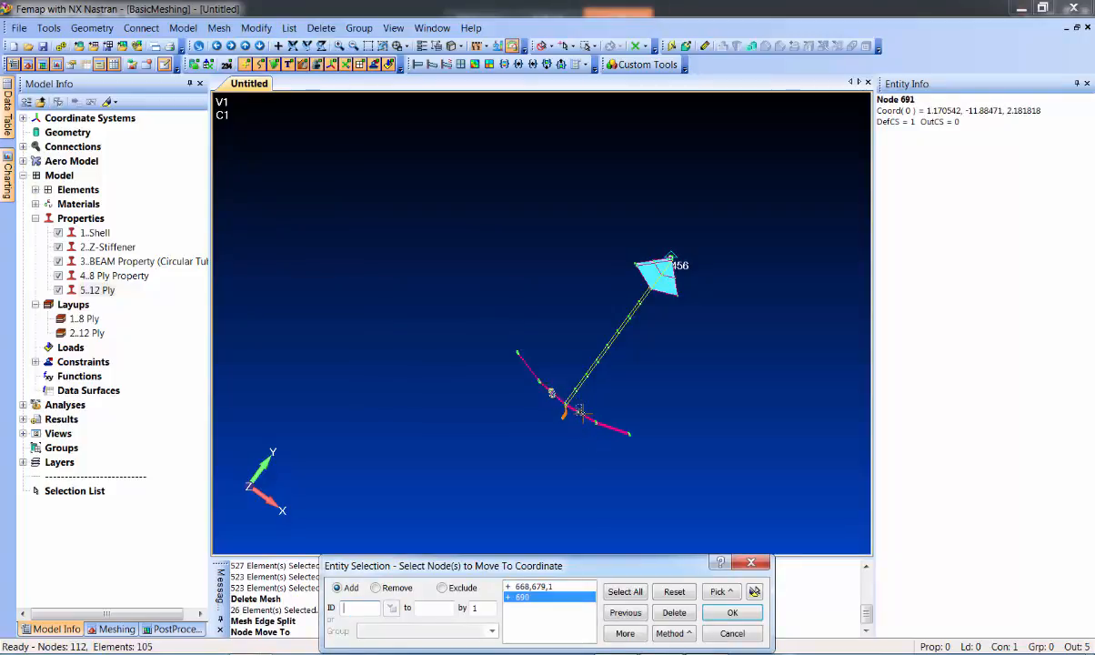
click(629, 433)
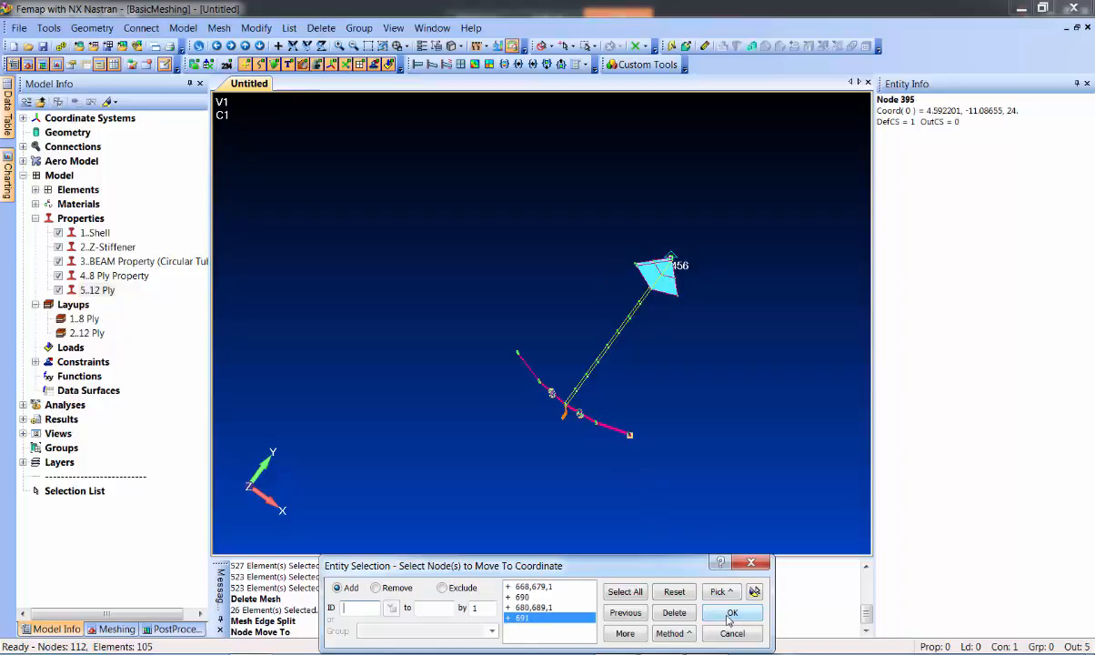
click(731, 614)
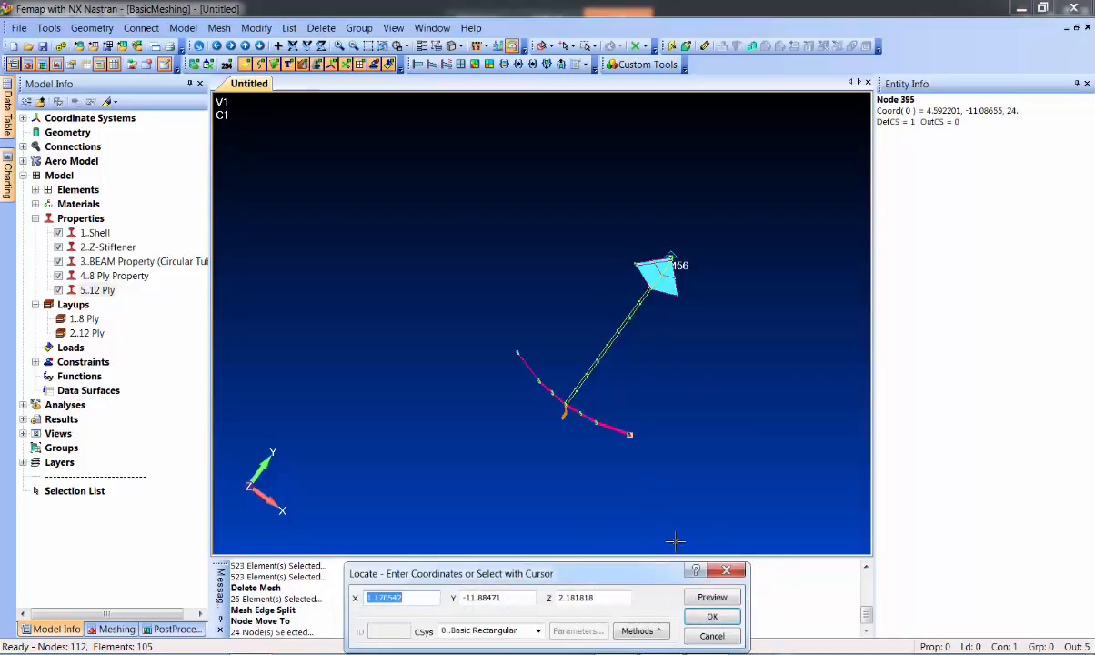
Step: Move the selected nodes onto the shell's radius in the Basic Cylindrical system, updating only the R coordinate
click(537, 630)
click(466, 642)
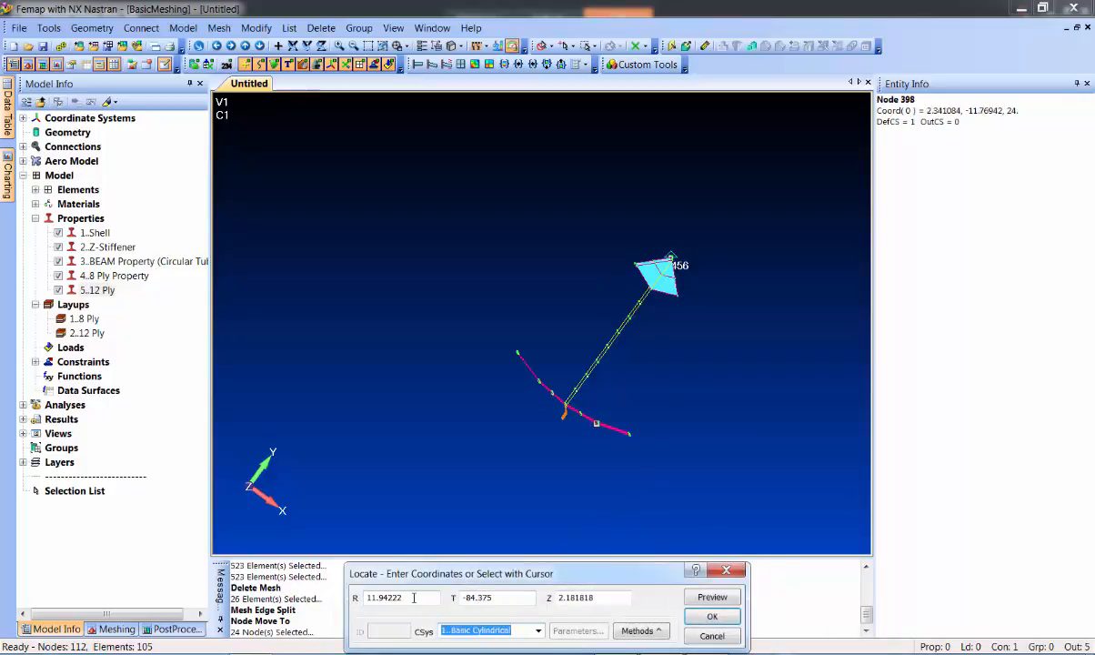
click(414, 598)
key(Return)
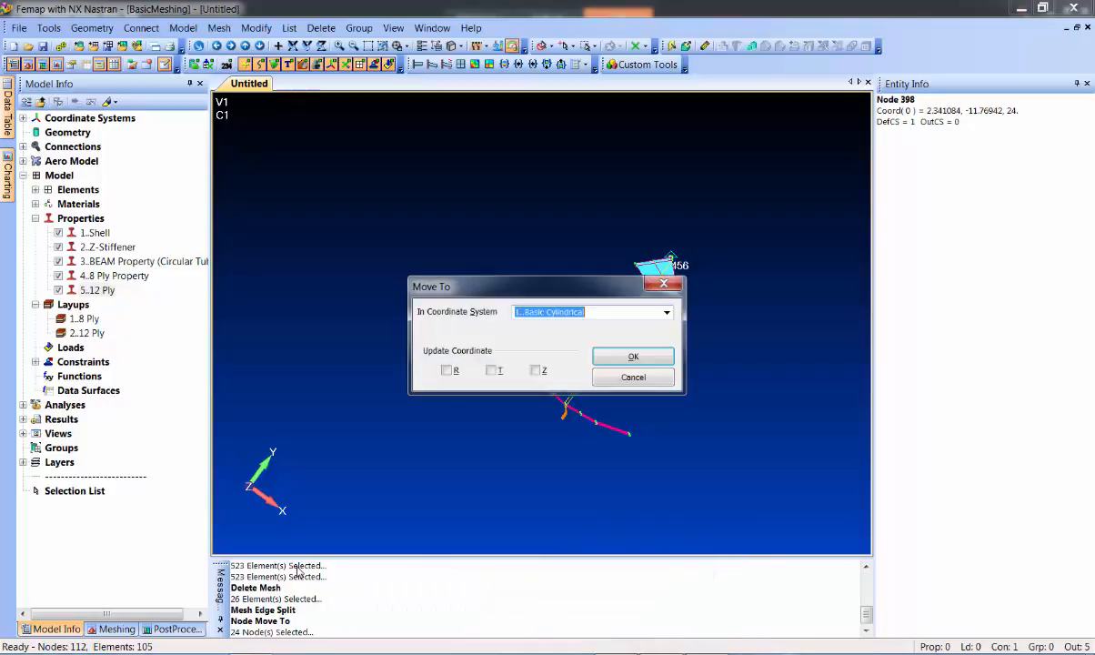
click(446, 370)
click(633, 356)
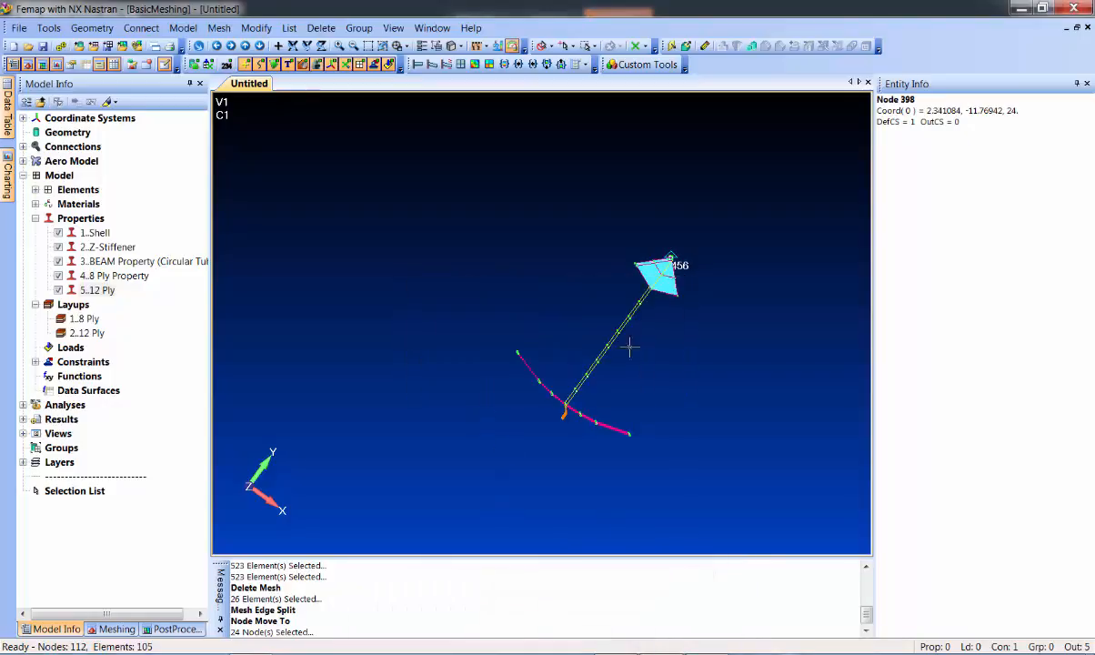
Step: Hide the elements that use the Z-Stiffener and circular tube BEAM properties
middle_drag(624, 430, 637, 135)
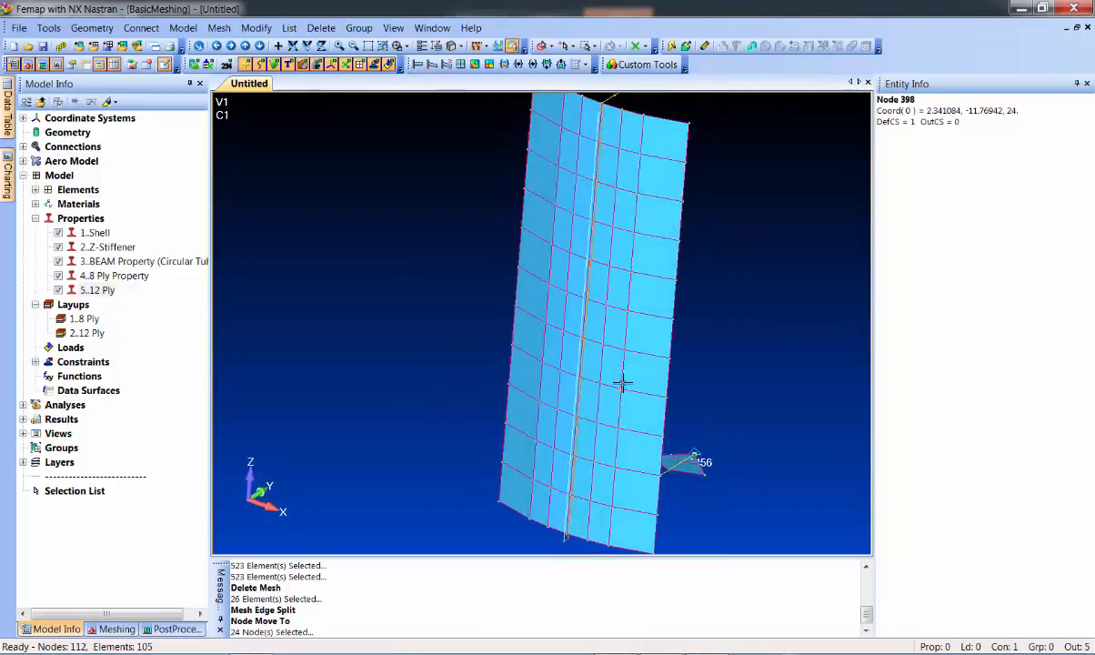
middle_drag(575, 198, 618, 237)
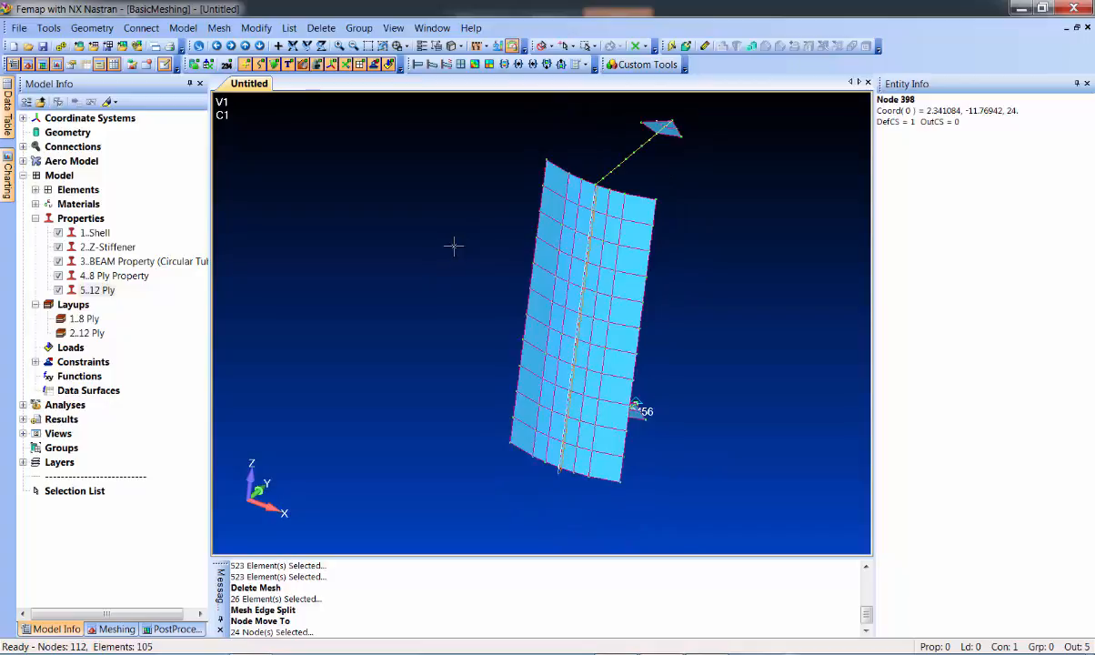
click(58, 246)
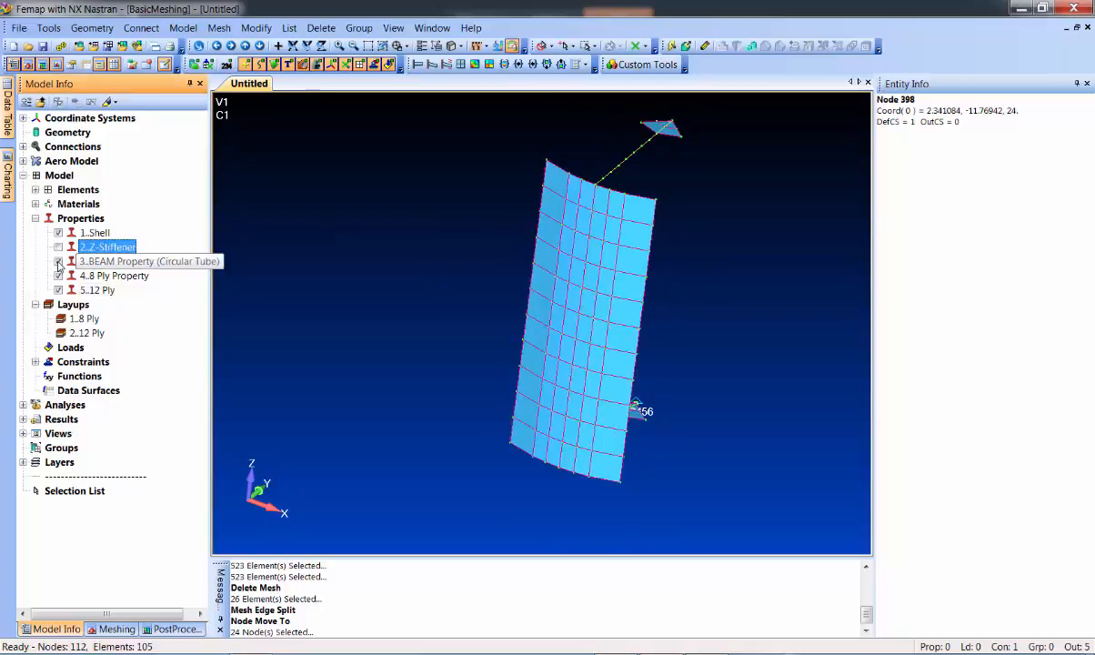
click(58, 261)
Step: Update the element type of the two narrow shell columns along the stiffener line, assigning them the 12 Ply property
middle_drag(442, 255, 438, 312)
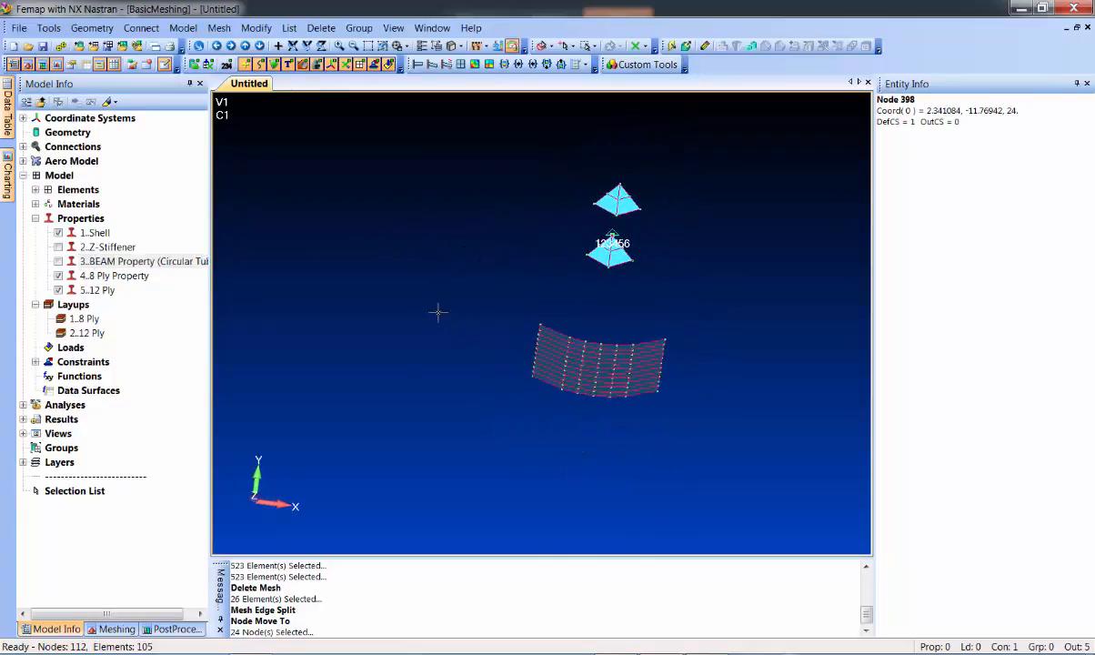
click(256, 28)
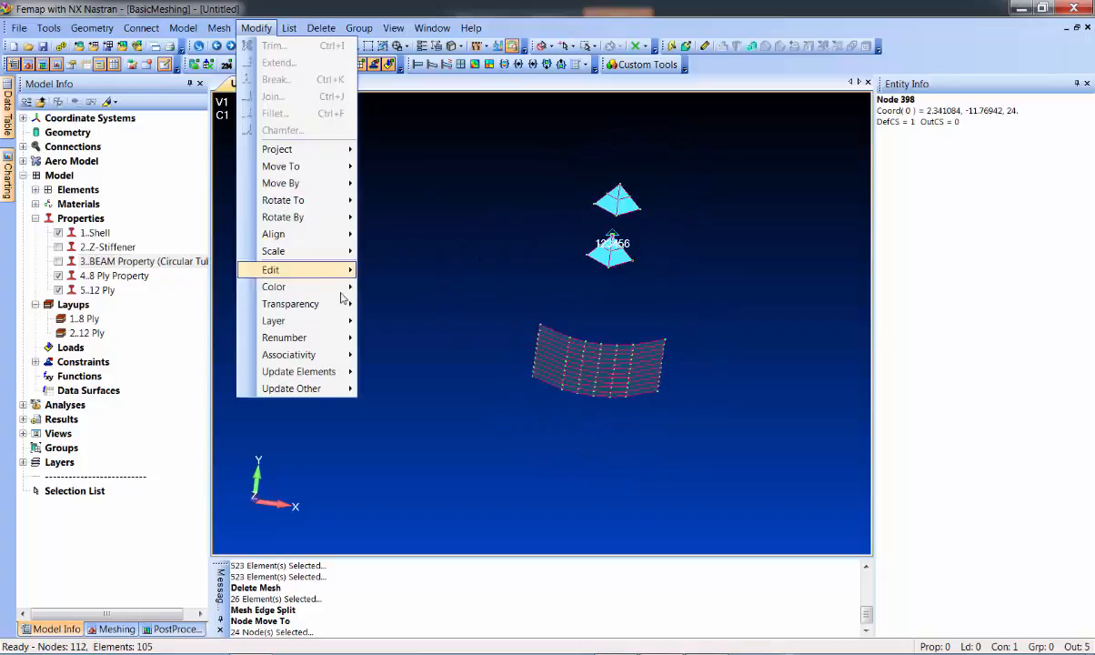
mouse_move(333, 373)
click(395, 315)
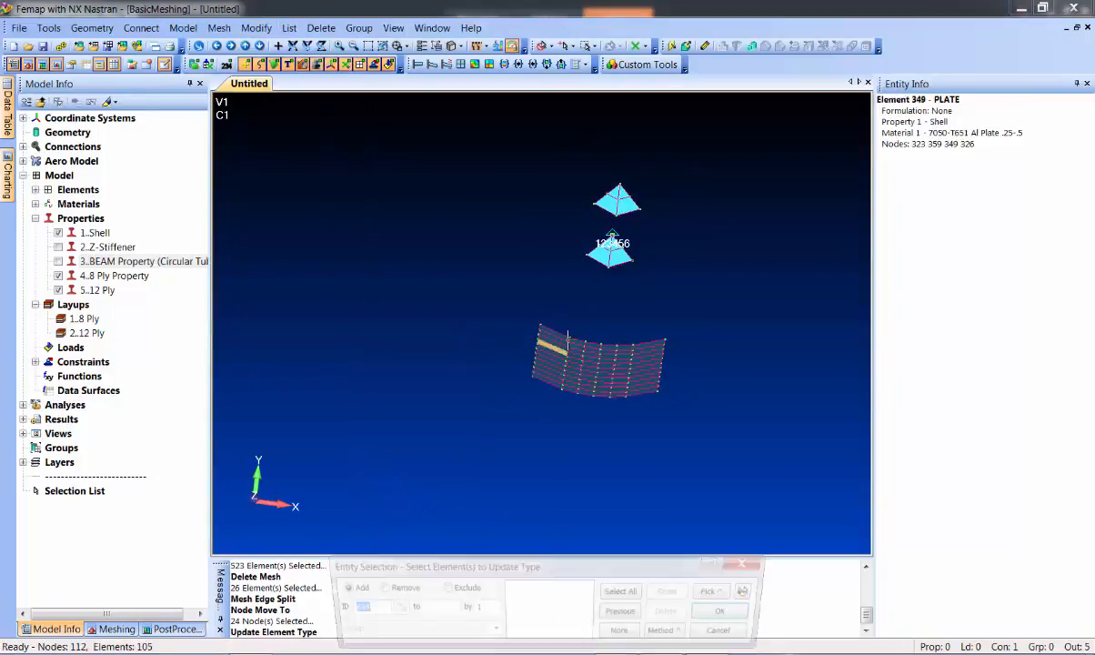
drag(589, 335, 592, 401)
click(597, 401)
middle_drag(723, 501, 656, 364)
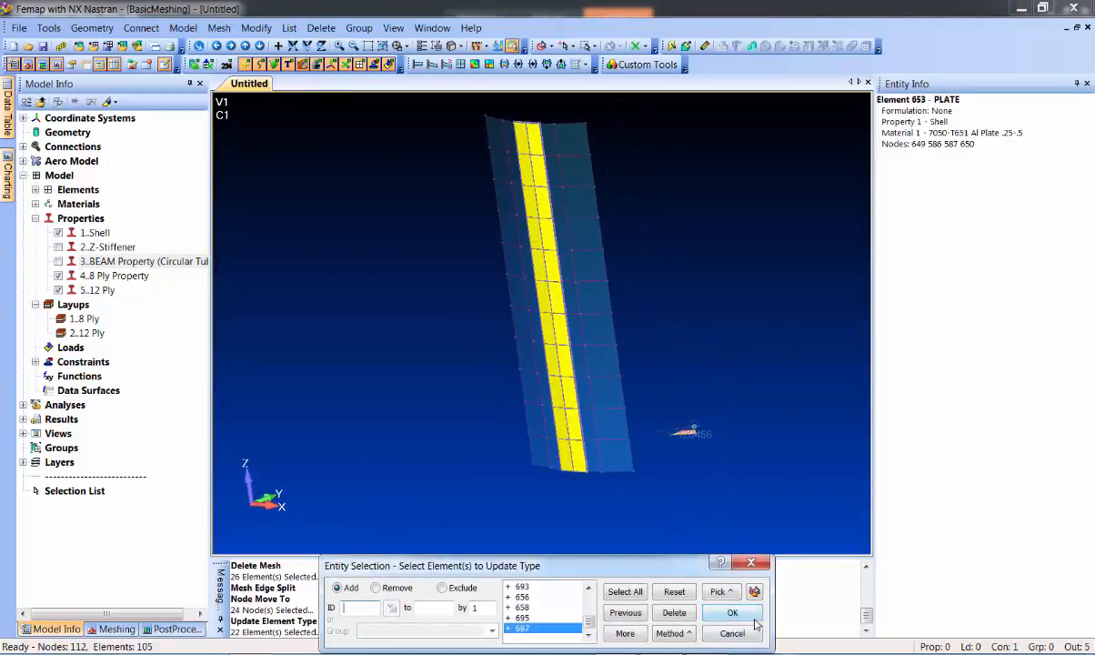
click(732, 612)
click(455, 587)
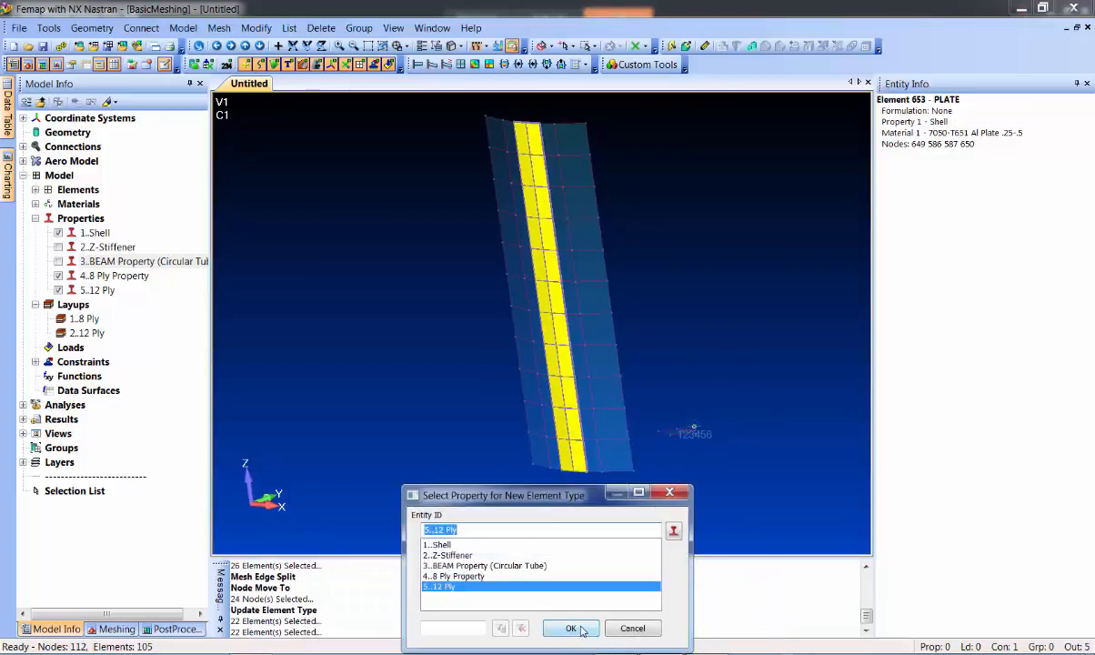
click(571, 629)
Step: Update the element type of the remaining shell columns on both sides of the 12 Ply strip, assigning them the 8 Ply Property
right_click(380, 189)
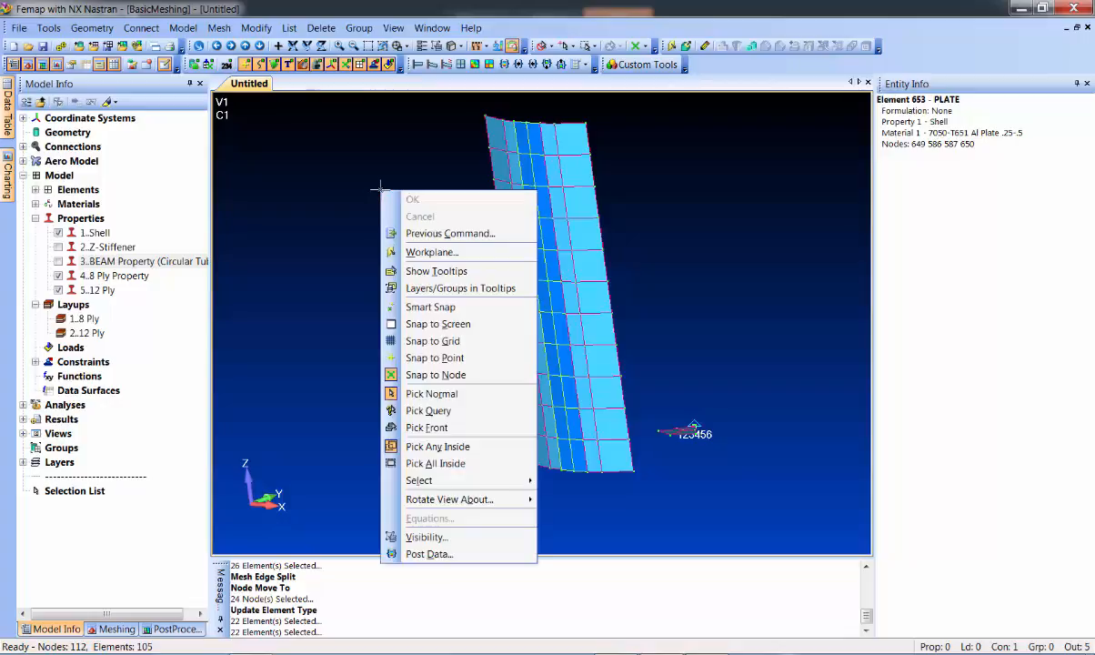
click(408, 229)
middle_drag(579, 106, 623, 283)
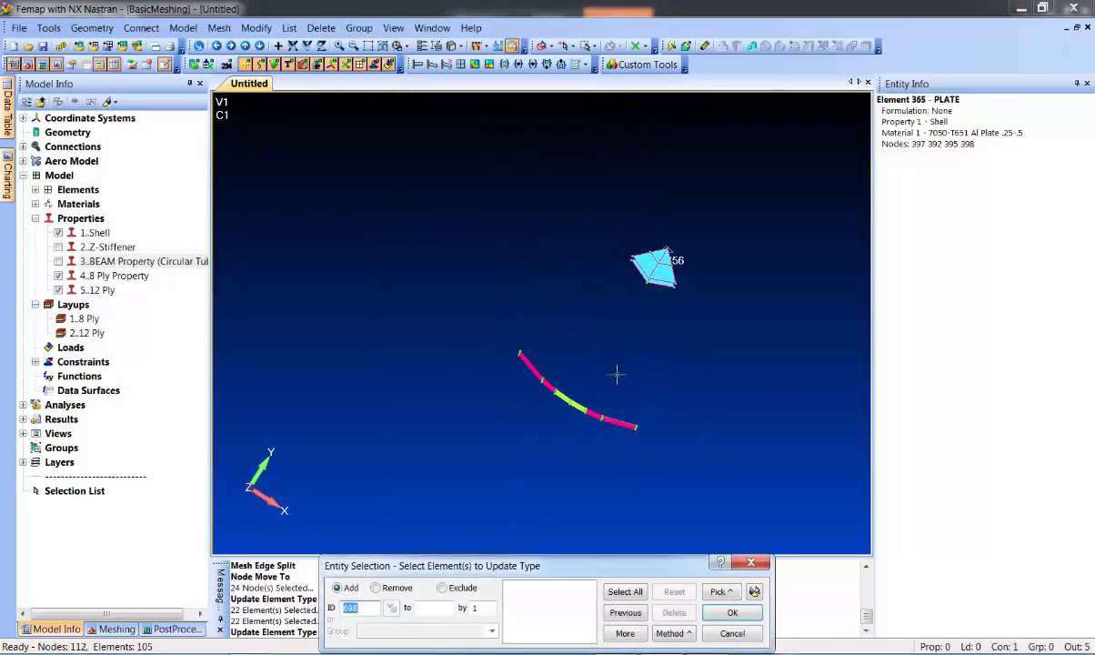
drag(618, 424, 653, 443)
drag(498, 324, 548, 416)
click(712, 605)
click(446, 574)
click(572, 628)
middle_drag(521, 501, 514, 374)
scroll(514, 375, down, 1)
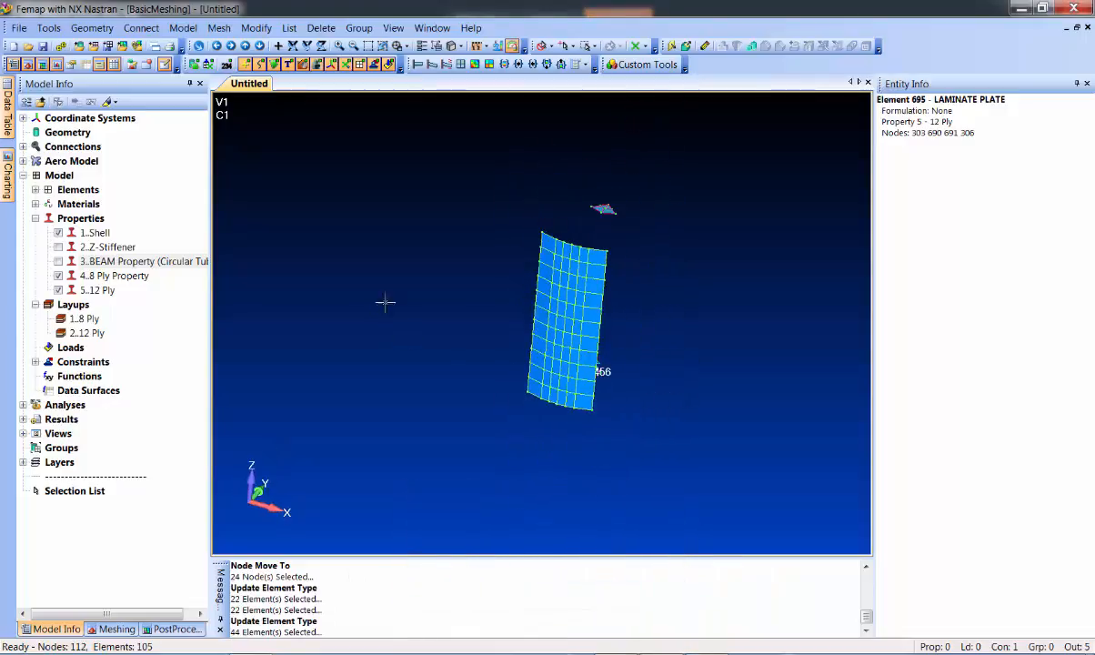
ctrl+middle_drag(396, 284, 340, 324)
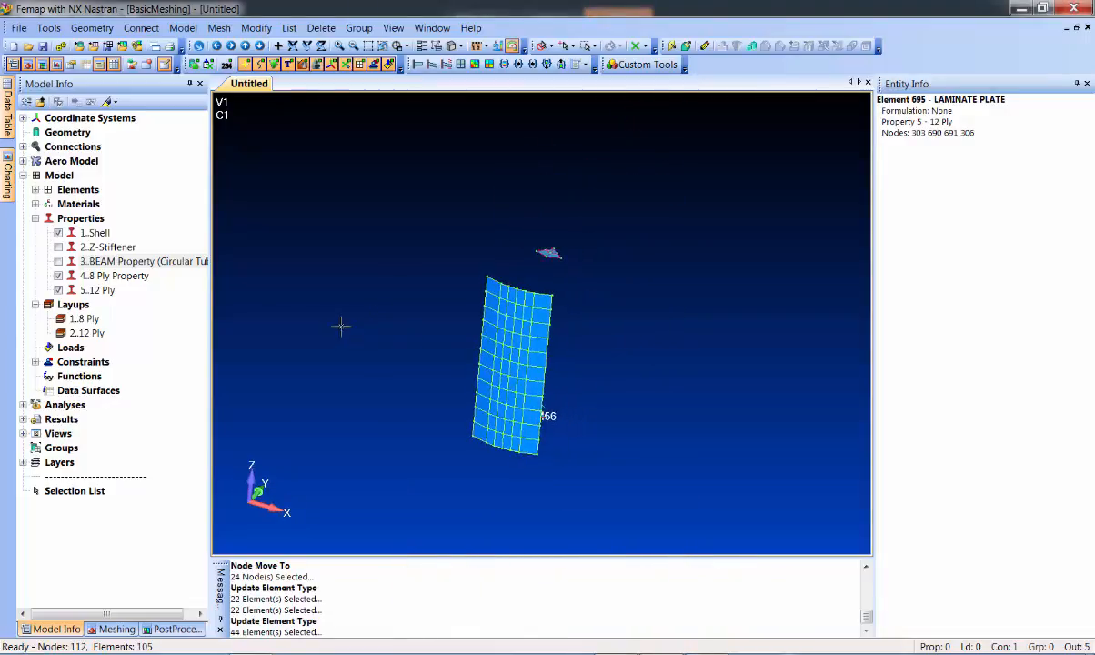
Step: Color the 8 Ply Property red and the 12 Ply property magenta
right_click(137, 275)
click(159, 383)
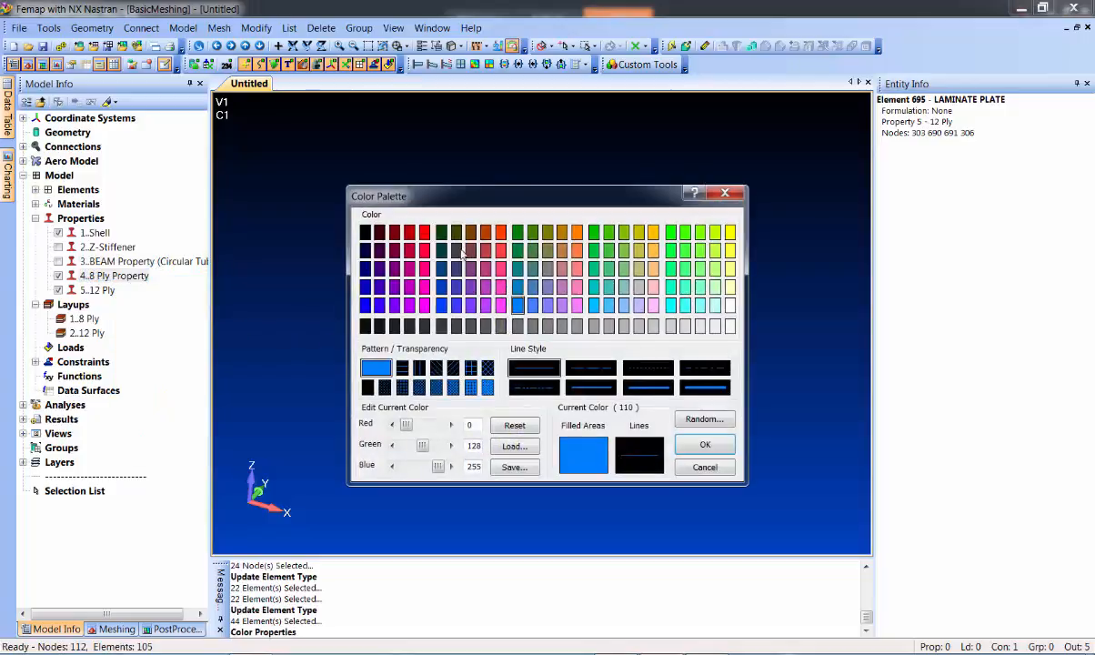
double_click(500, 248)
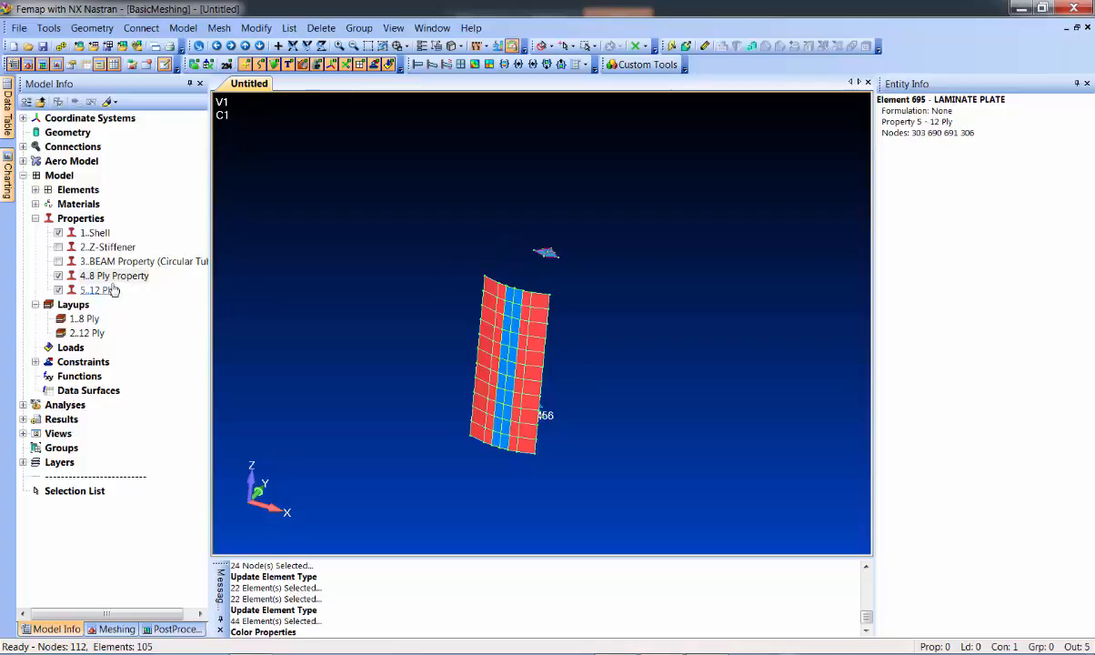
click(98, 290)
right_click(104, 293)
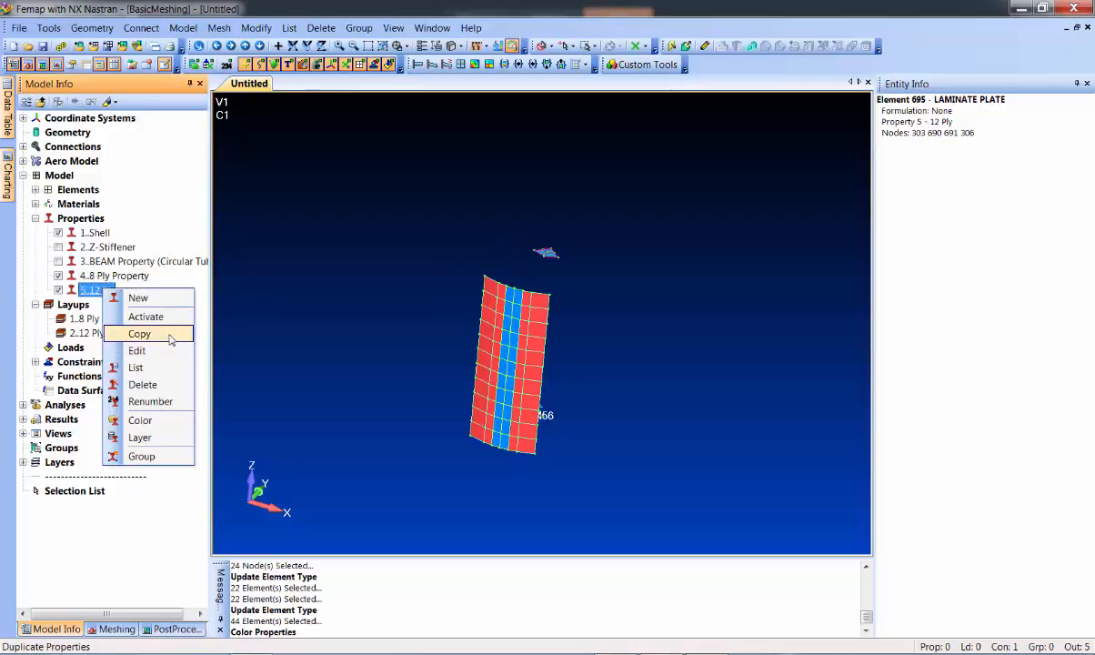
click(165, 422)
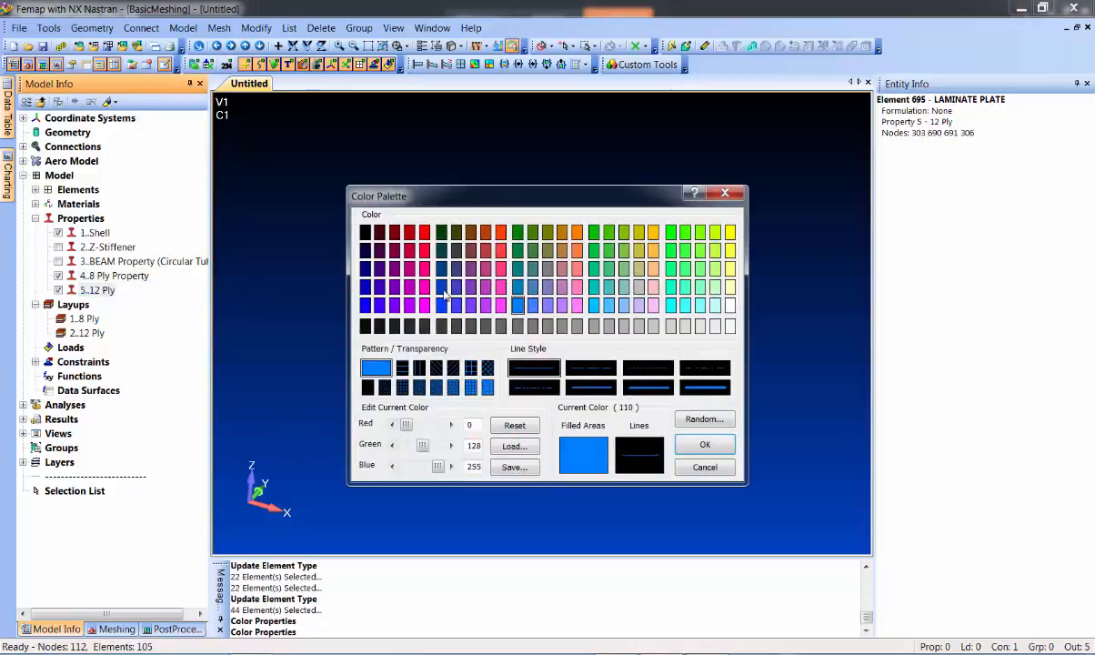
double_click(425, 287)
Step: Show the elements that use the Z-Stiffener and circular tube BEAM properties again
middle_drag(352, 295, 322, 280)
click(59, 261)
middle_drag(631, 312, 665, 292)
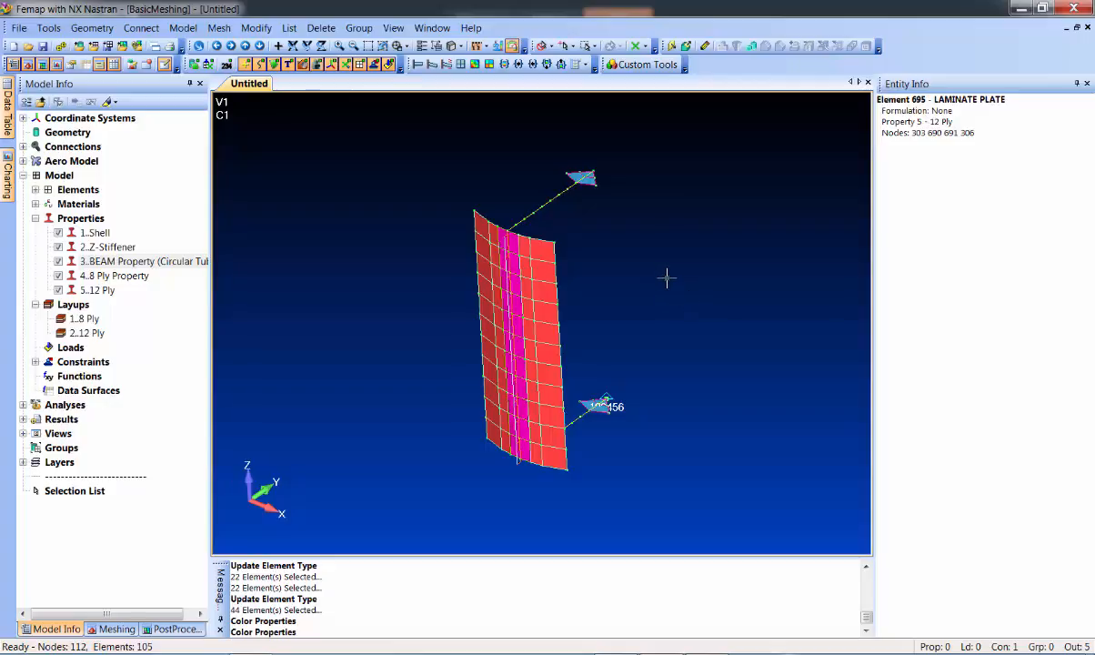
Step: Start a rotated copy of all elements with 7 repetitions, matching the original properties, color and layer
click(183, 27)
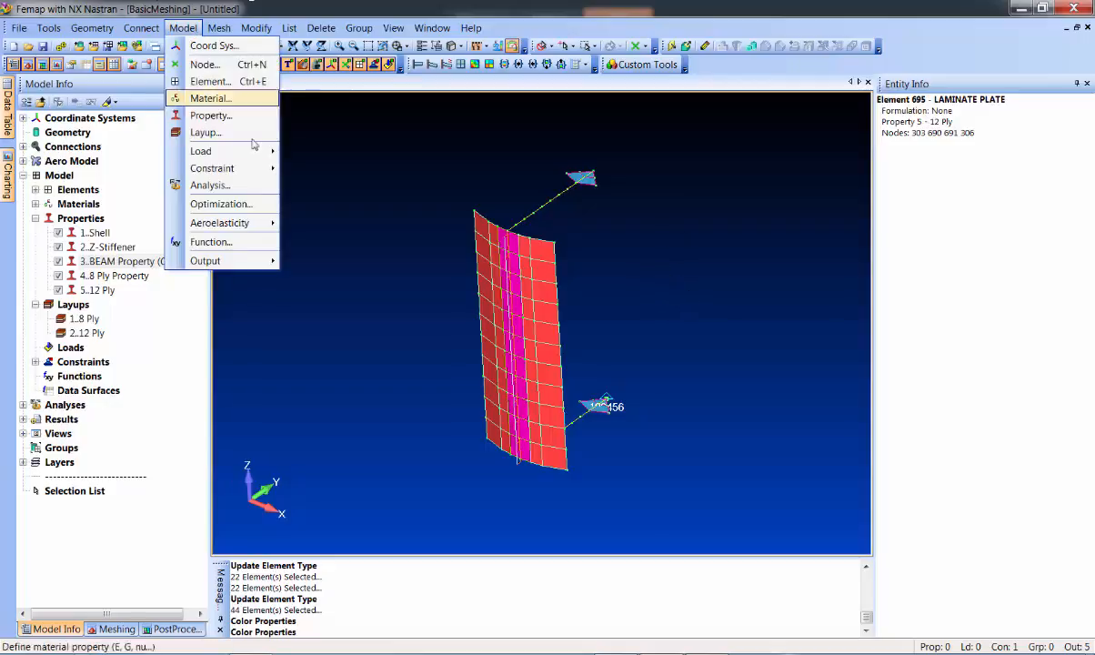
mouse_move(218, 27)
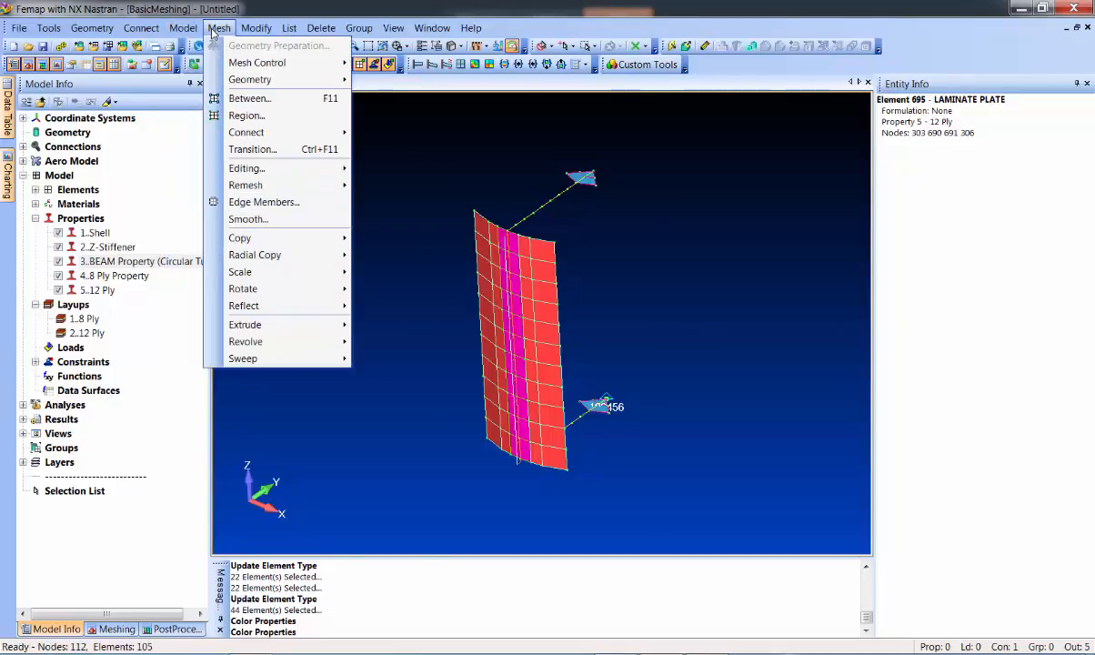
mouse_move(296, 291)
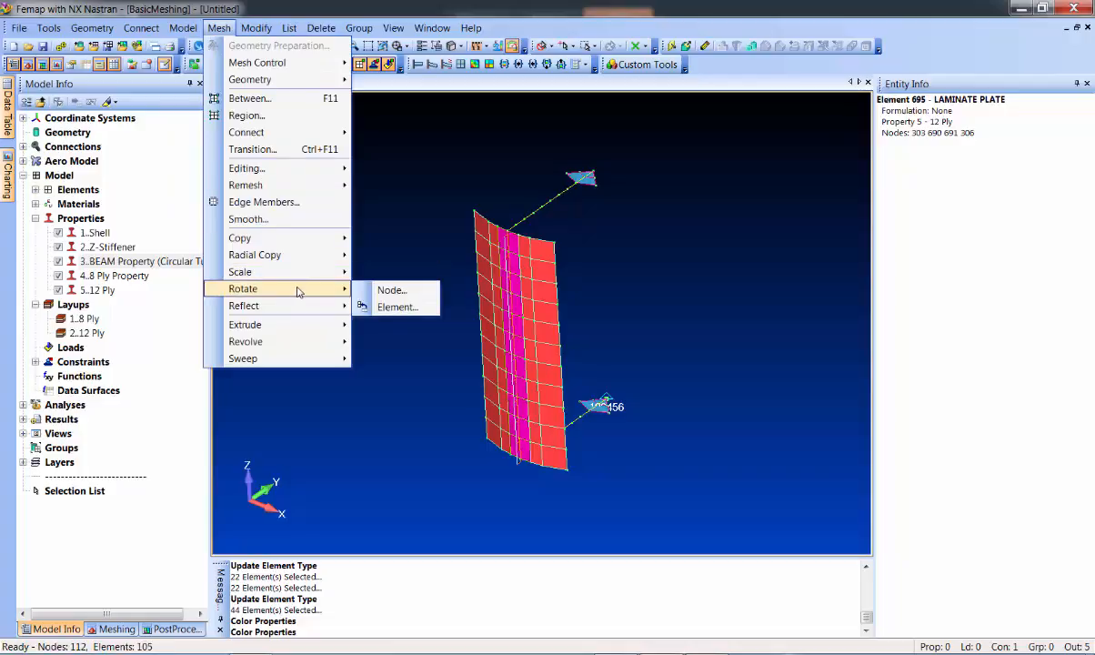
click(390, 307)
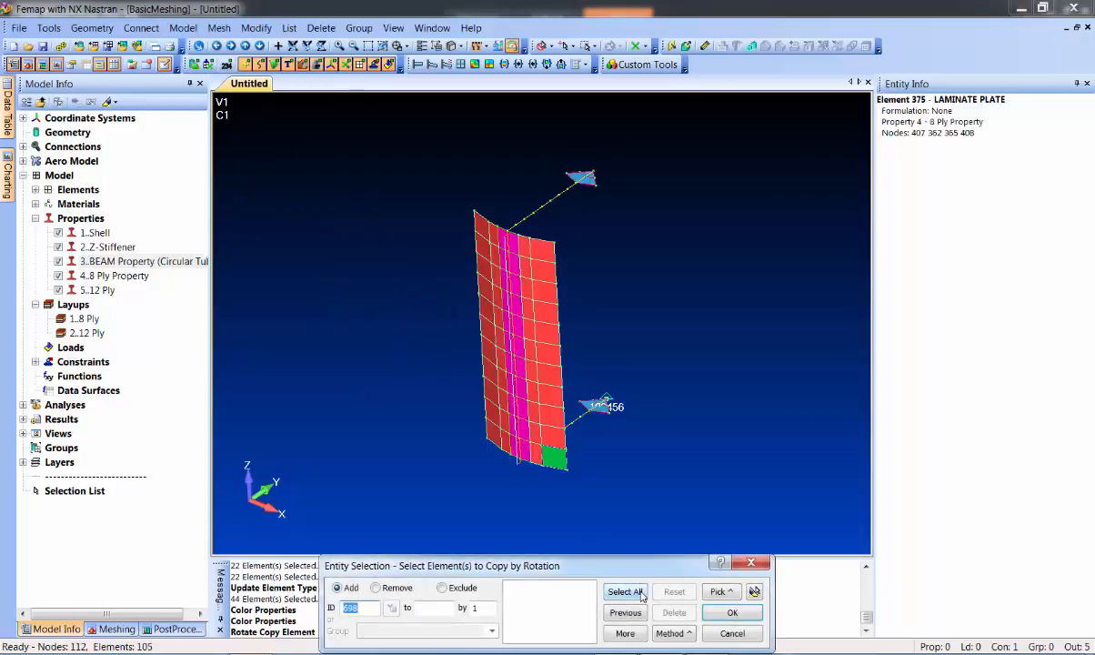
click(624, 591)
click(732, 614)
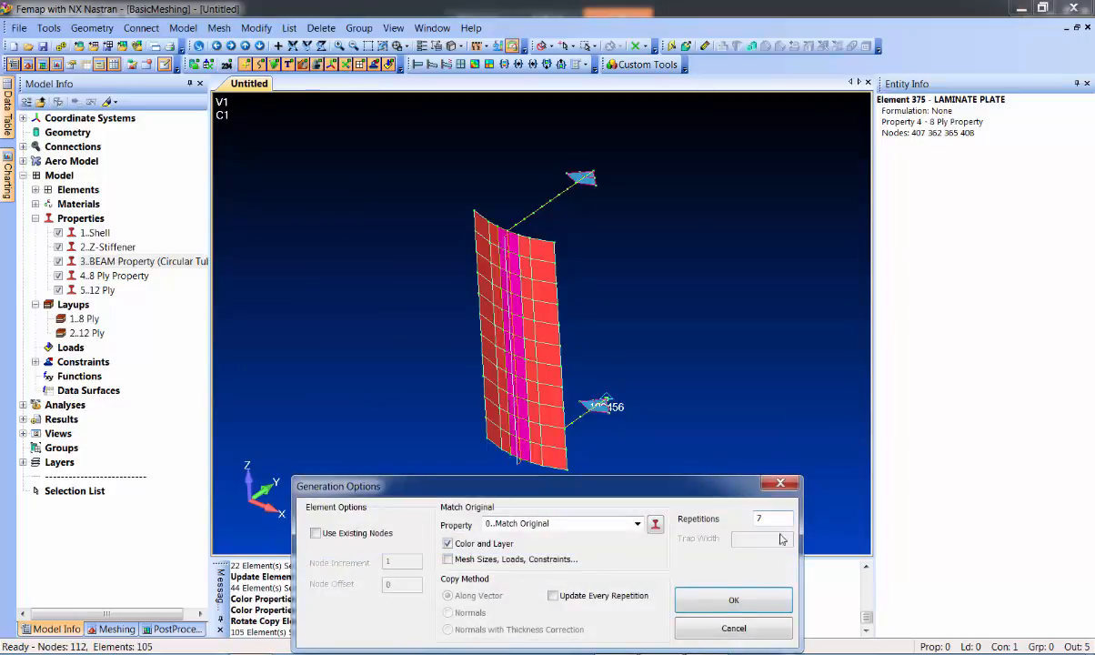
click(732, 599)
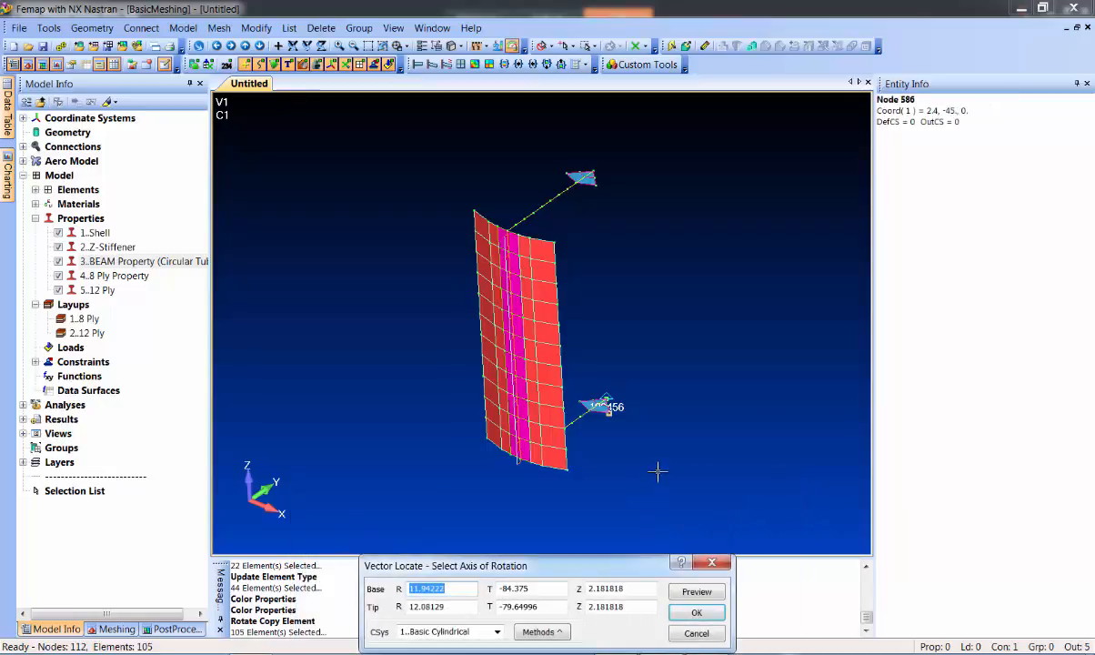
Step: Define the rotation axis from 0,0,0 to 0,0,1 in the Basic Rectangular system and rotate each copy by 45 degrees
click(448, 631)
click(454, 644)
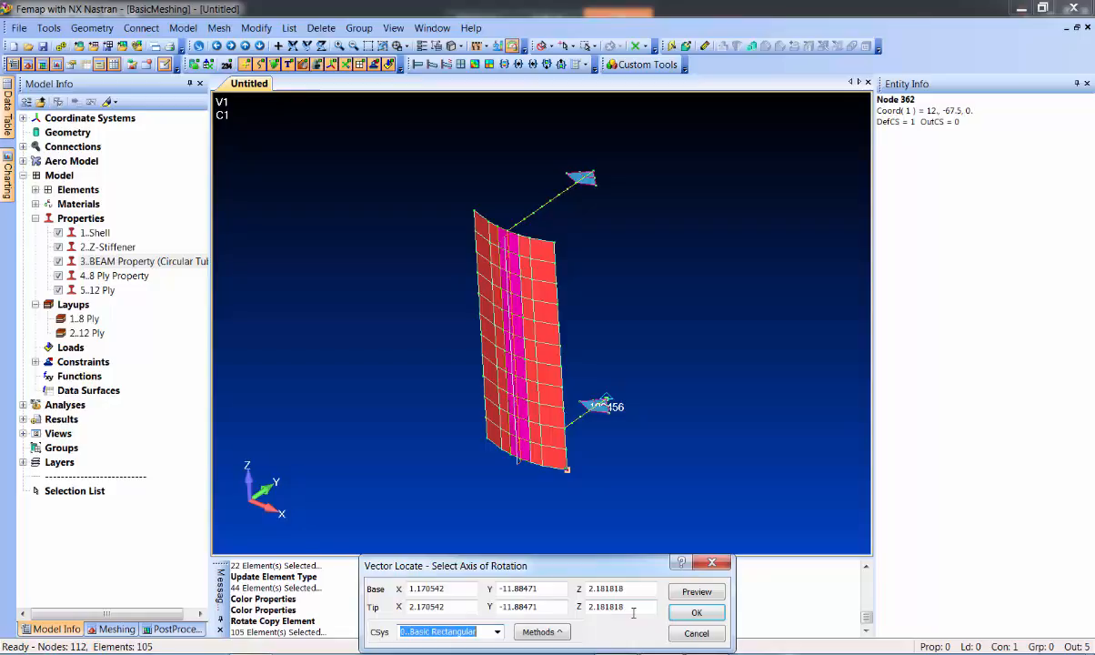
key(shift+Tab)
key(shift+Tab)
key(shift+Tab)
key(shift+Tab)
key(shift+Tab)
key(shift+Tab)
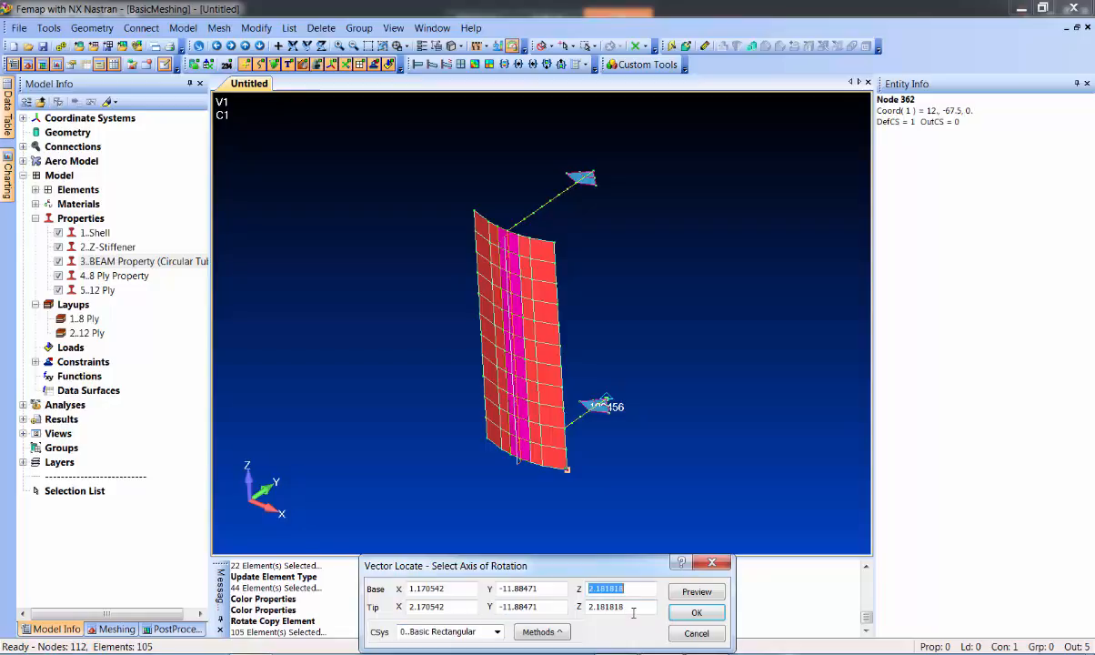
text(0)
key(Tab)
text(0)
key(Tab)
text(0)
key(Tab)
text(0)
key(Tab)
key(0)
key(Tab)
text(1)
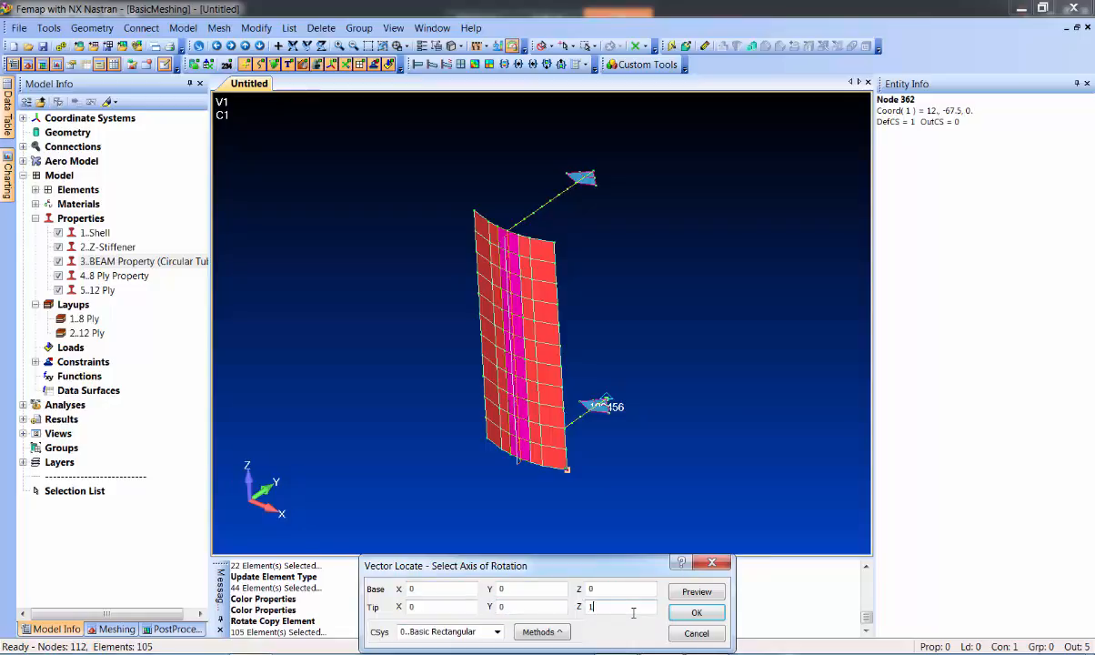
key(Return)
text(45)
click(634, 612)
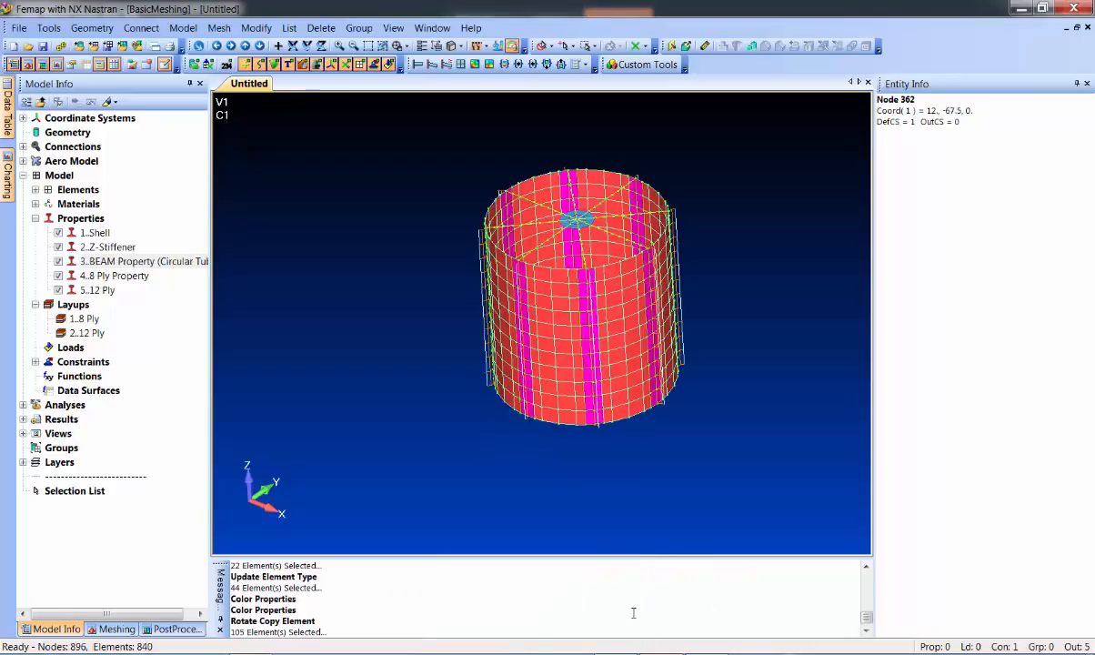
Step: Check all nodes for coincidence, preview the coincident pairs and merge them
ctrl+middle_drag(482, 262, 431, 293)
scroll(452, 293, up, 3)
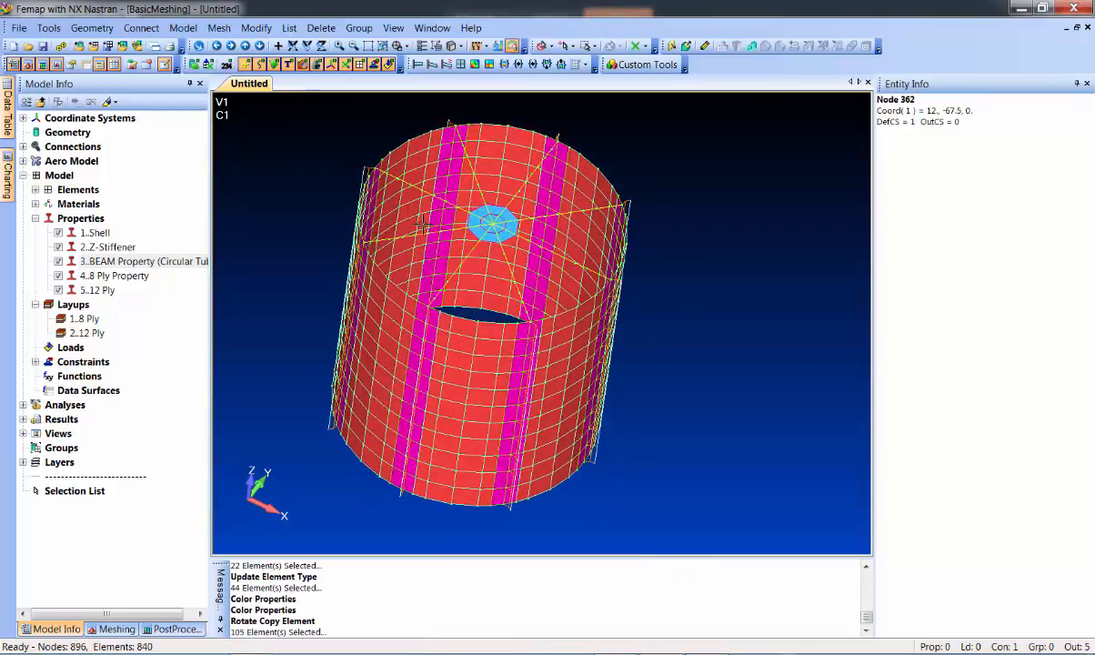
click(49, 28)
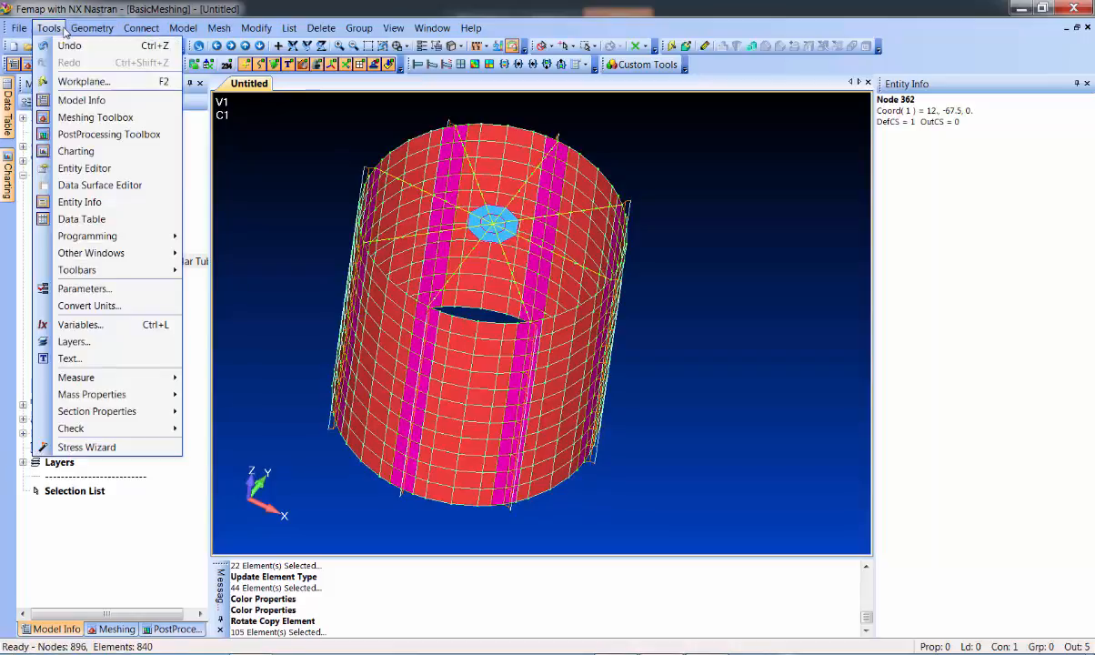
mouse_move(150, 426)
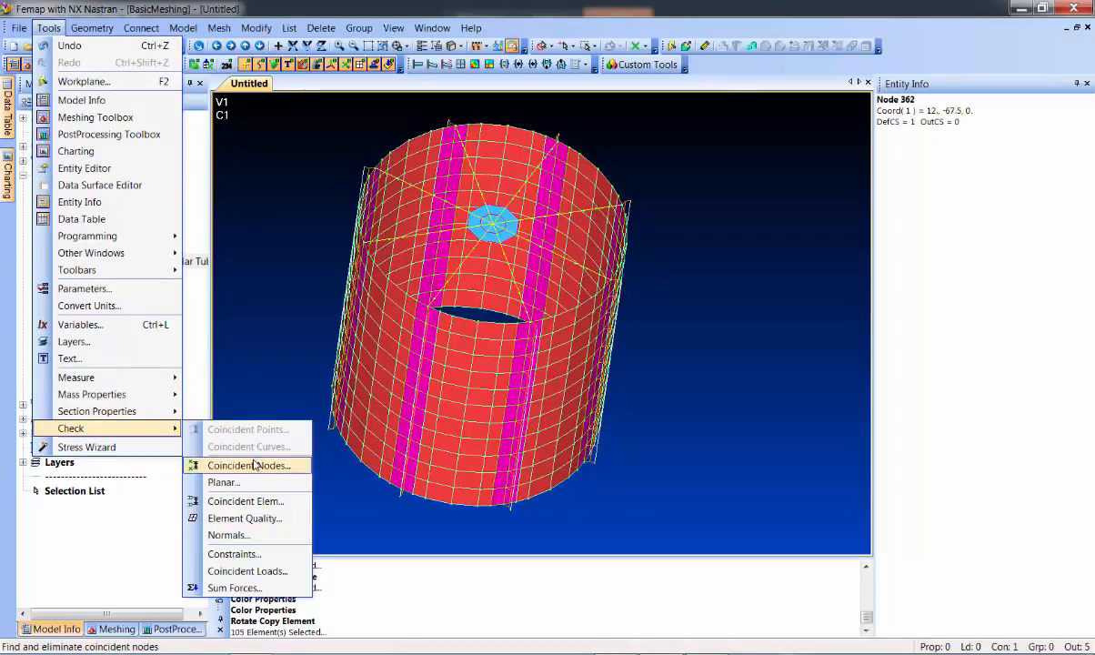
click(255, 463)
click(625, 592)
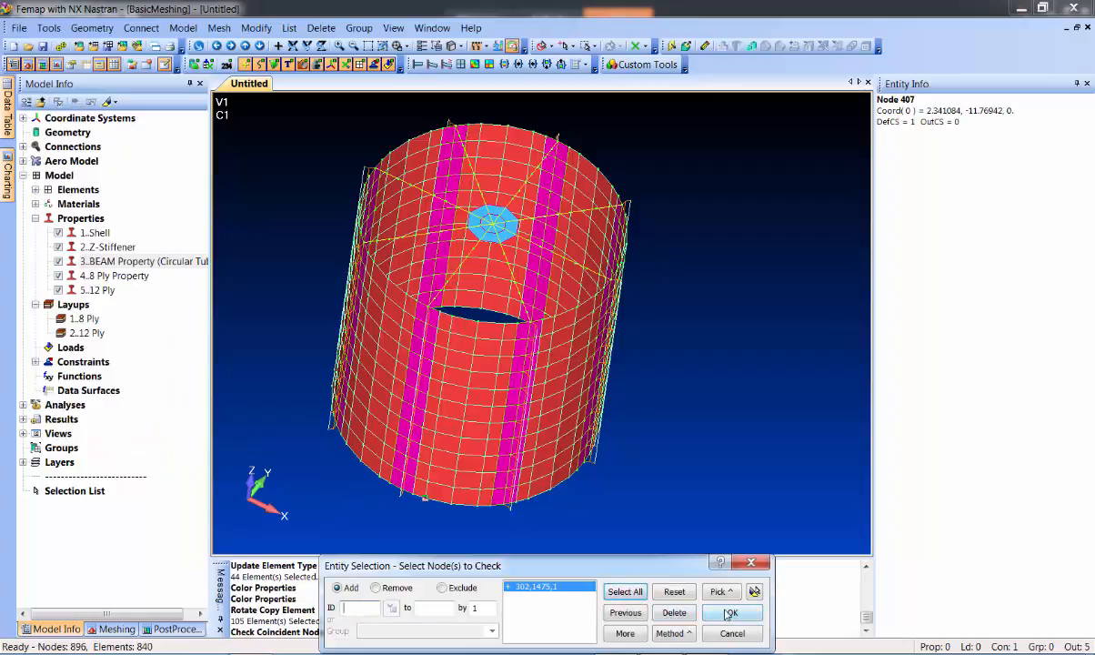
key(Return)
click(427, 406)
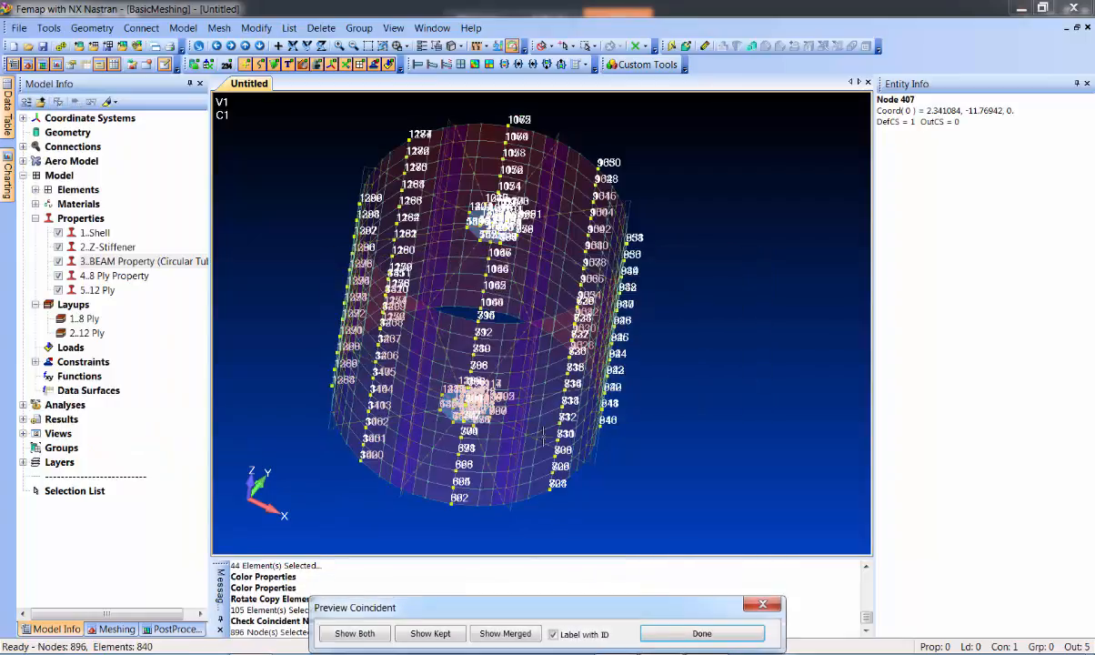
click(648, 634)
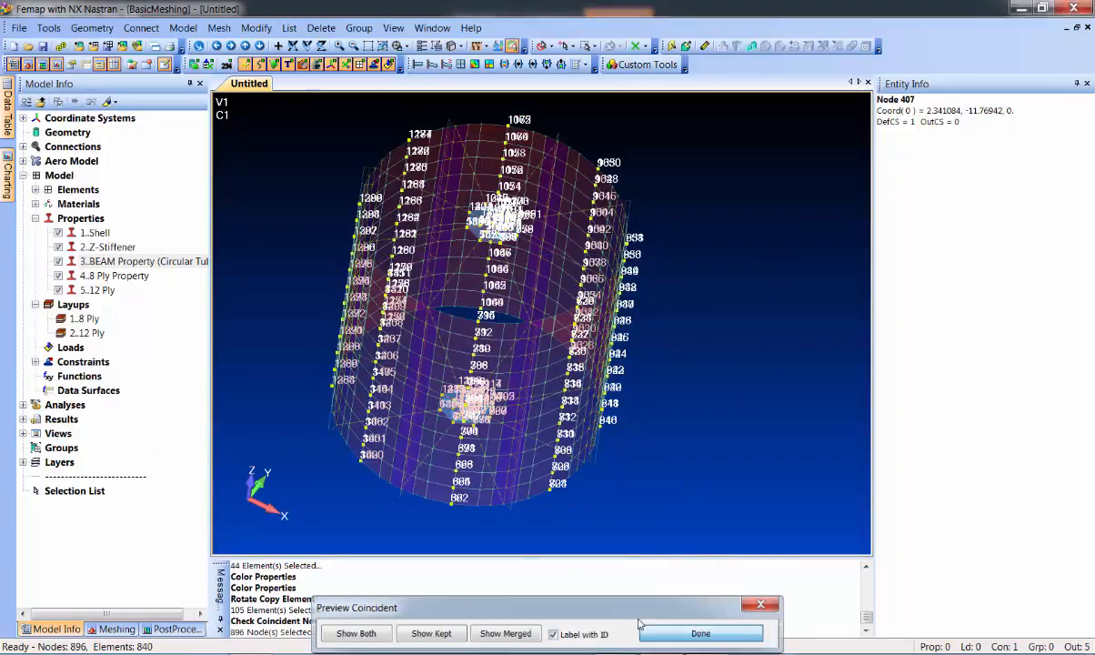
click(573, 393)
ctrl+middle_drag(423, 311, 568, 312)
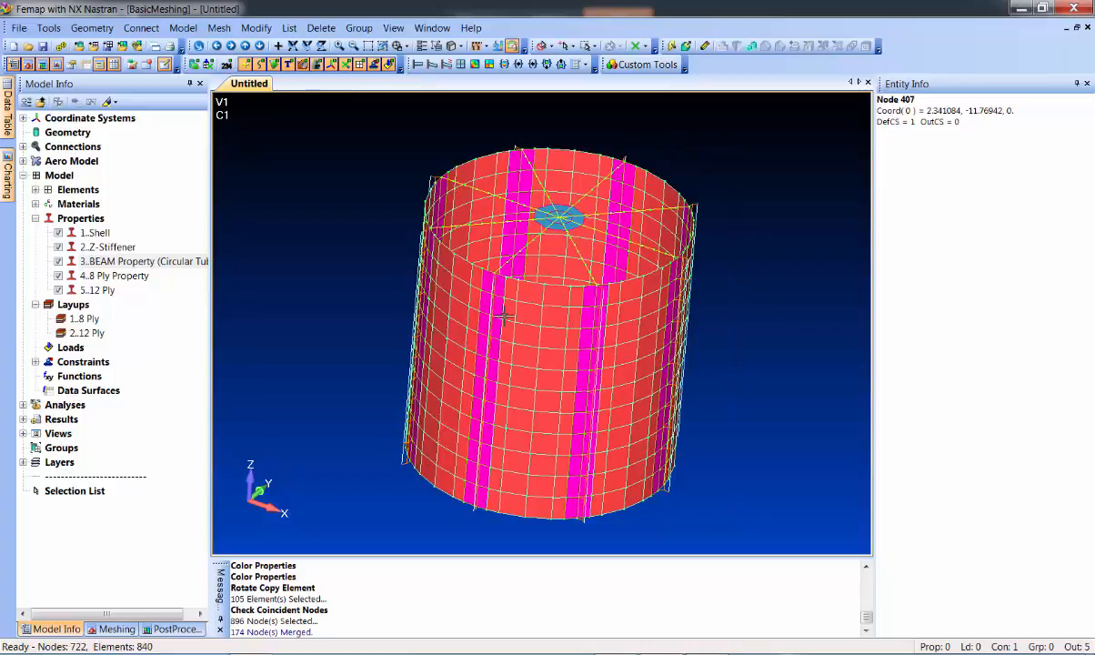
Step: Remove the existing modal results and their analysis study without preserving undo
click(24, 419)
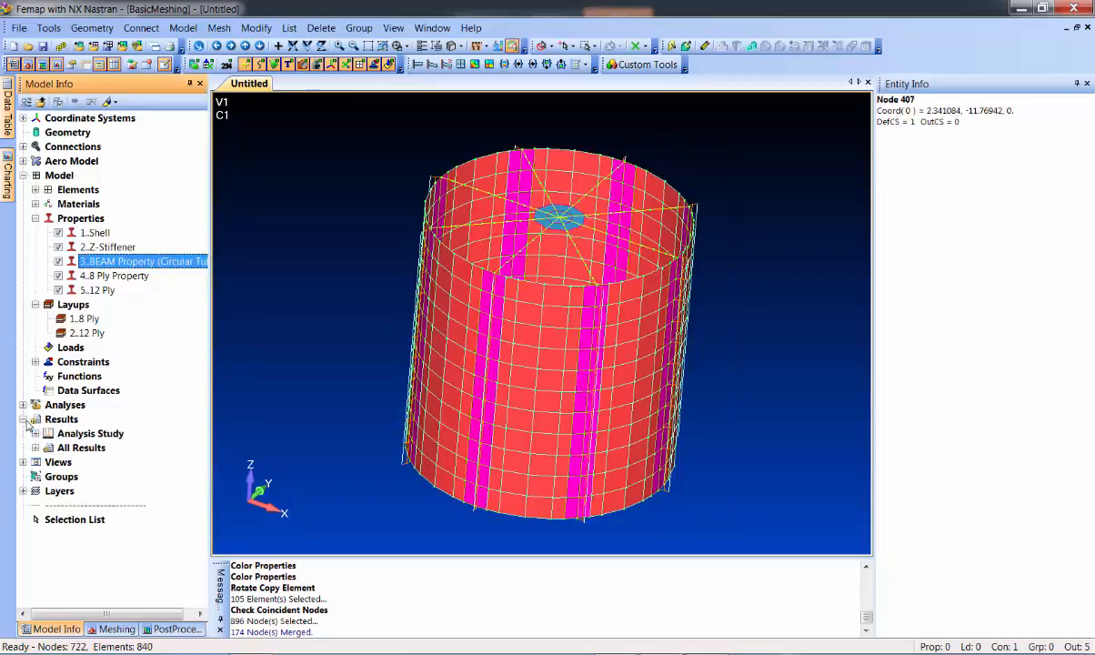
click(34, 434)
click(49, 449)
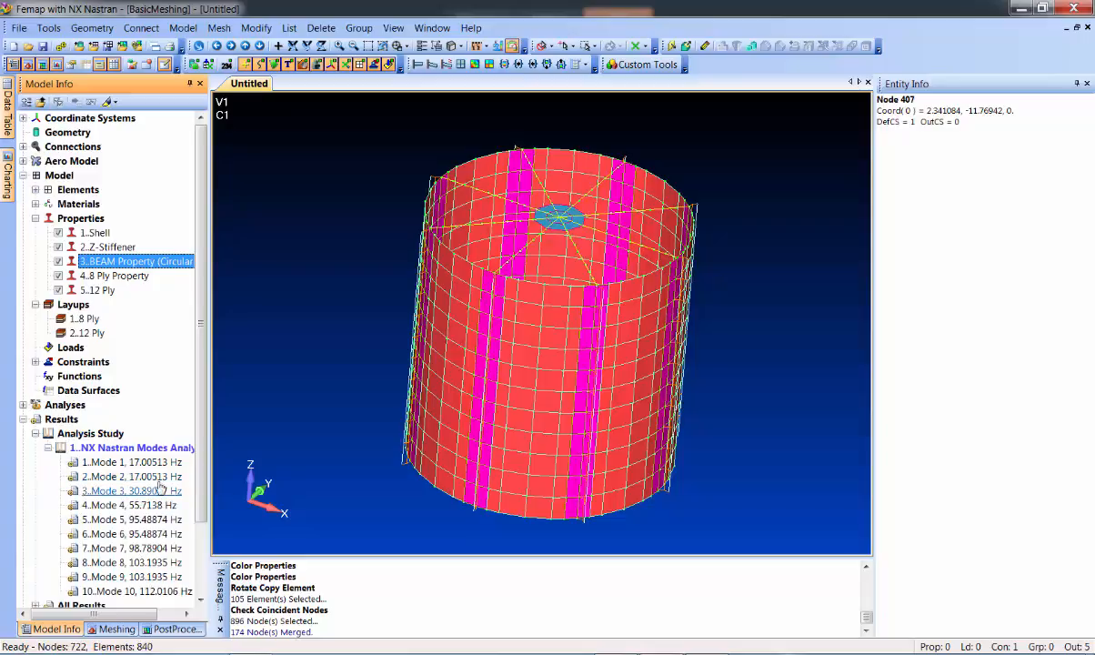
right_click(80, 433)
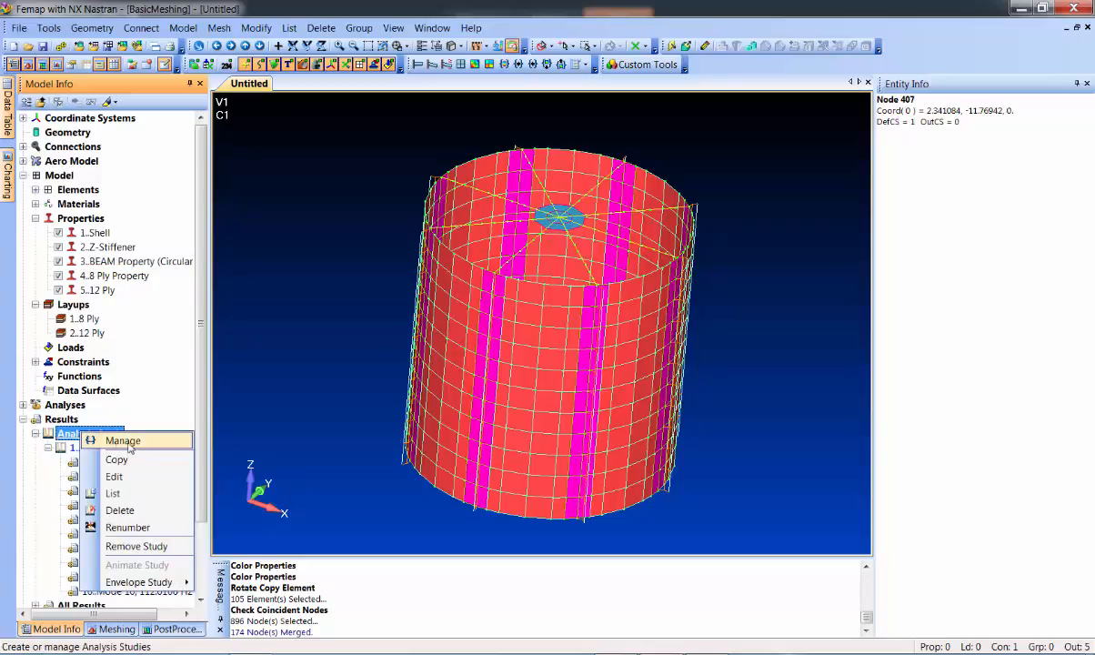
right_click(60, 419)
click(98, 445)
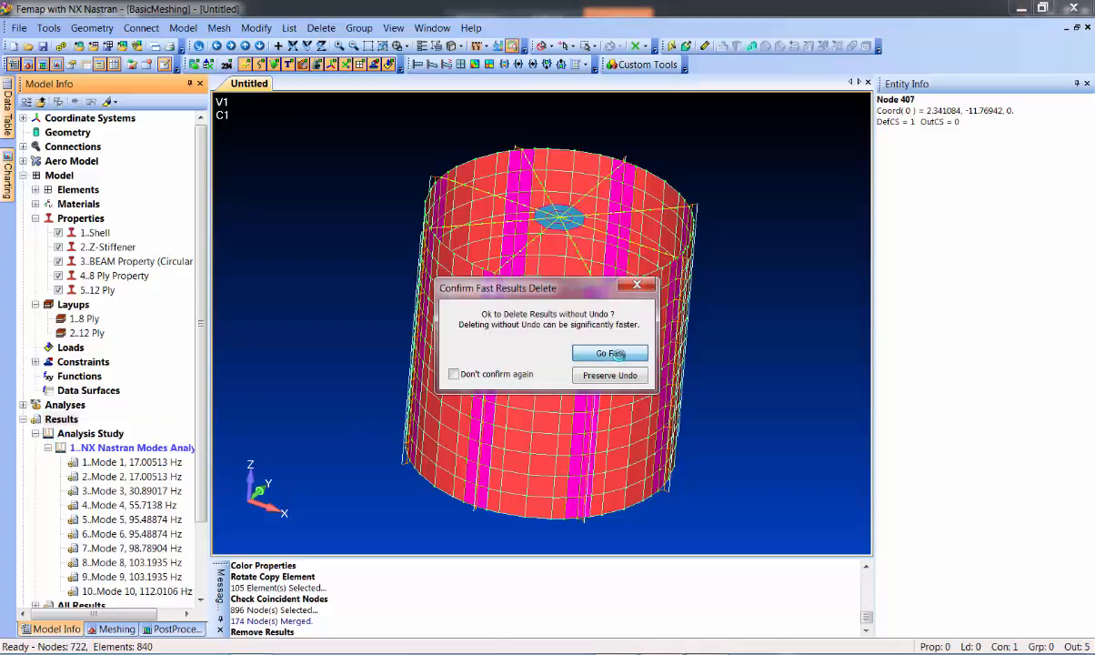
click(620, 353)
Step: Preview the Nastran input file for the NX Nastran Modes Analysis Set
middle_drag(517, 298, 468, 211)
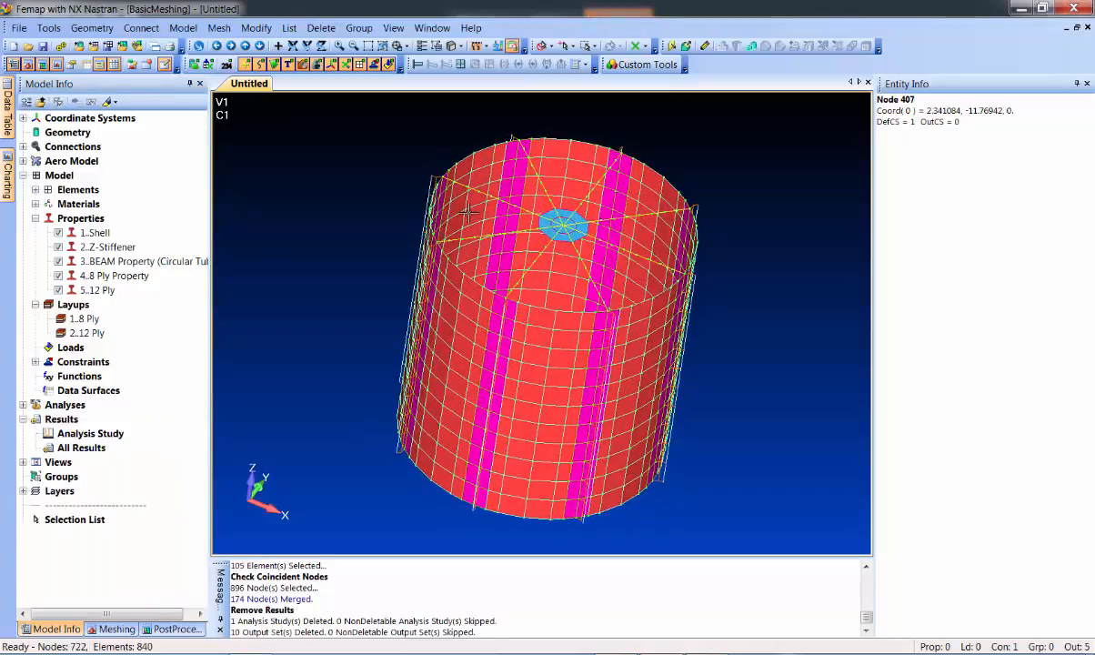
click(183, 27)
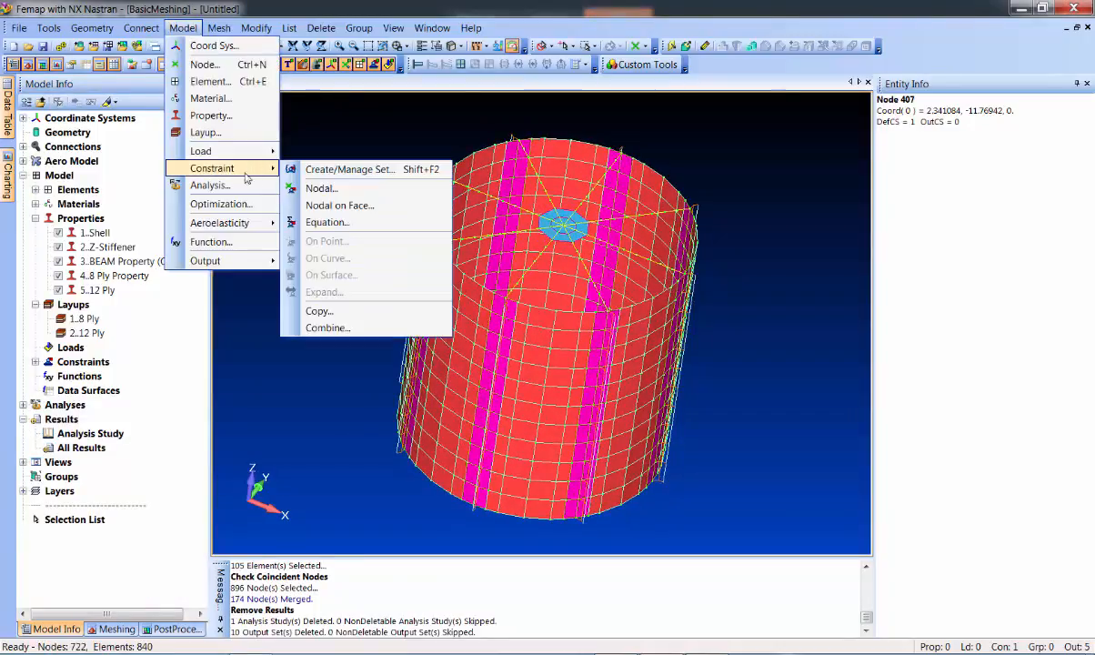
click(241, 183)
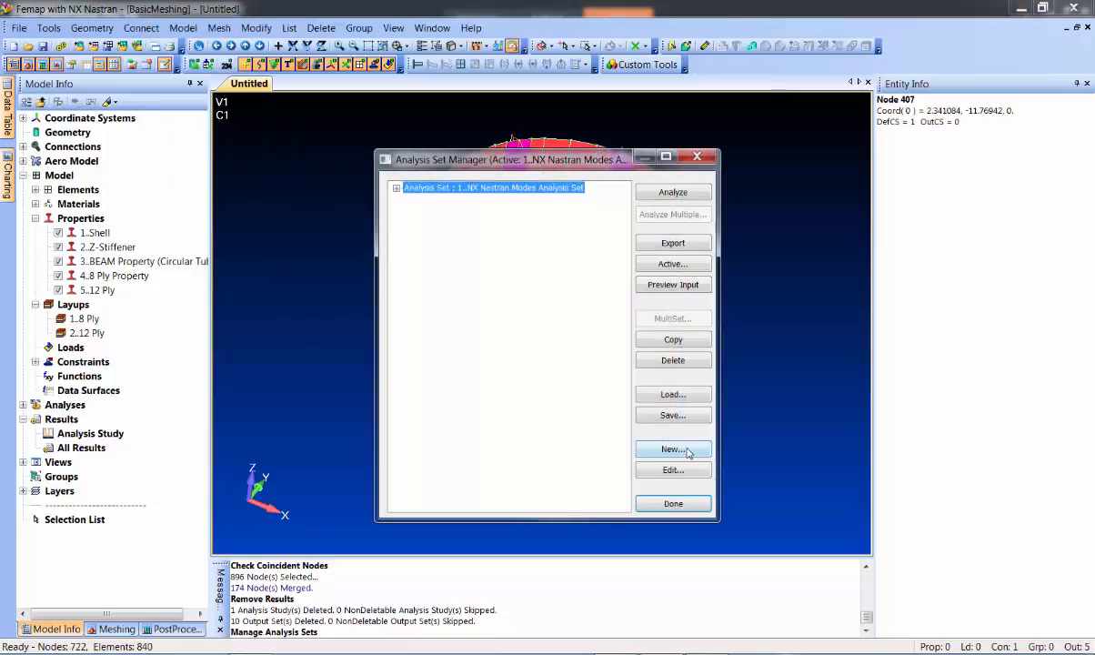
click(674, 286)
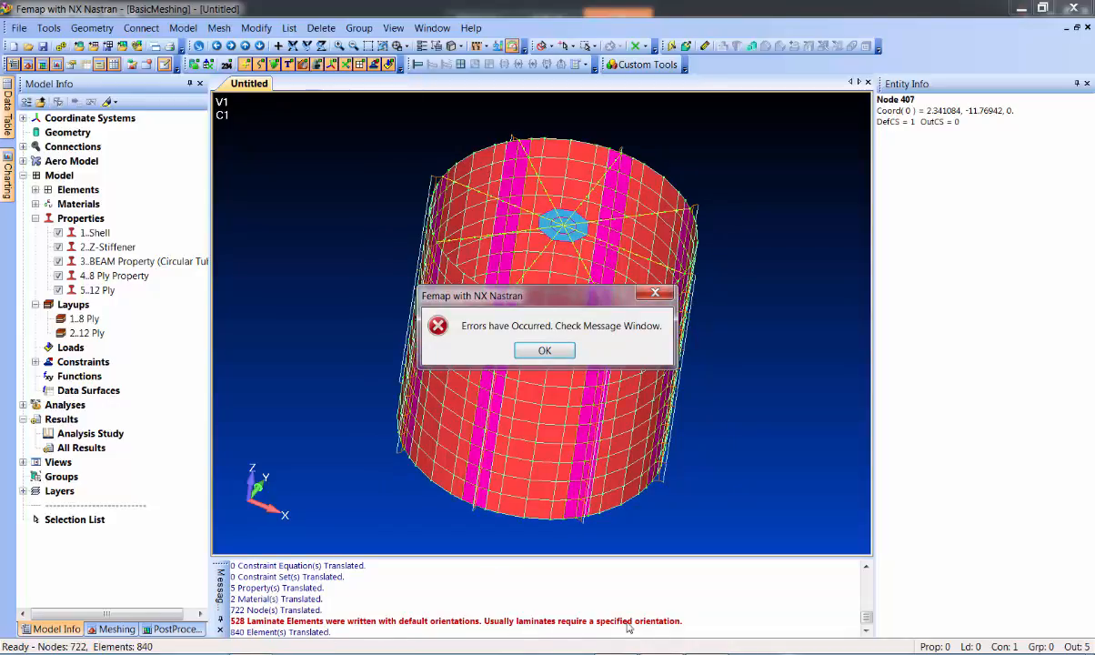
click(545, 351)
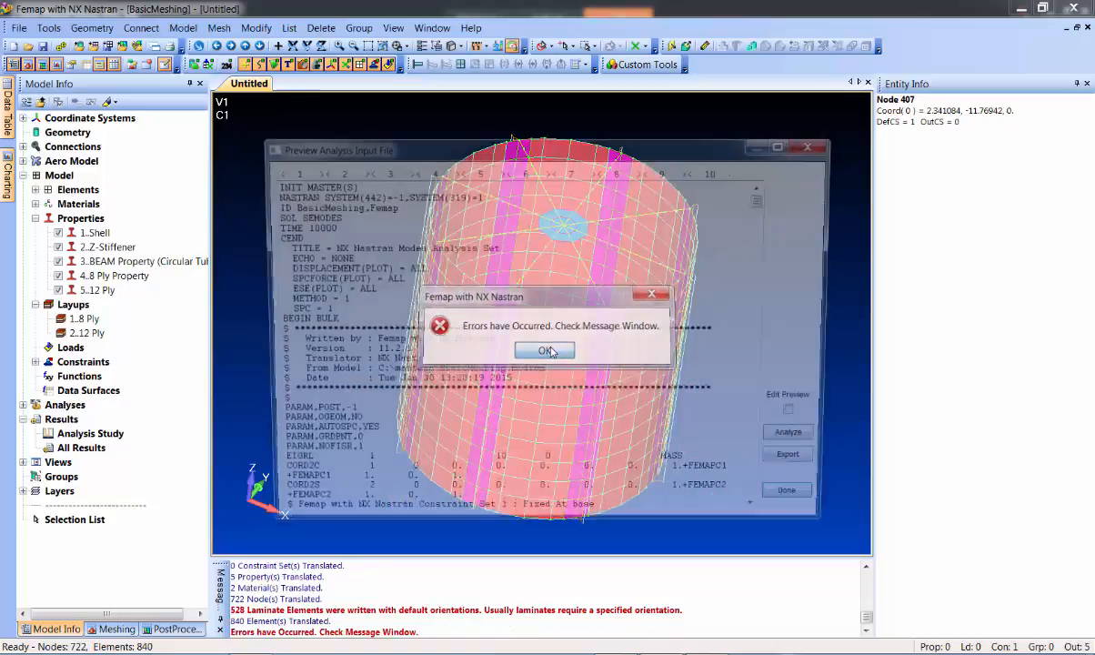
Step: Look through the grid entries in the input file preview and close the preview and the analysis set manager
drag(765, 199, 788, 300)
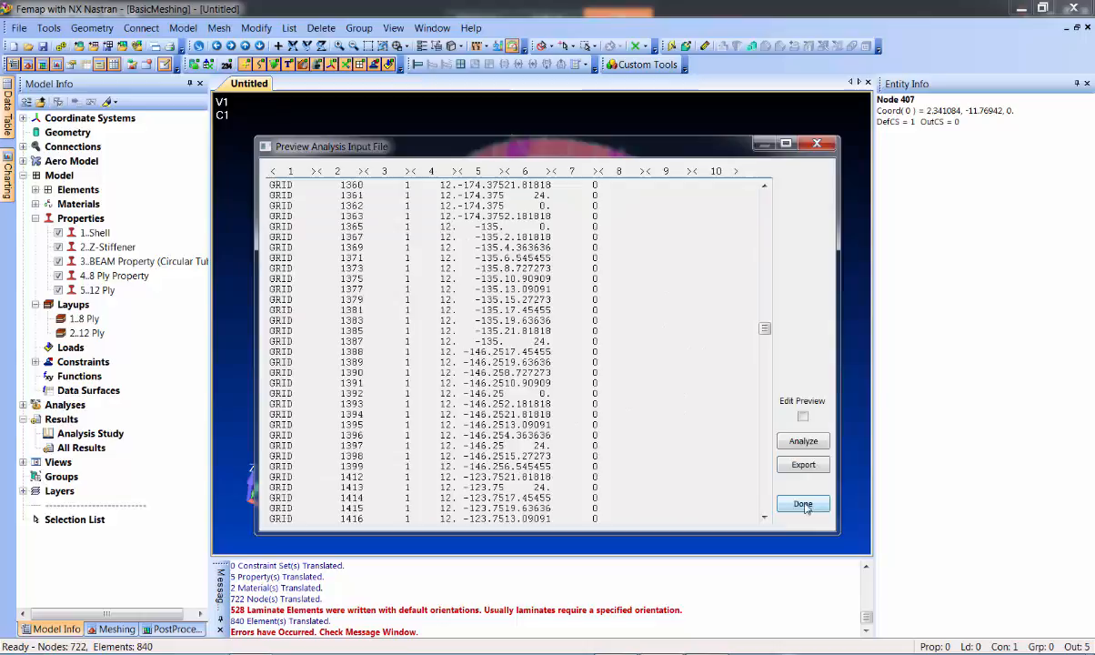
click(803, 503)
click(673, 504)
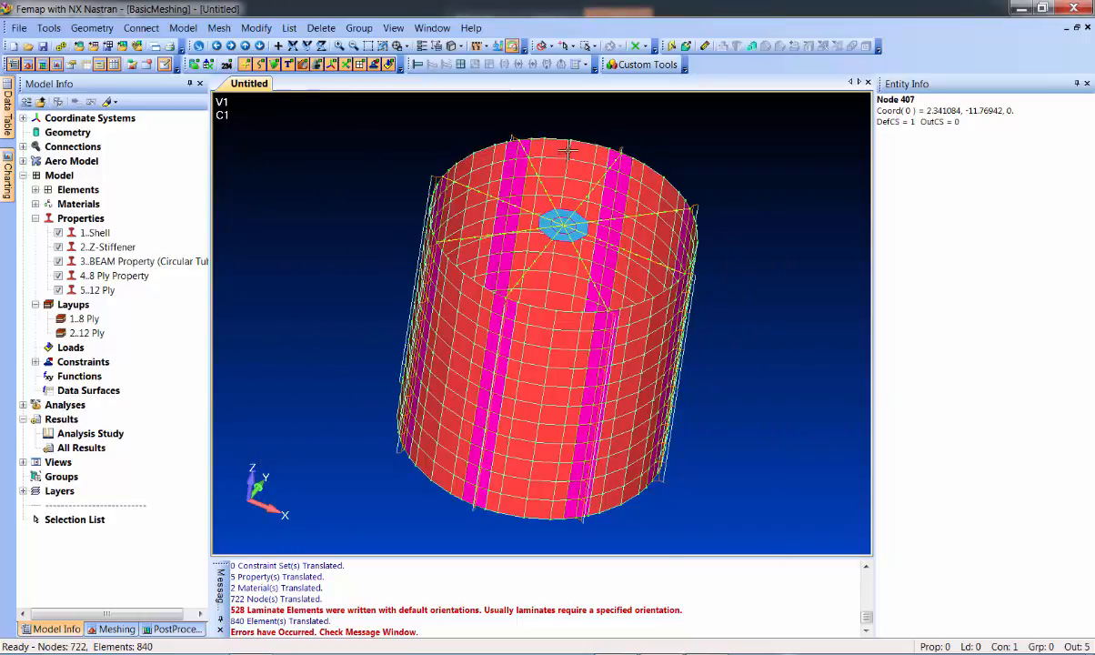
Step: Hide the elements of the Shell, Z-Stiffener and BEAM Property (Circular Tube) properties, leaving the two laminate properties displayed
click(58, 234)
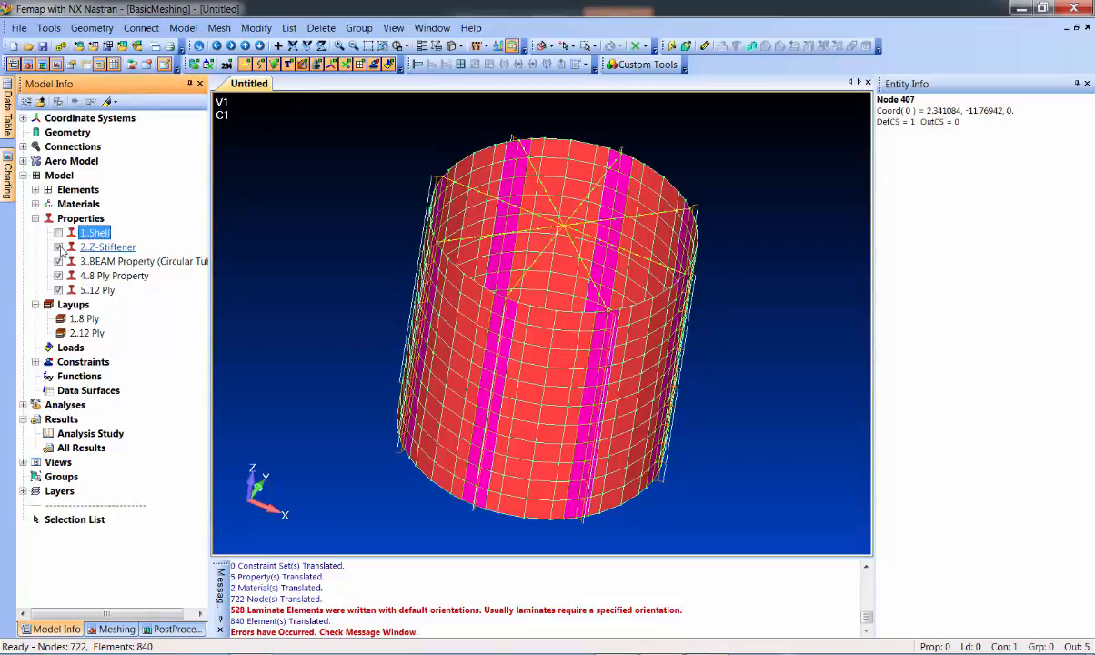
click(58, 247)
click(59, 261)
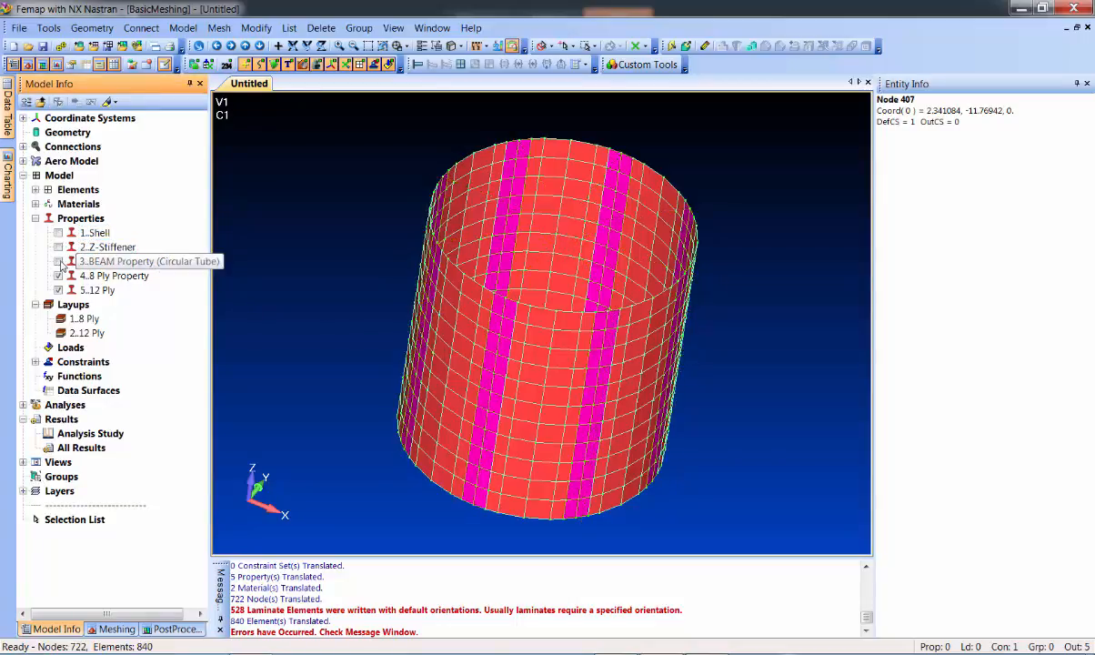
Step: Update the material orientation of all displayed laminate elements to the +Z coordinate axis of the Basic Rectangular system
click(256, 29)
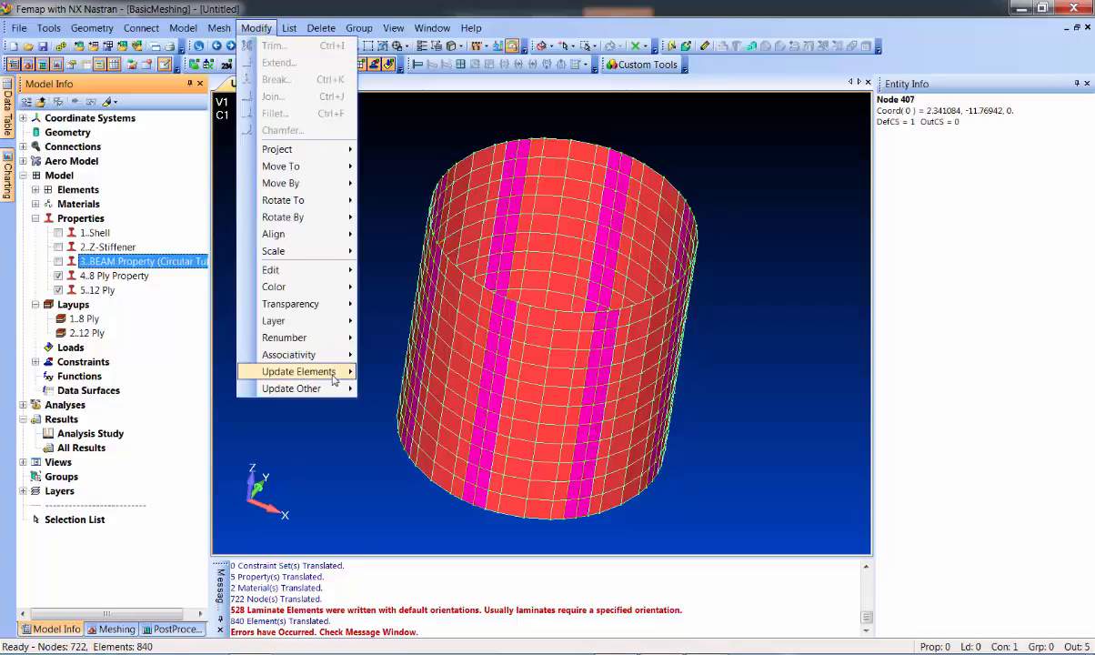
mouse_move(333, 374)
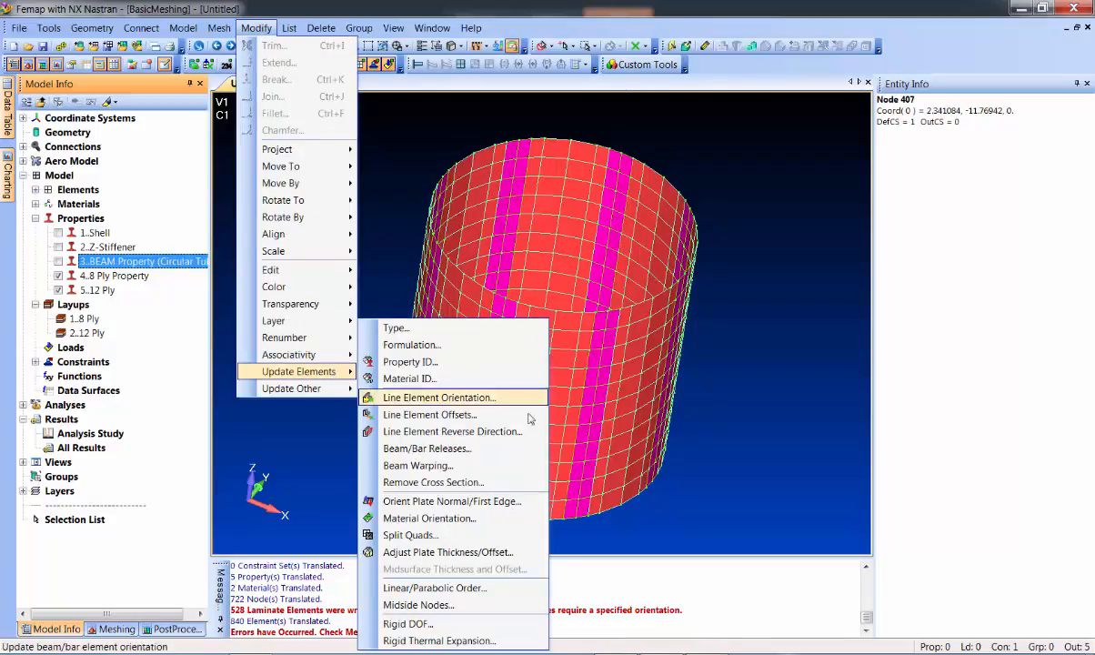
click(427, 518)
scroll(503, 406, down, 2)
drag(389, 138, 675, 476)
click(732, 613)
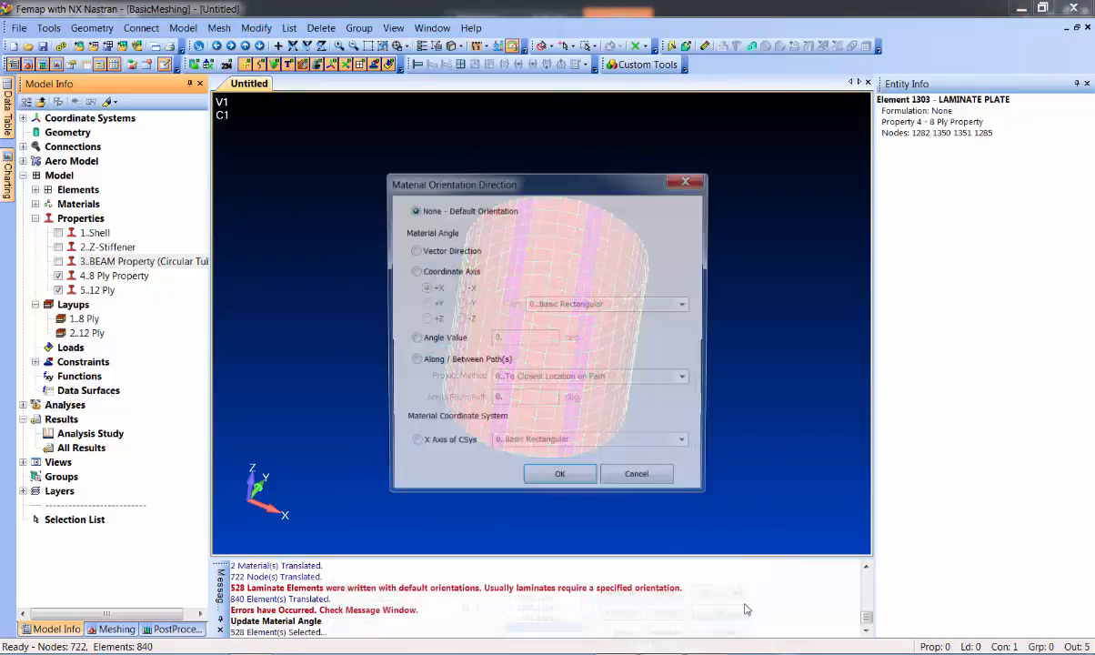
click(445, 273)
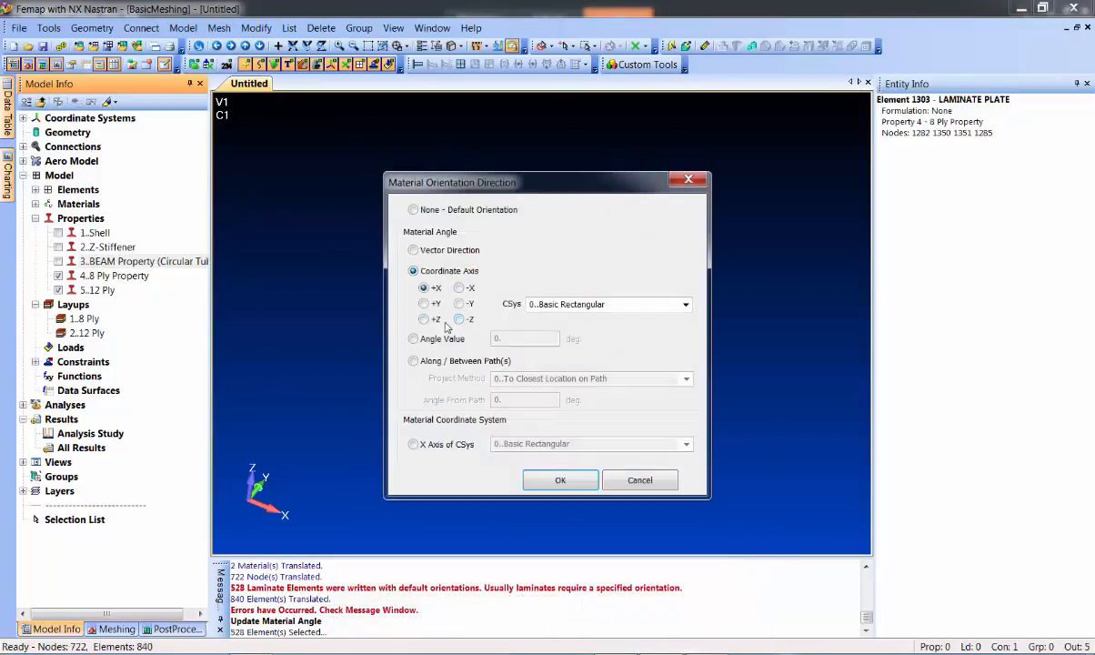
click(550, 480)
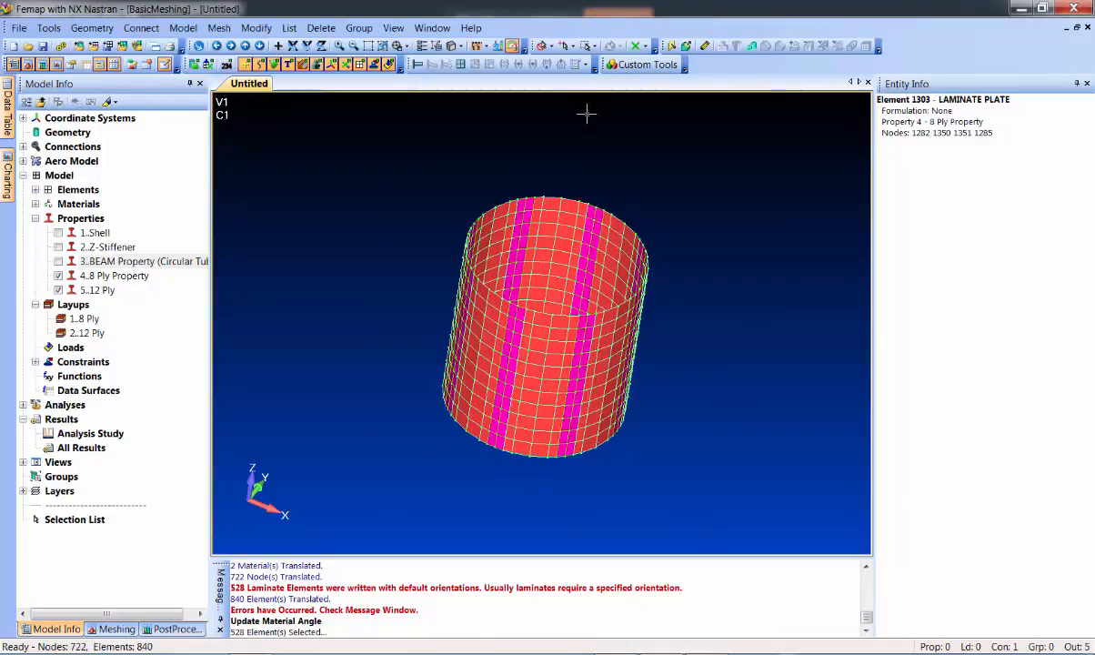
Step: Display the element material directions and inspect the arrows on the laminate cylinder wall
key(F6)
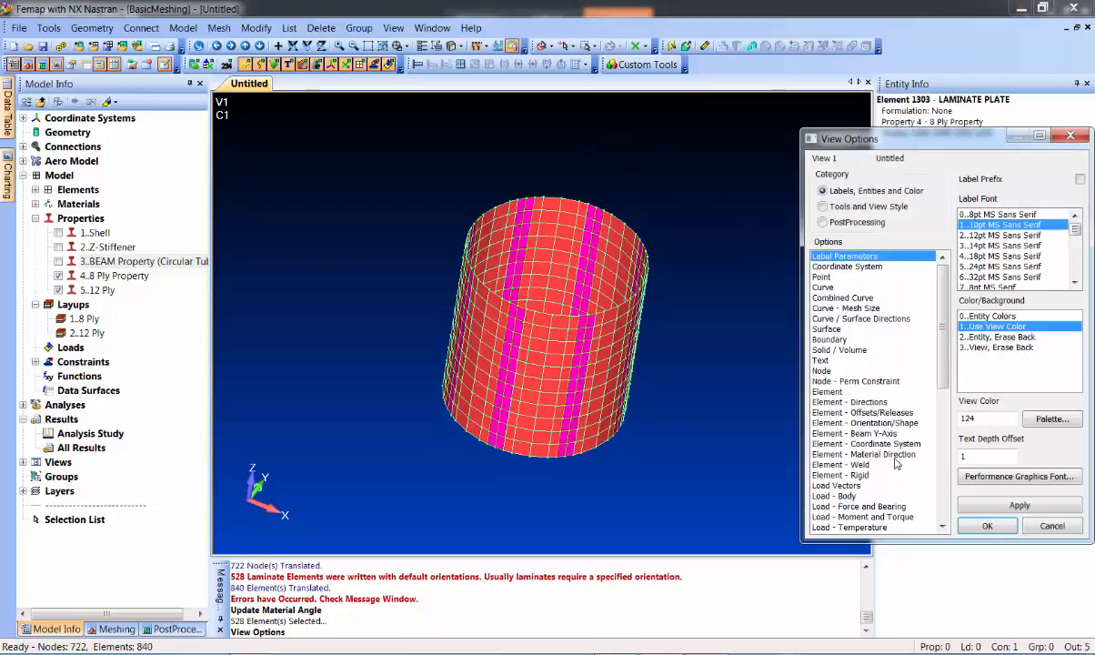
click(855, 454)
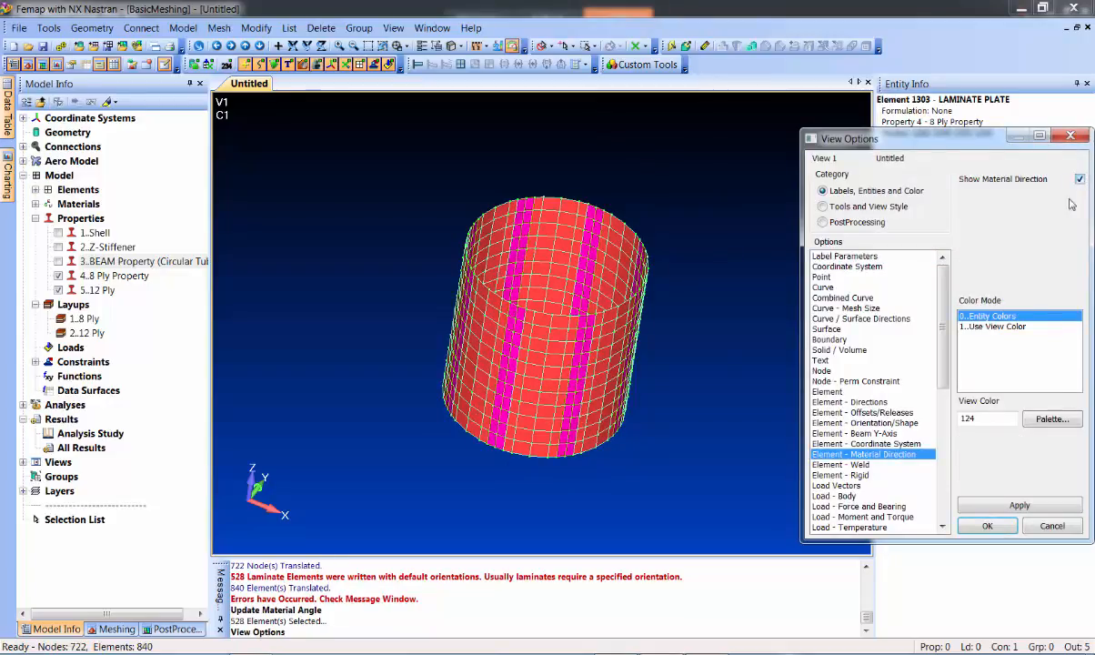
click(987, 525)
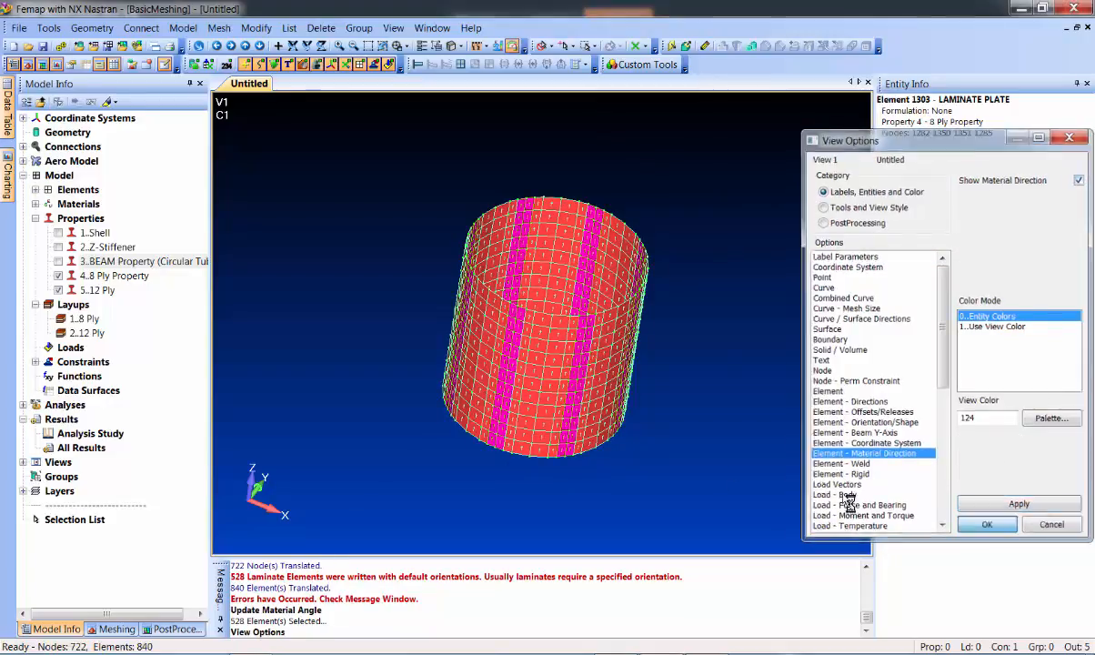
scroll(542, 364, up, 3)
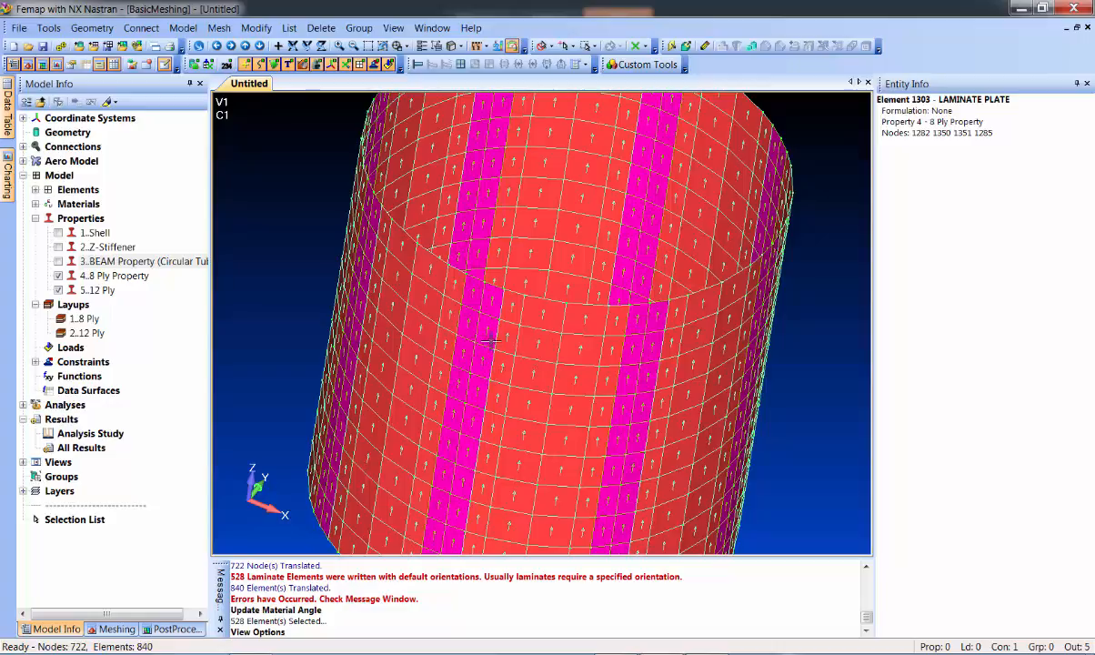
scroll(469, 311, down, 3)
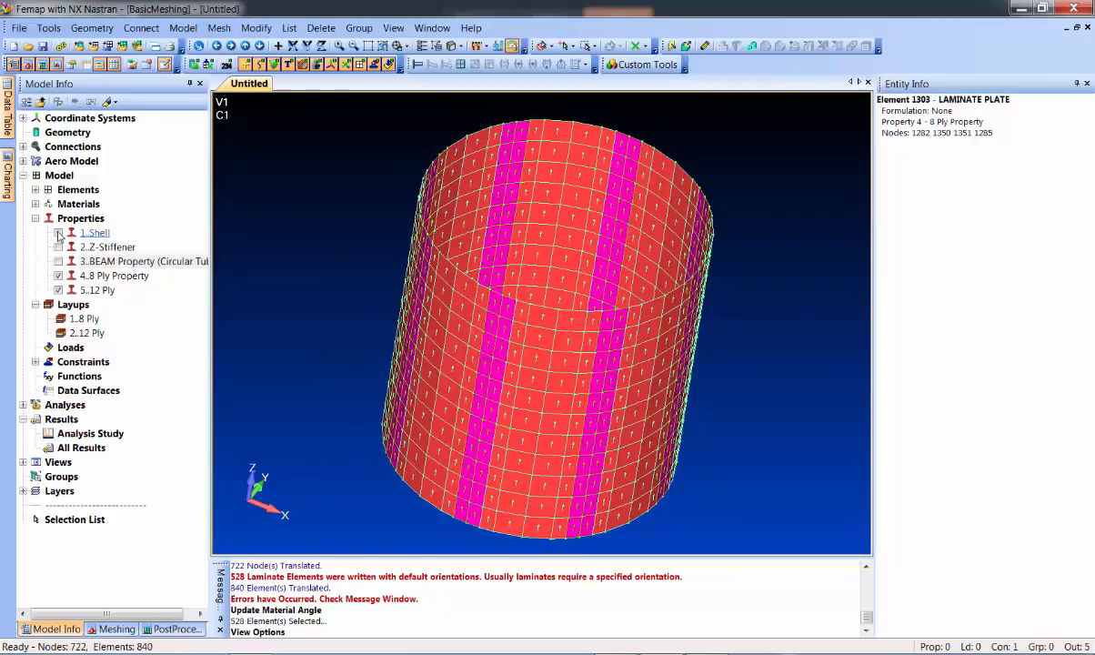
Step: Show the elements of all properties again and turn off the material direction display
right_click(58, 234)
click(132, 293)
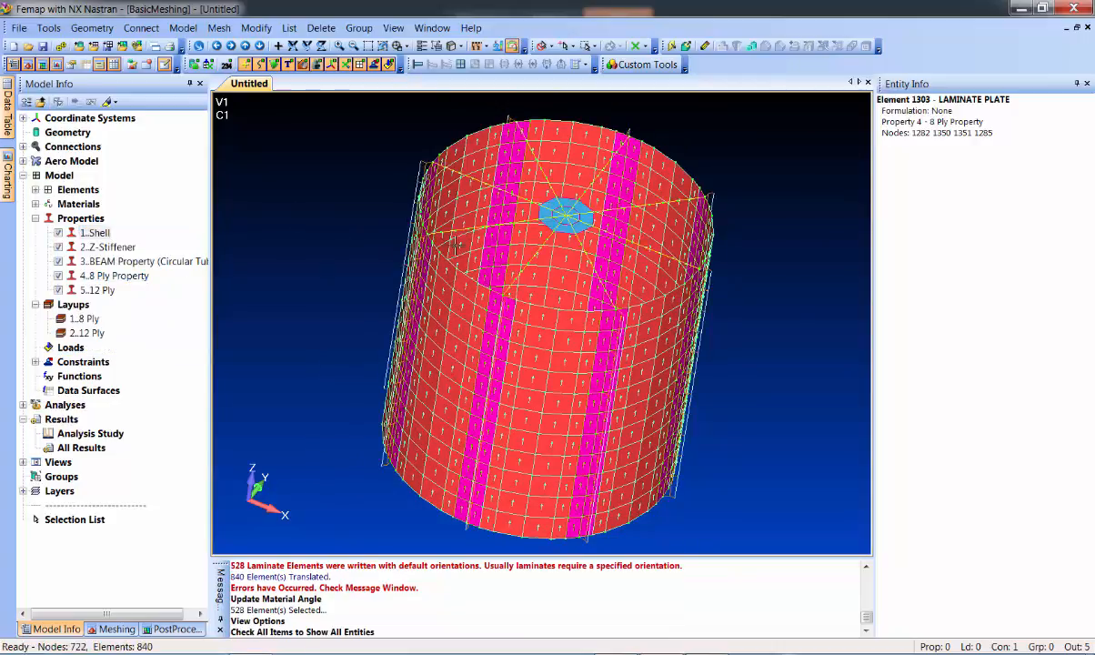
middle_drag(328, 242, 330, 248)
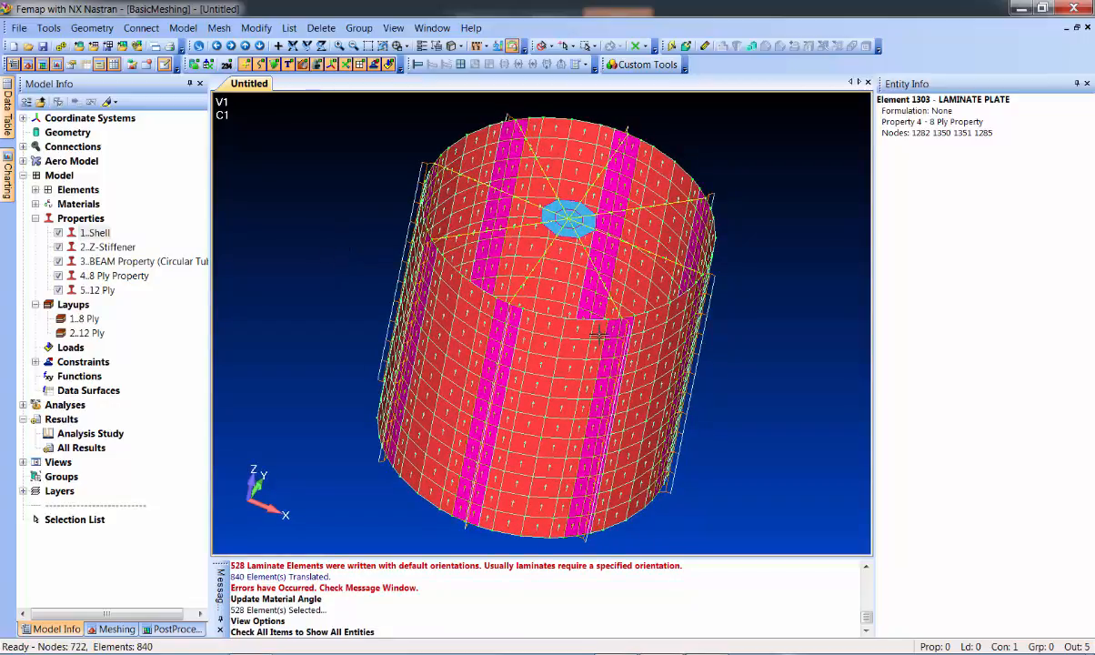
key(F6)
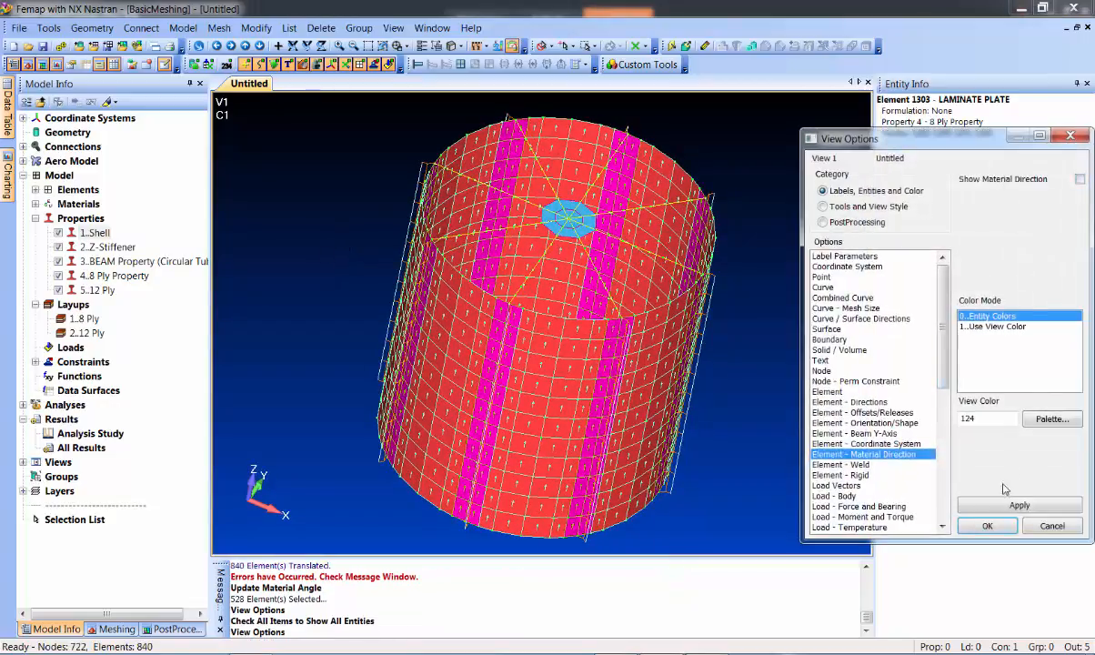
click(987, 524)
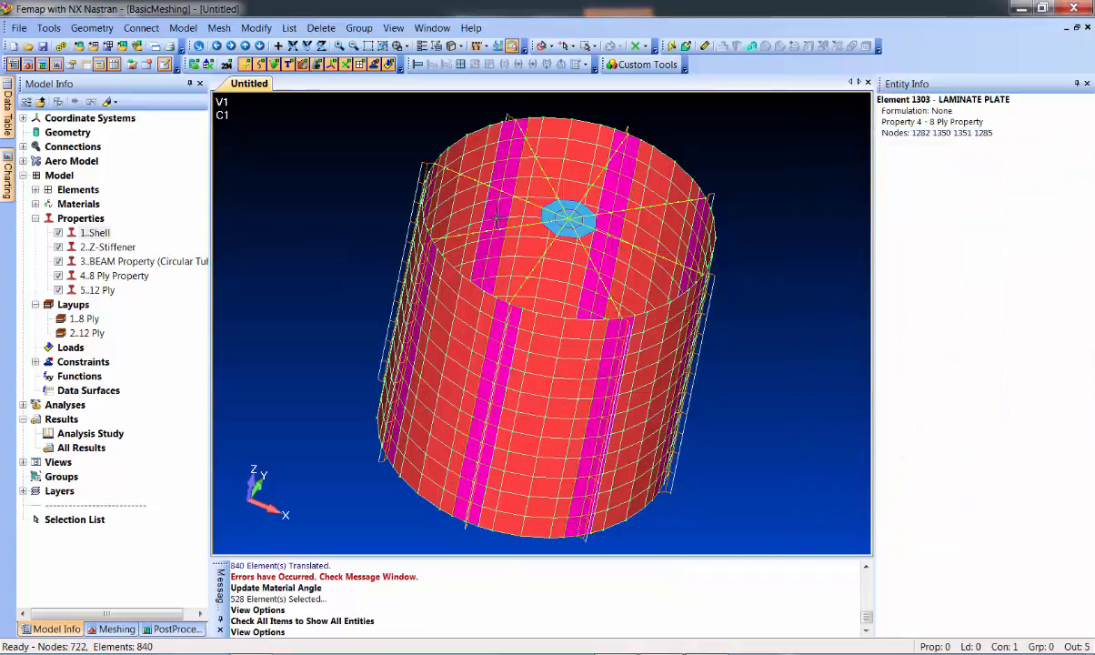
Step: Preview the input file of the modes analysis set and examine the CQUAD4 material angles and the 8-ply and 12-ply PCOMP entries
click(183, 28)
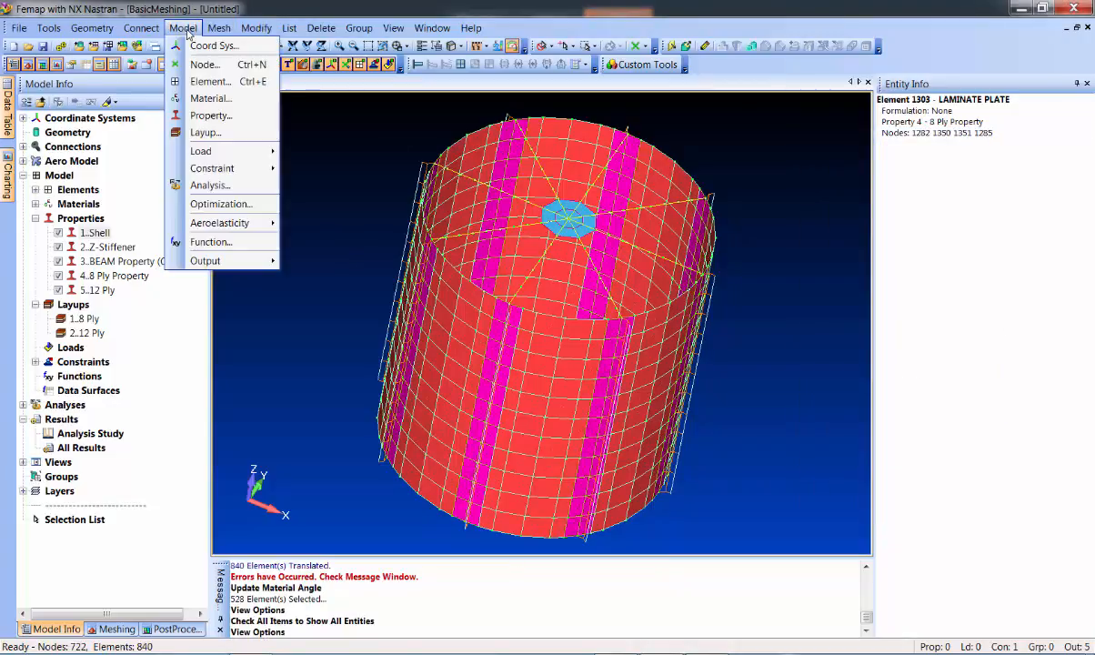
click(227, 185)
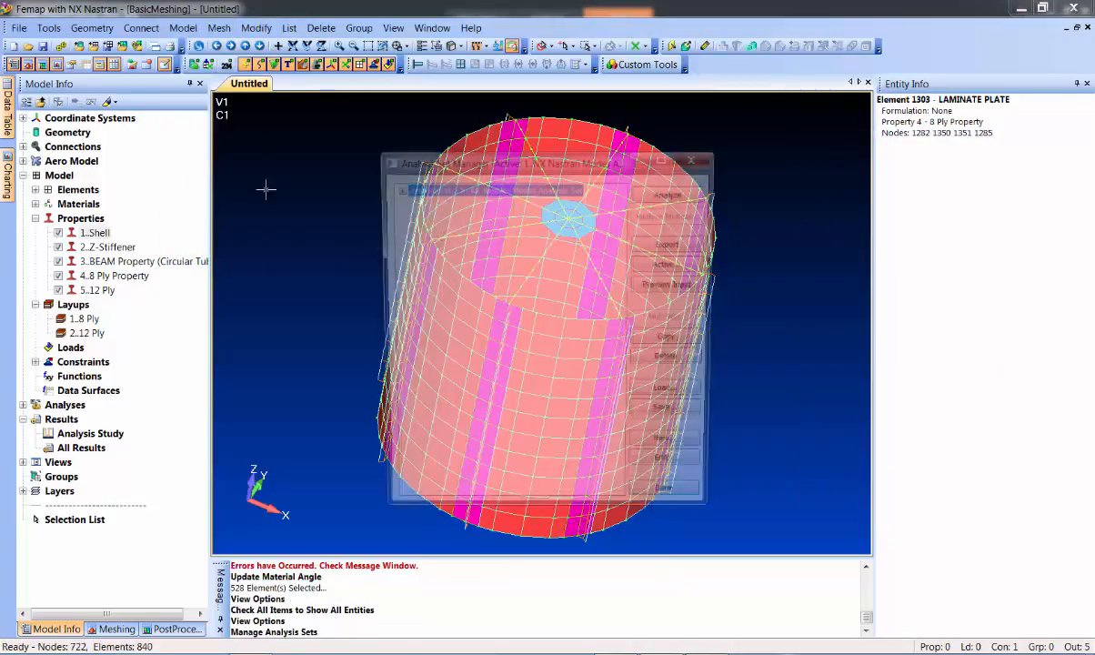
click(672, 286)
drag(766, 202, 799, 359)
scroll(619, 362, up, 2)
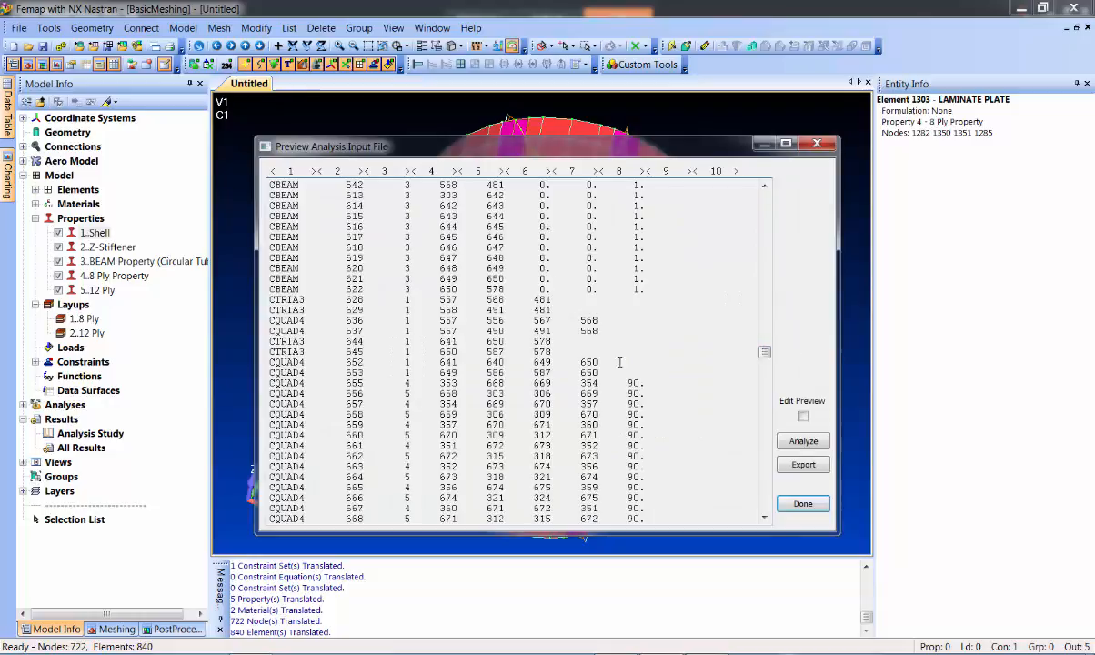
scroll(539, 401, down, 15)
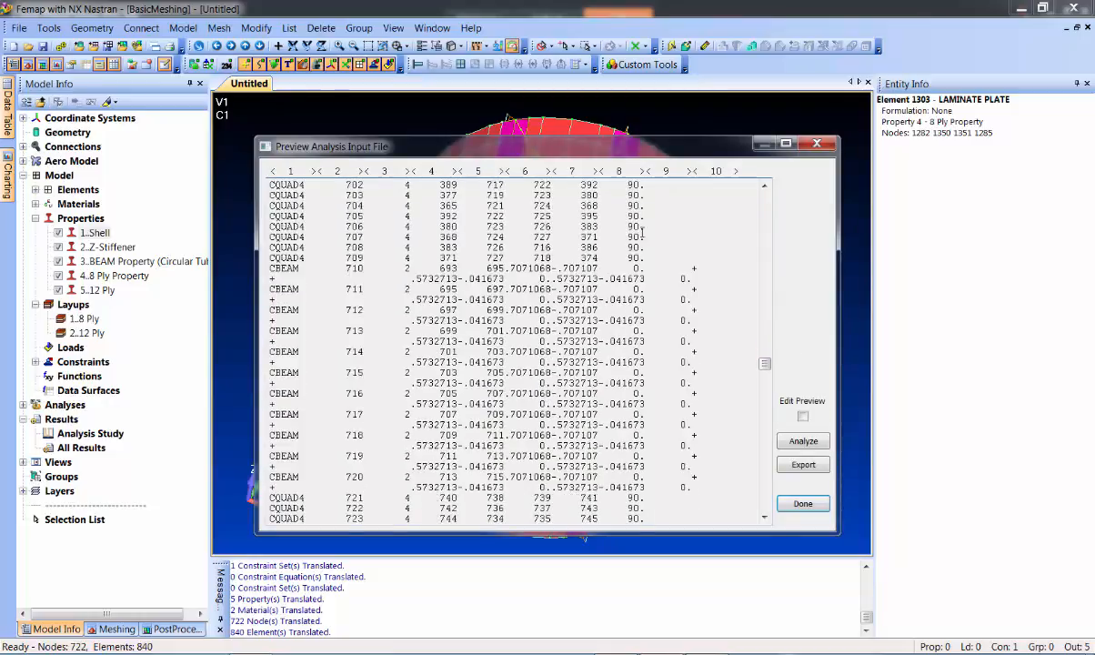
scroll(564, 298, down, 8)
scroll(564, 298, up, 5)
scroll(592, 300, down, 15)
scroll(610, 303, down, 1)
drag(764, 382, 767, 376)
scroll(754, 223, up, 15)
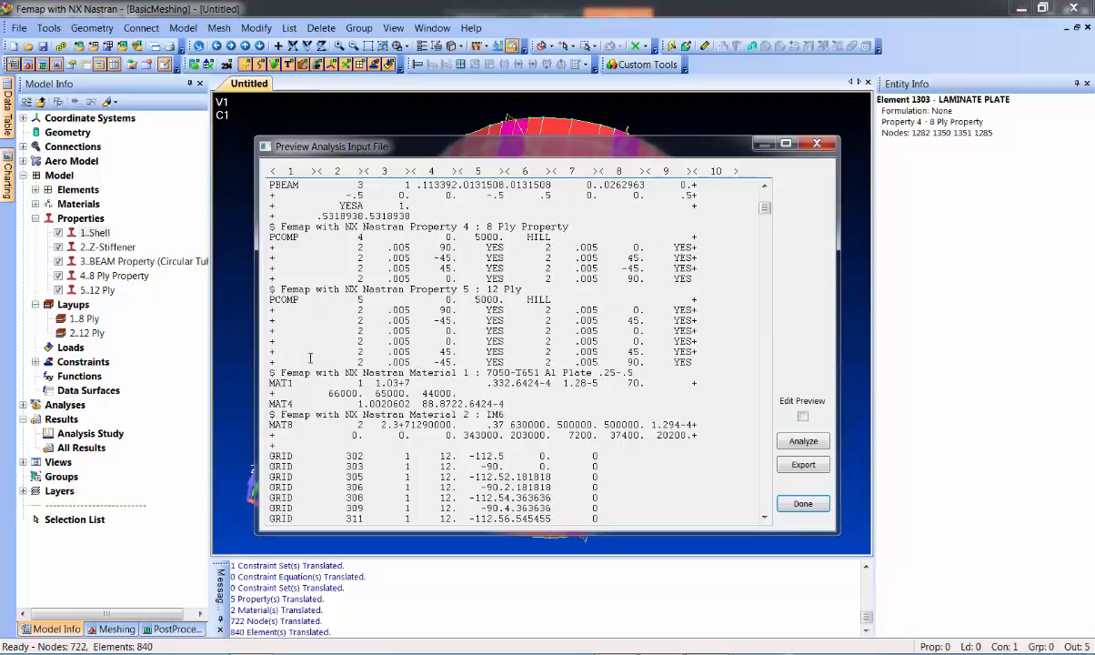
Step: Run the NX Nastran modes analysis from the previewed input file and list the mode results of the new analysis study
click(803, 442)
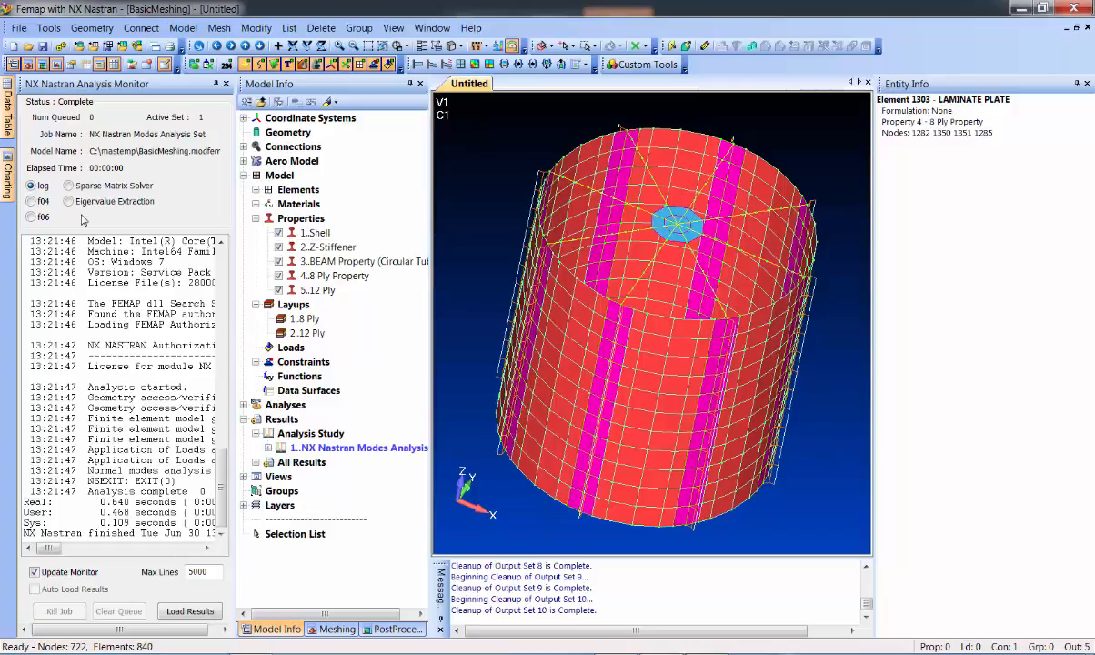
click(228, 83)
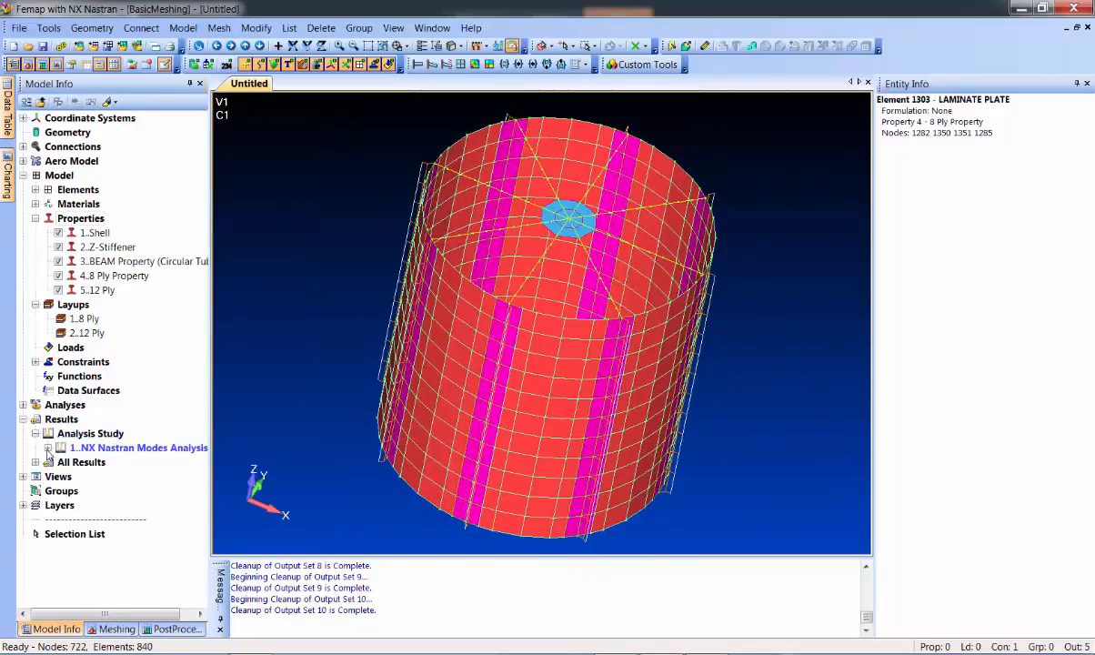
click(47, 448)
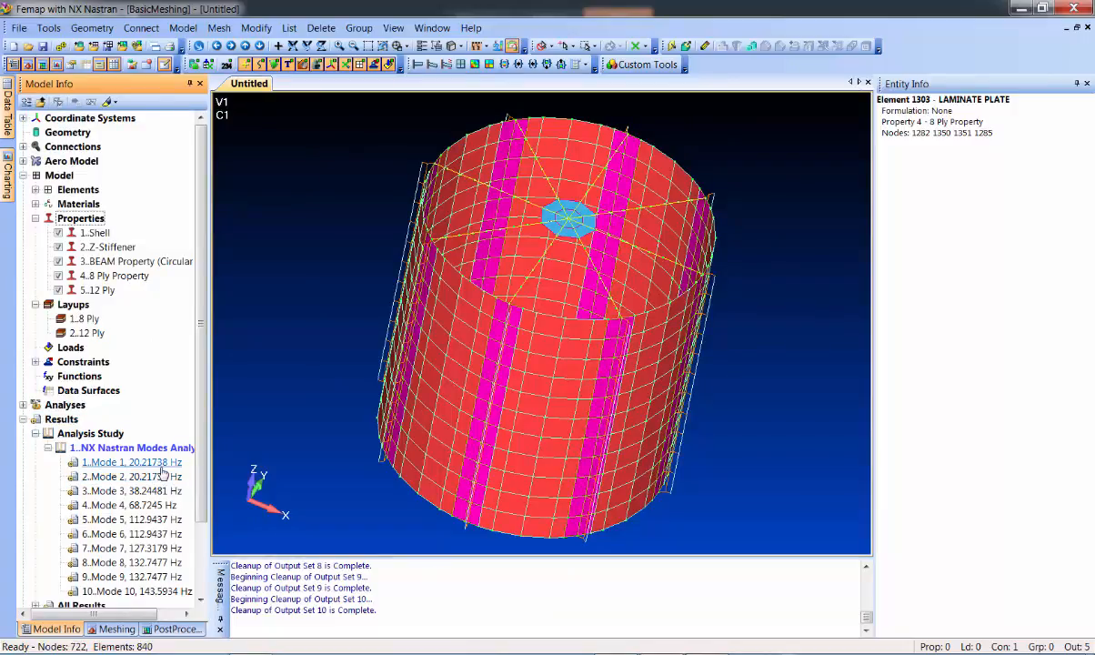
middle_drag(336, 306, 338, 322)
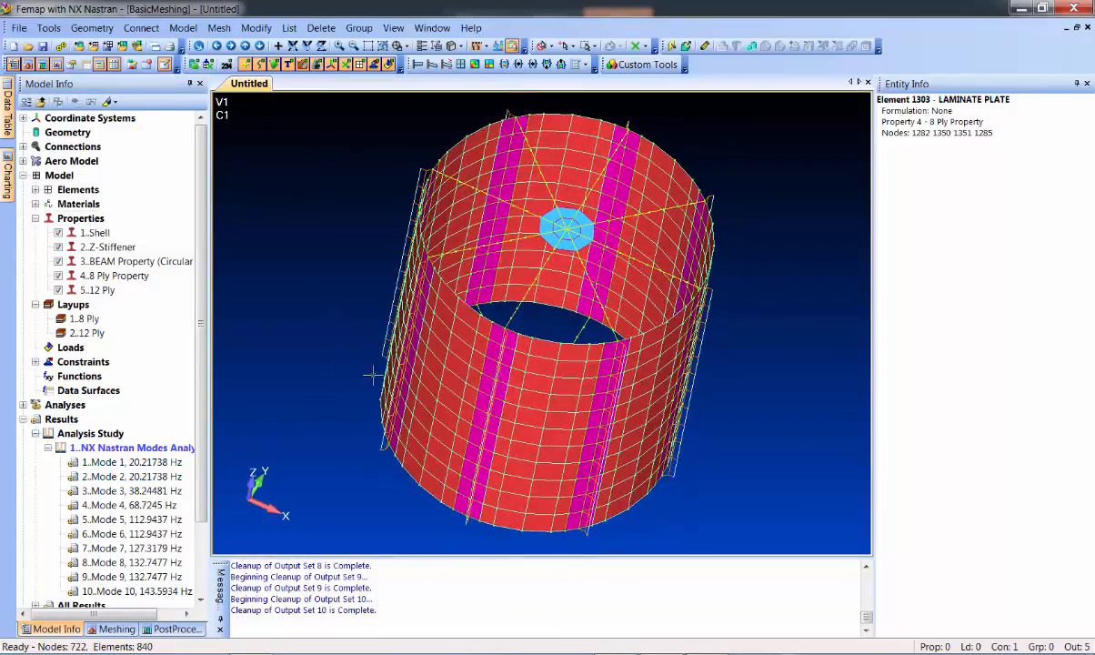
mouse_move(328, 224)
middle_down()
mouse_move(310, 244)
mouse_move(321, 222)
middle_up()
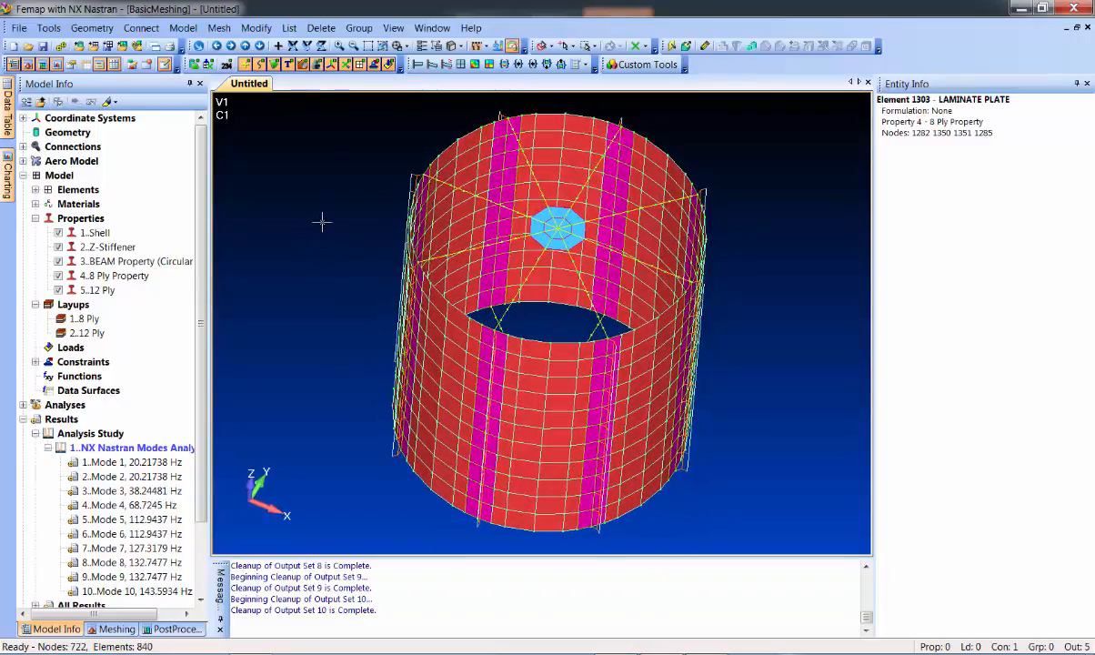